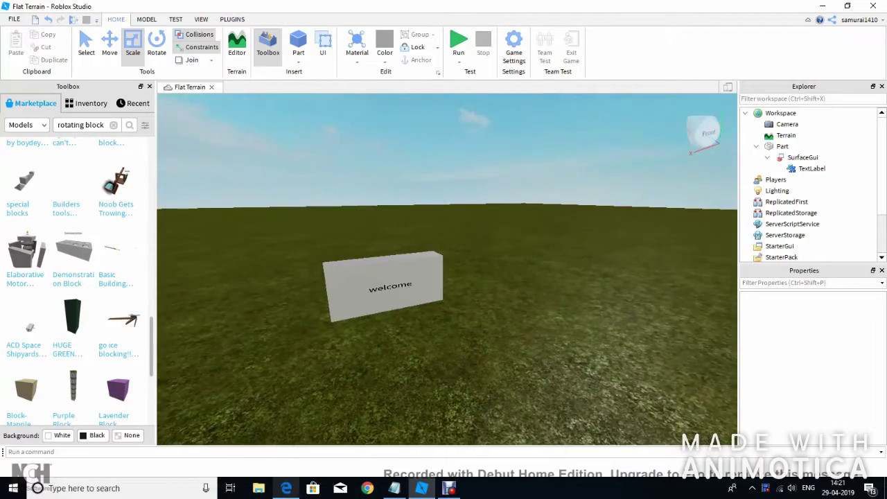
Examine the existing welcome block from several angles and distances, including its front face text.
key("s")
right_click_drag(443, 291, 408, 256)
scroll(440, 312, "up", 3)
right_click_drag(439, 312, 256, 329)
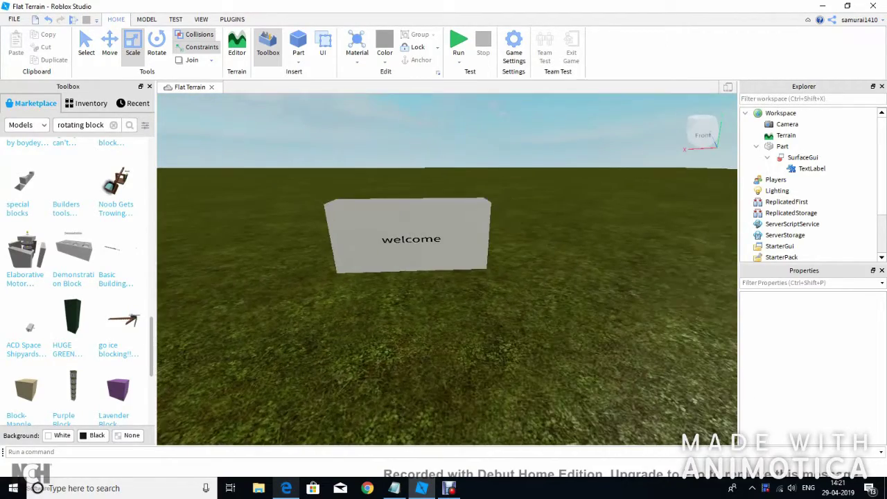
left_click(408, 237)
right_click_drag(409, 237, 485, 239)
scroll(447, 269, "down", 8)
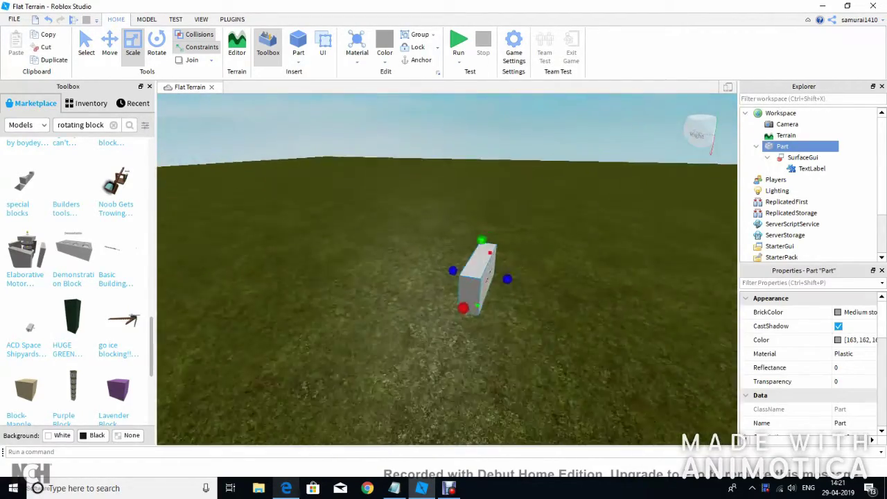
scroll(447, 269, "down", 5)
right_click_drag(447, 269, 402, 276)
scroll(447, 269, "up", 8)
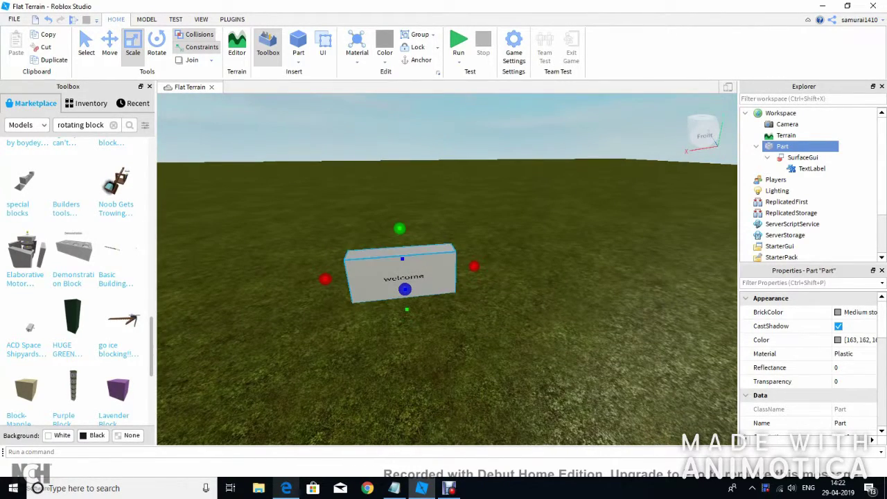
left_click(461, 356)
right_click_drag(461, 356, 447, 388)
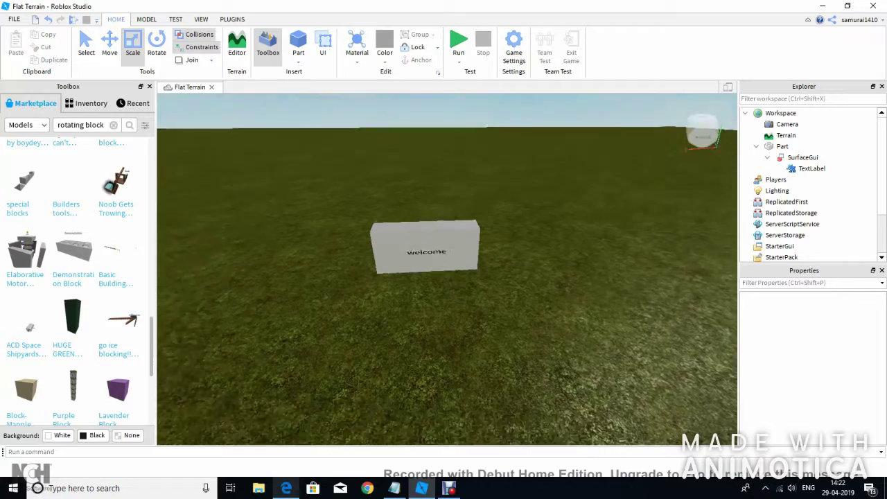
scroll(447, 269, "up", 5)
right_click_drag(520, 235, 468, 180)
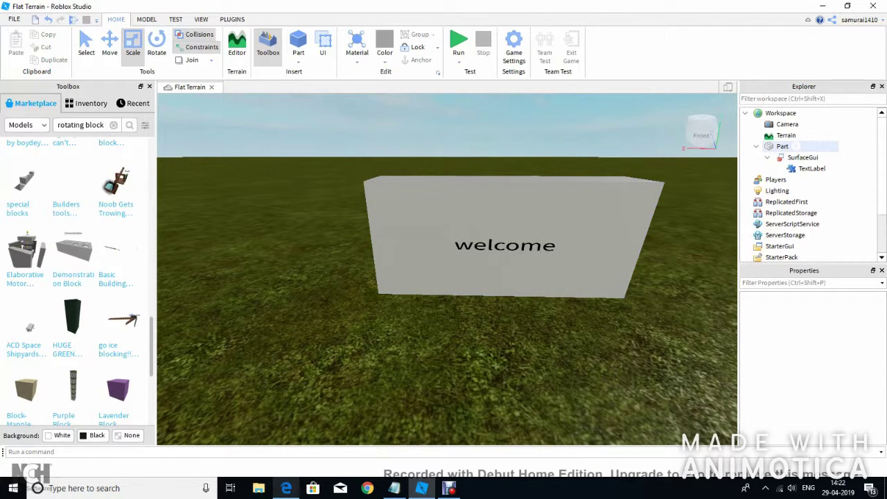
Insert a new block part beside the welcome block and scale it longer and taller to about the same size.
key("a")
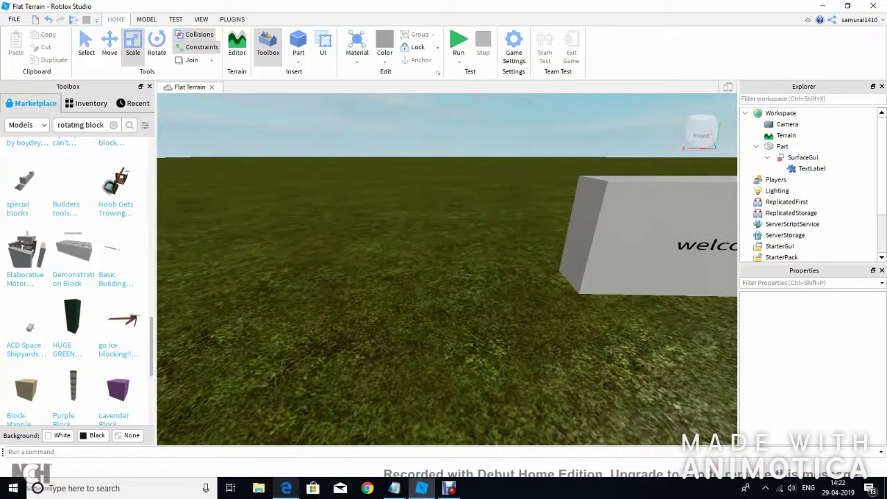
left_click(298, 43)
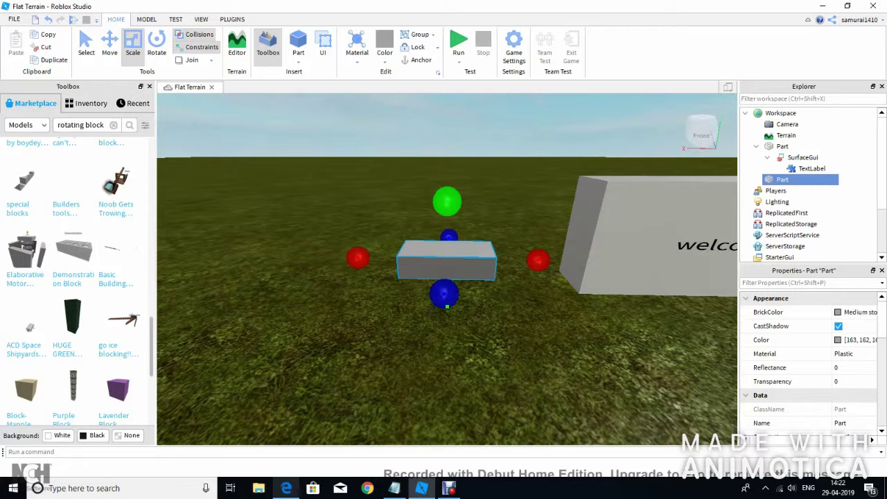
left_click_drag(447, 201, 447, 143)
left_click_drag(352, 236, 263, 233)
left_click_drag(390, 145, 390, 115)
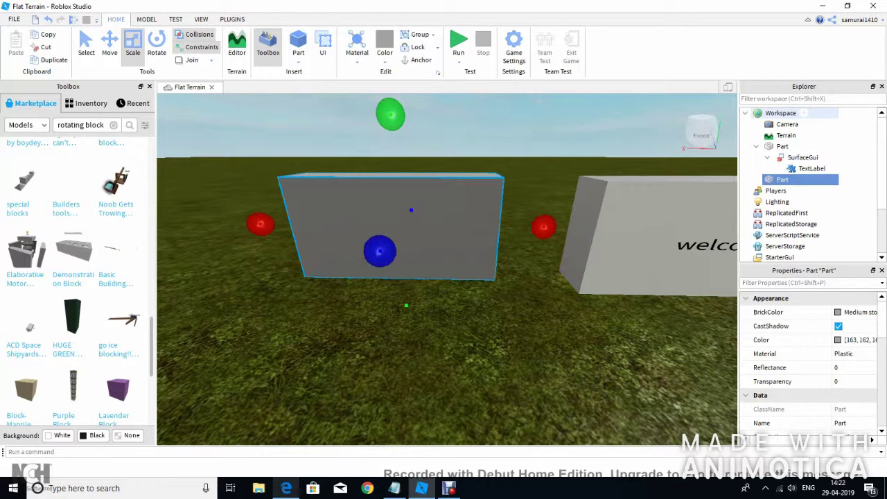
Add a SurfaceGui to the Workspace and move it into the new part.
left_click(803, 113)
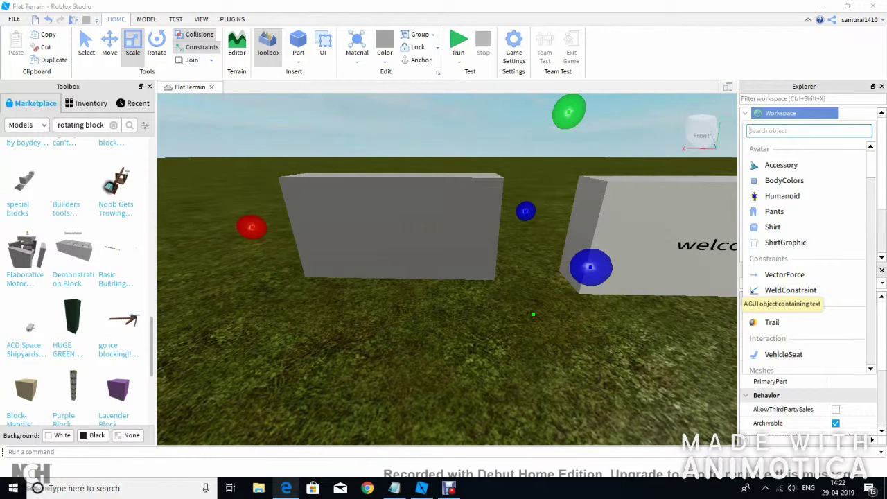
type("sur")
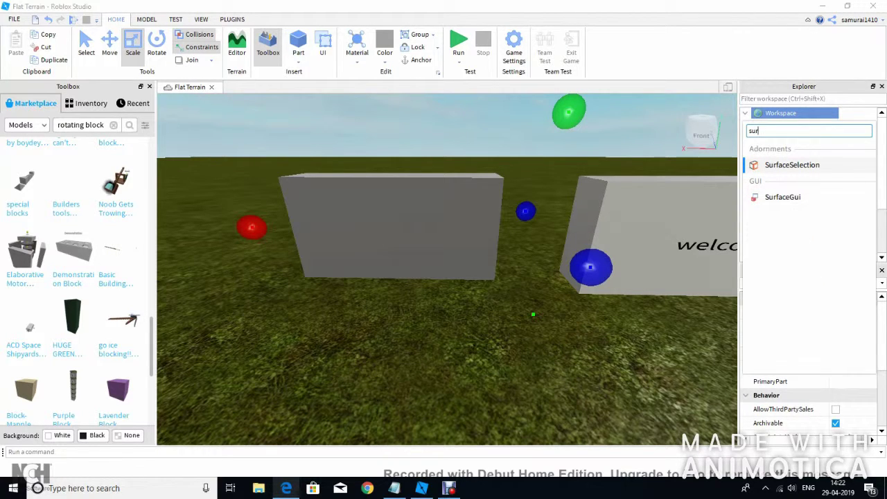
left_click(814, 196)
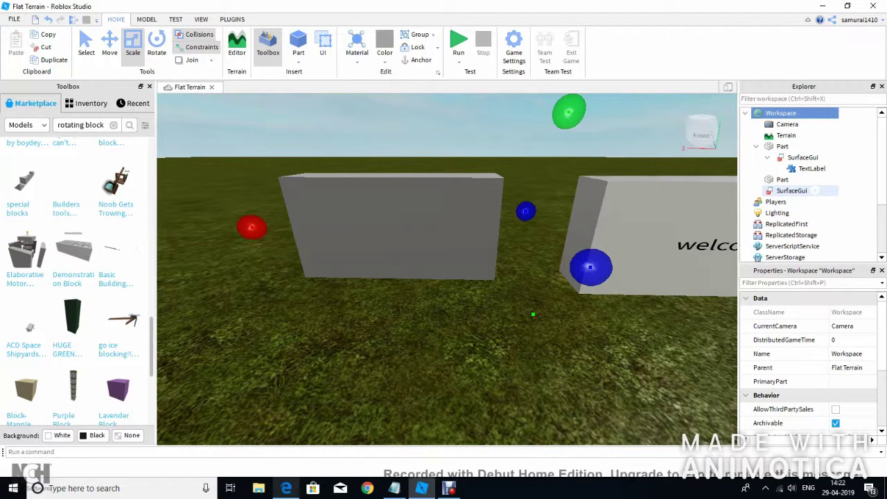
left_click(793, 190)
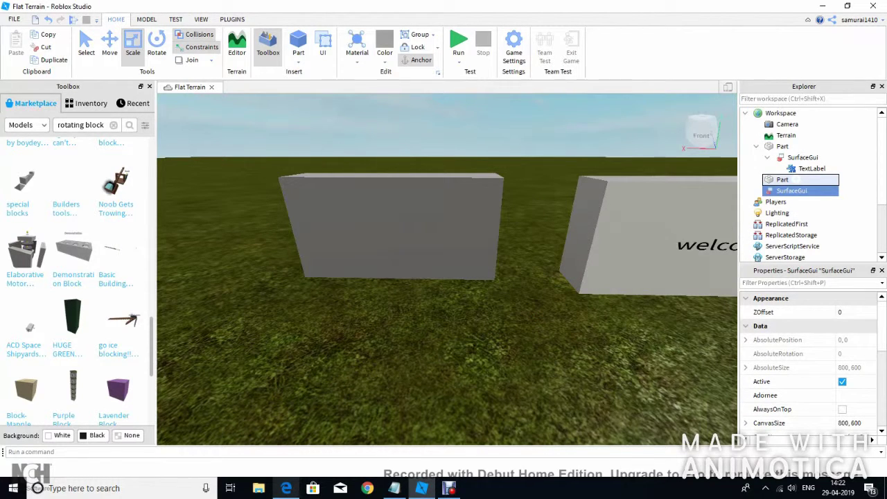
left_click_drag(793, 183, 793, 180)
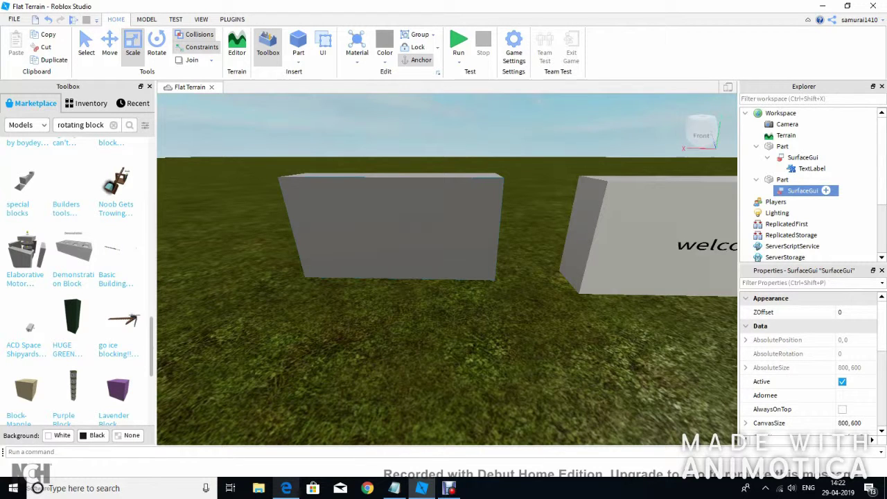
Add a TextLabel inside the new part's SurfaceGui.
left_click(825, 190)
key("Down")
key("Down")
key("Down")
key("Down")
key("Down")
key("Down")
key("Down")
key("Down")
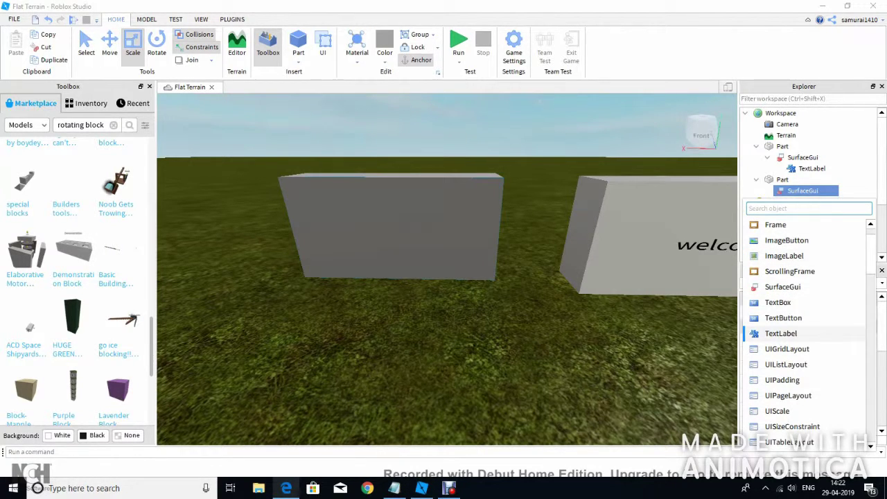
key("Up")
key("Up")
key("Up")
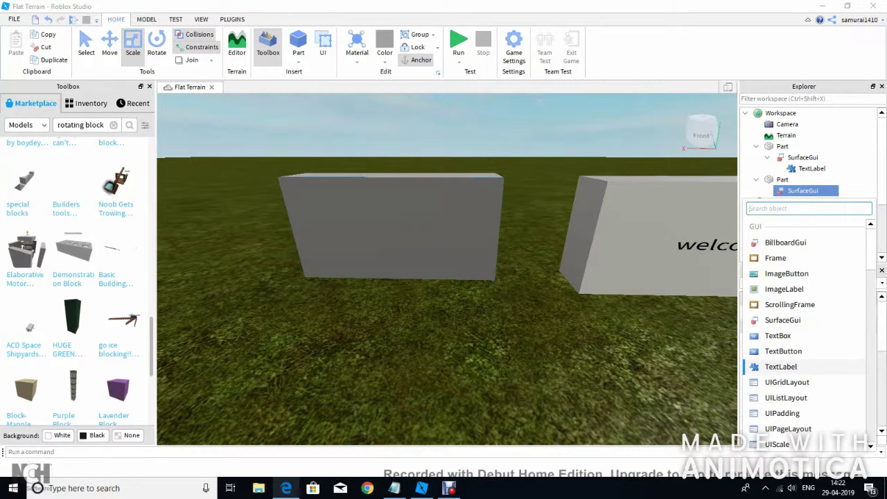
key("Return")
Enable TextScaled on the new part's TextLabel.
right_click_drag(484, 277, 389, 279)
key("w")
key("s")
key("w")
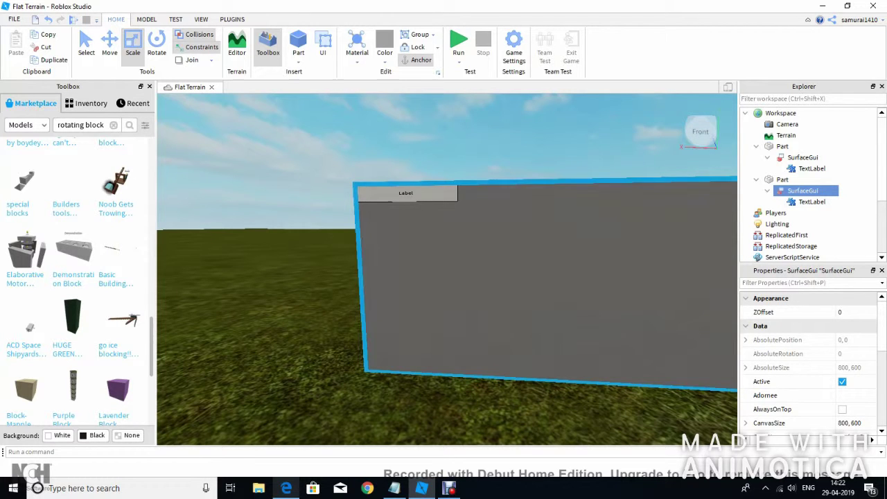
right_click_drag(444, 277, 460, 286)
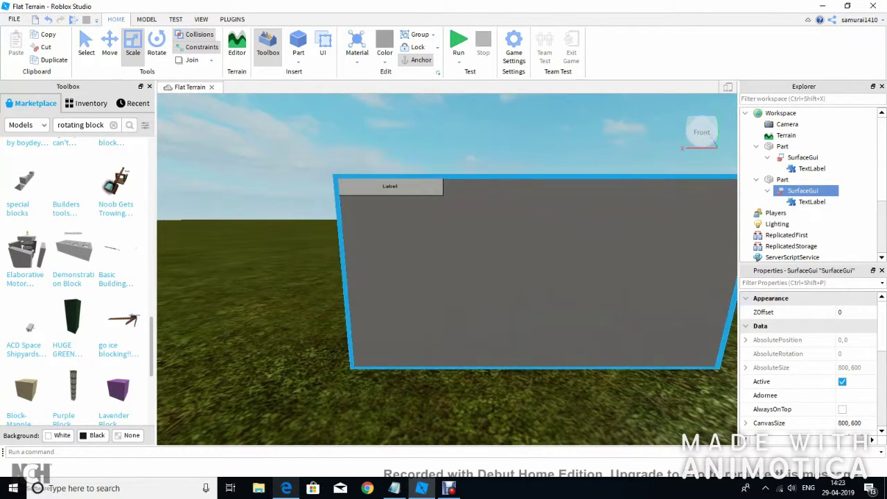
left_click(811, 202)
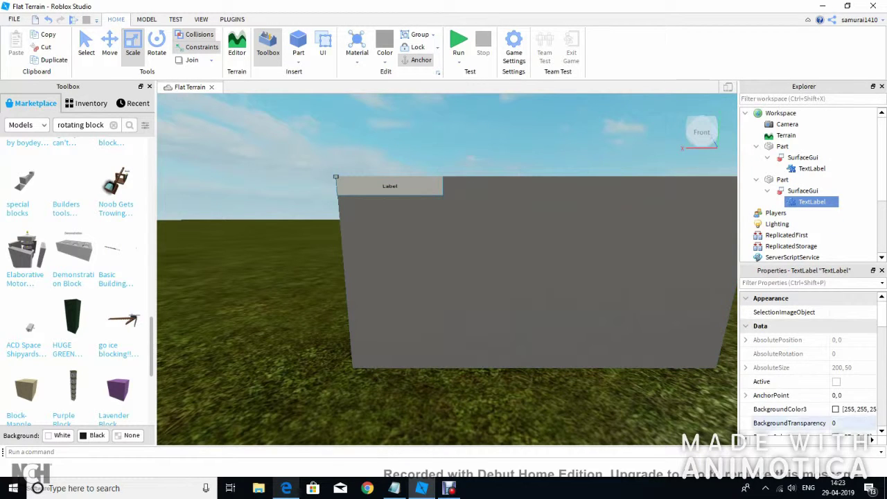
scroll(789, 381, "down", 3)
scroll(790, 381, "up", 3)
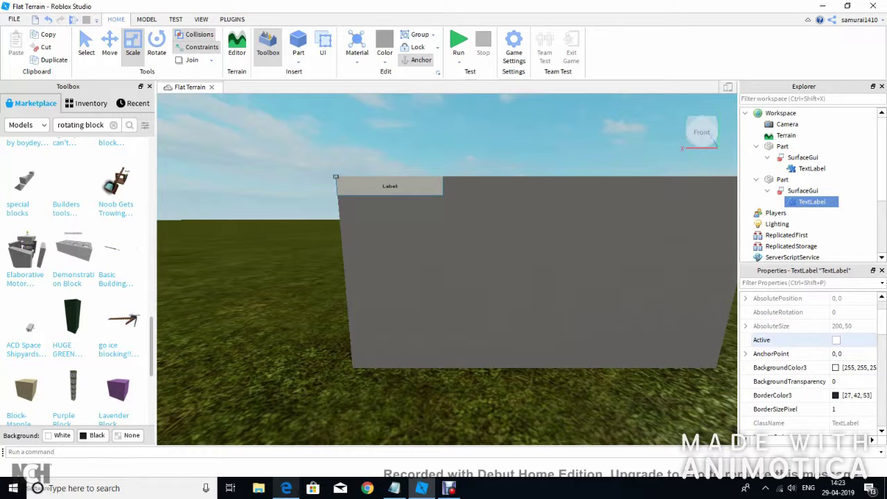
scroll(790, 347, "down", 4)
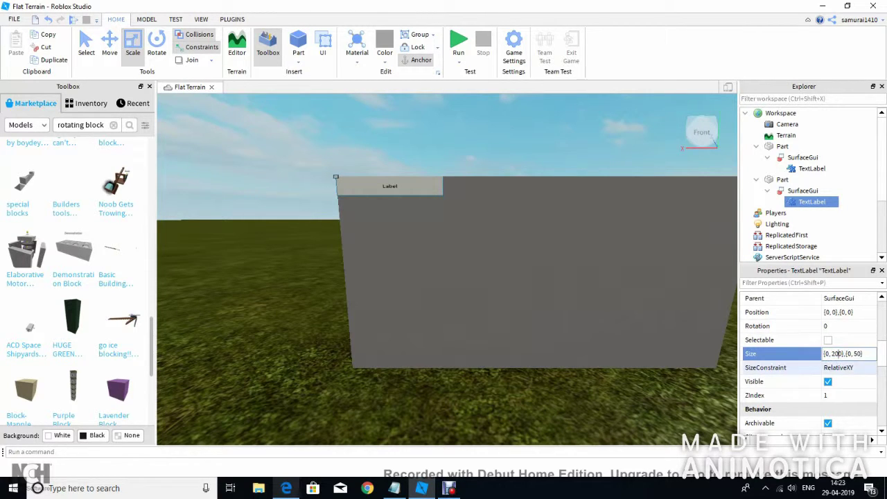
scroll(789, 367, "down", 2)
scroll(789, 367, "down", 1)
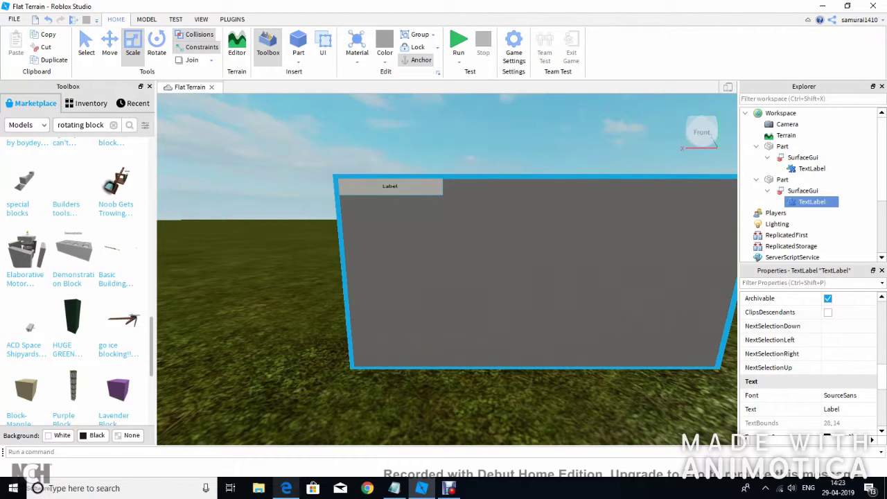
scroll(790, 367, "down", 2)
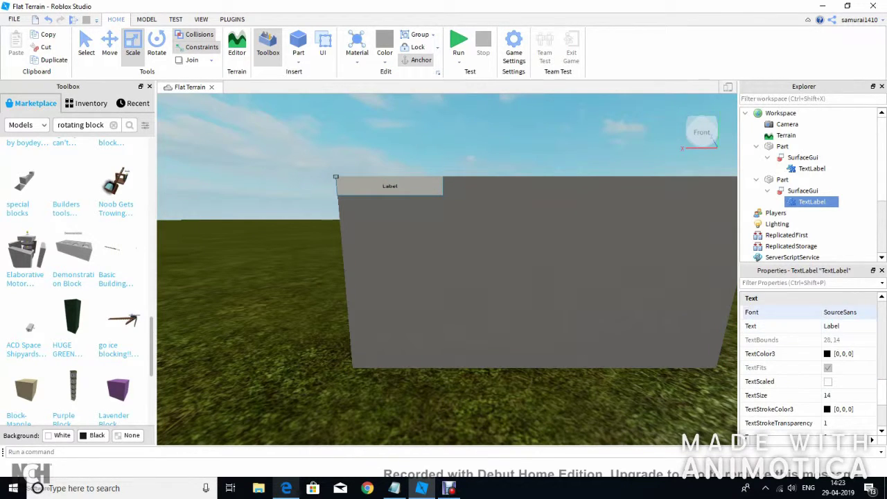
scroll(790, 333, "down", 1)
left_click(827, 340)
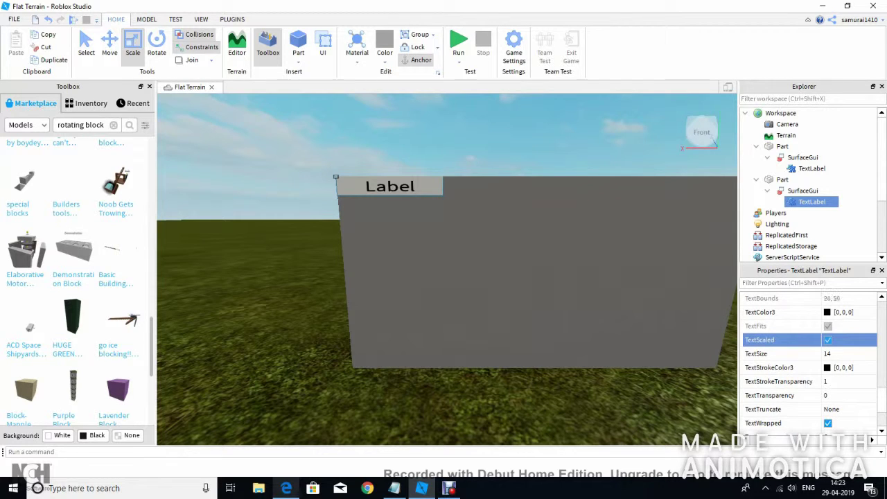
Set the new TextLabel's Size to {0, 800},{0, 600} so it covers the block's whole front face.
scroll(790, 339, "up", 5)
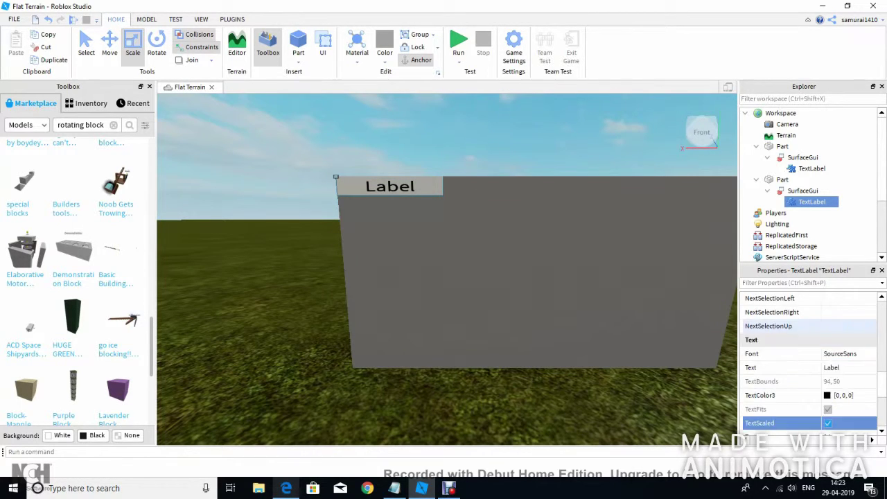
scroll(790, 340, "up", 1)
double_click(836, 353)
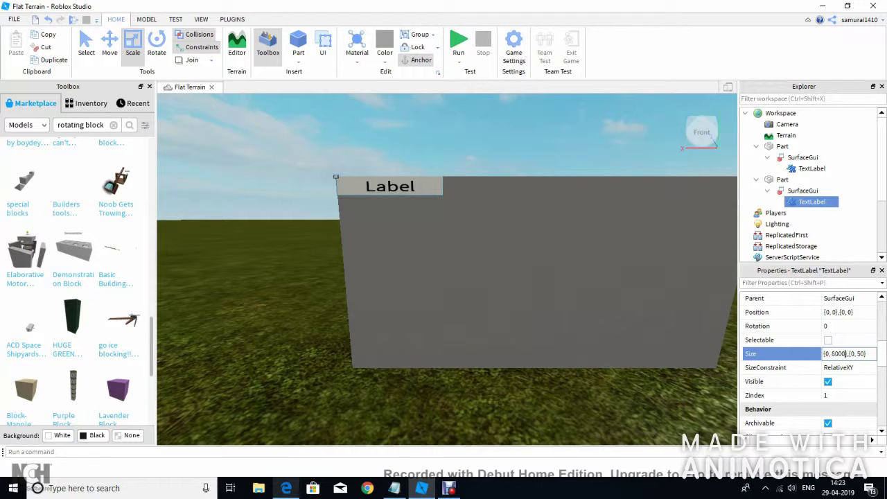
key("BackSpace")
key("Return")
right_click_drag(554, 291, 582, 291)
key("d")
key("a")
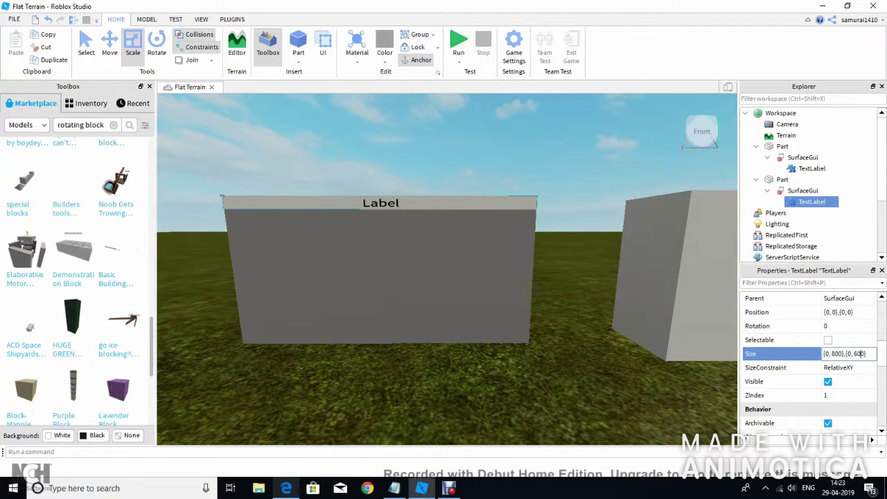
key("Return")
Examine the new label block and compare it with the neighbouring welcome block.
scroll(849, 353, "up", 1)
right_click_drag(665, 277, 700, 326)
scroll(700, 326, "down", 5)
key("d")
right_click_drag(485, 277, 388, 247)
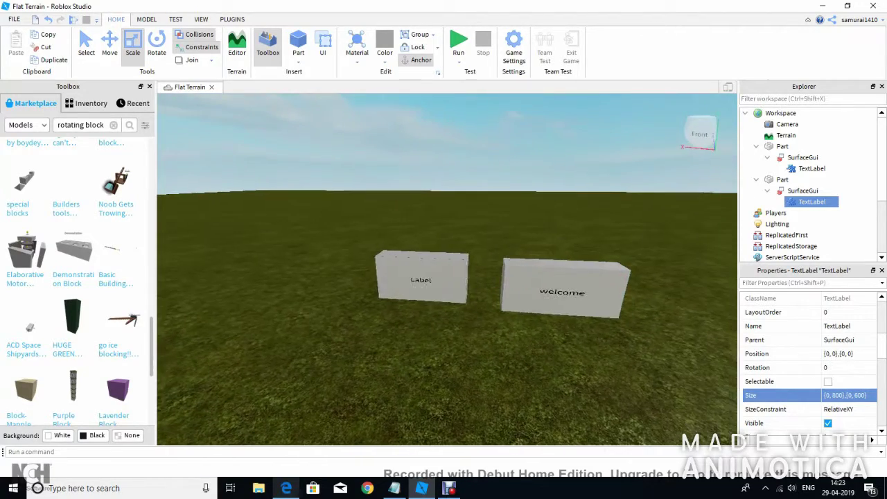
key("a")
scroll(624, 291, "up", 3)
scroll(624, 291, "down", 3)
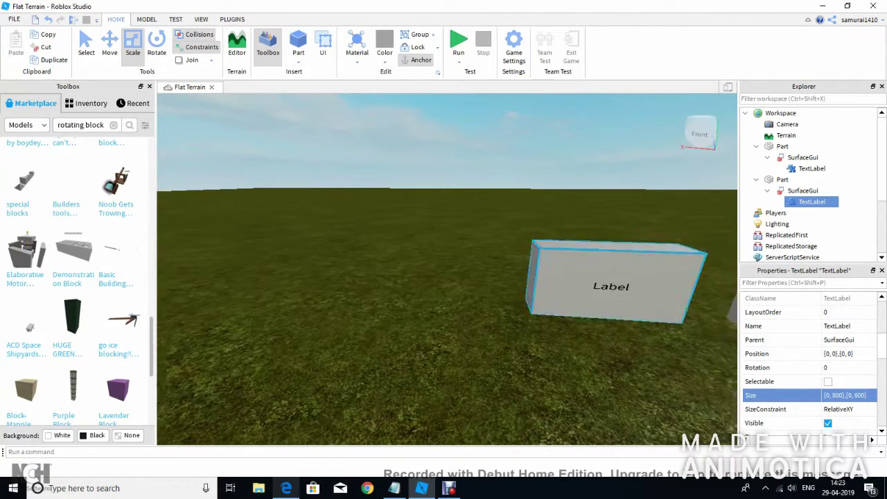
scroll(624, 291, "up", 3)
scroll(623, 291, "down", 3)
Scale the new label block taller, longer and thicker, bringing its position to about 16, 7, 3.5.
left_click(530, 285)
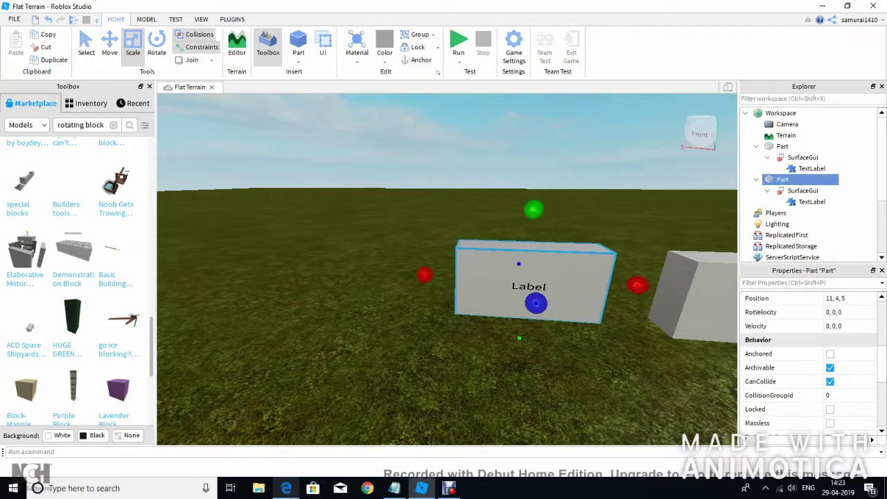
scroll(530, 295, "up", 3)
scroll(530, 295, "down", 3)
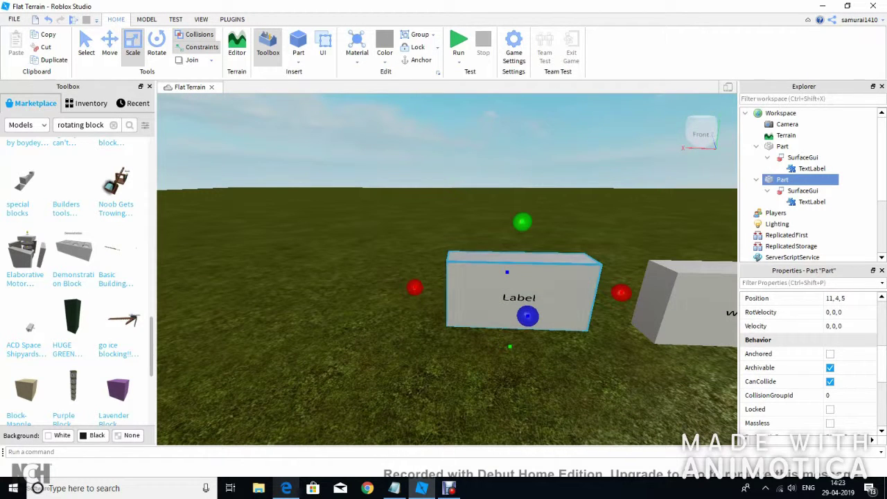
left_click_drag(522, 222, 529, 161)
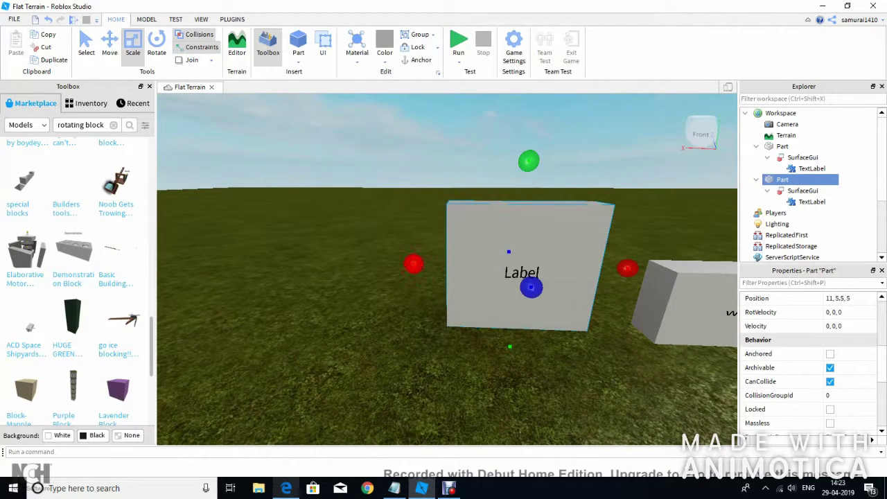
left_click_drag(414, 263, 235, 260)
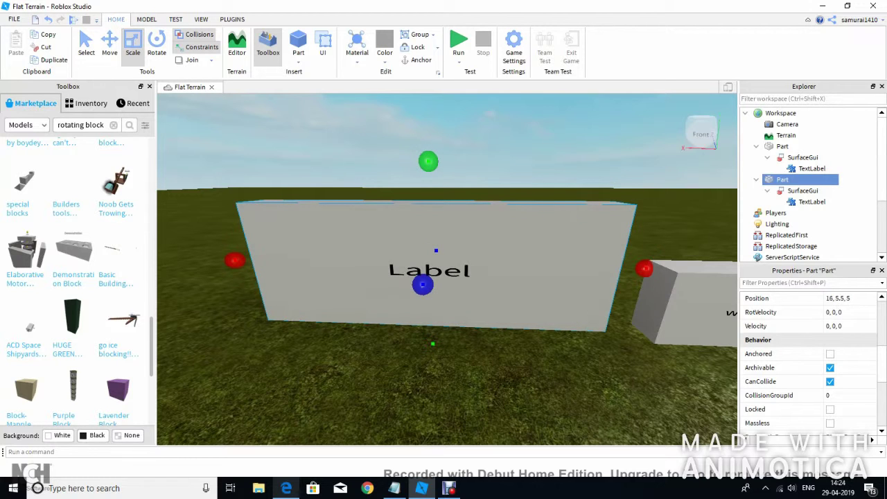
left_click_drag(428, 161, 428, 94)
key("a")
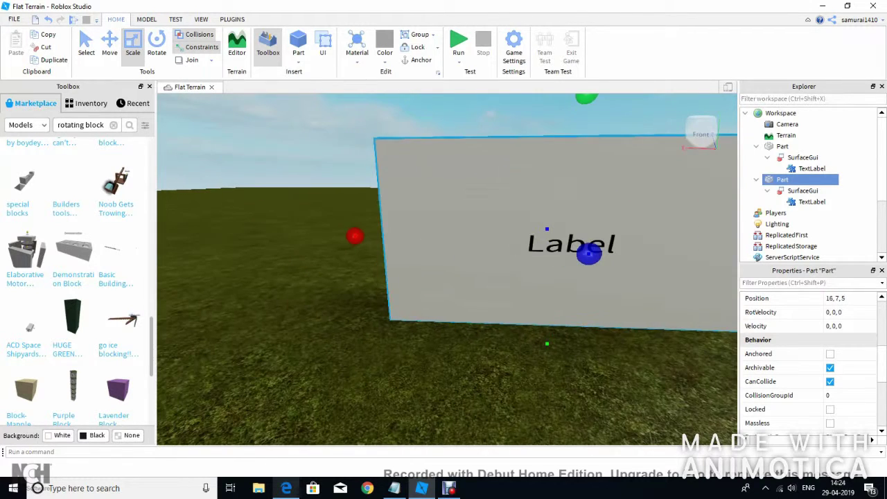
left_click_drag(589, 254, 630, 278)
key("s")
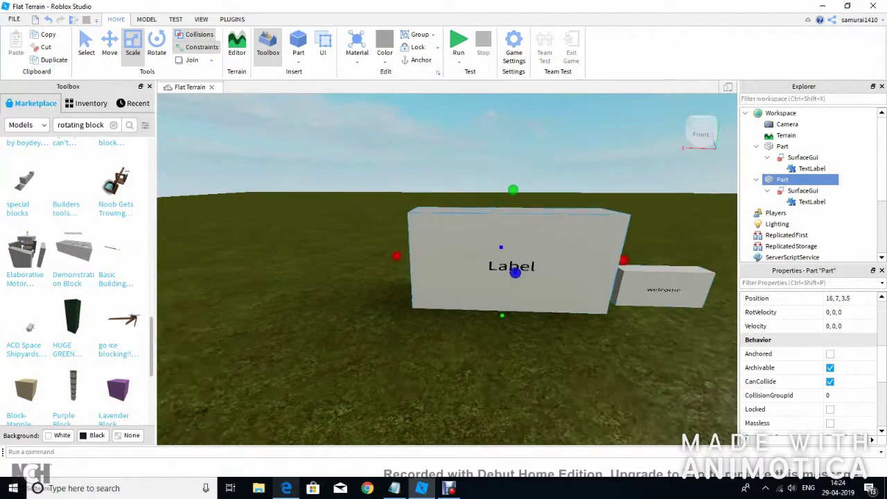
key("d")
key("w")
scroll(790, 368, "up", 4)
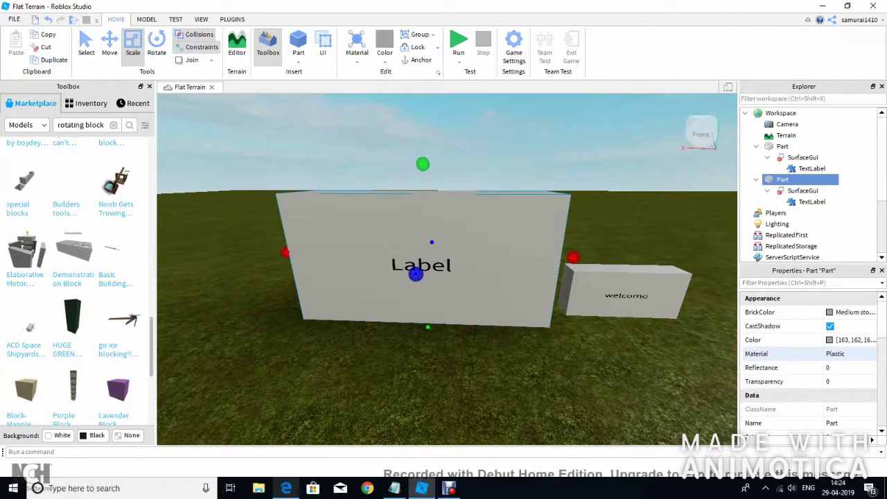
Delete the large label block standing beside the welcome block.
scroll(804, 361, "down", 8)
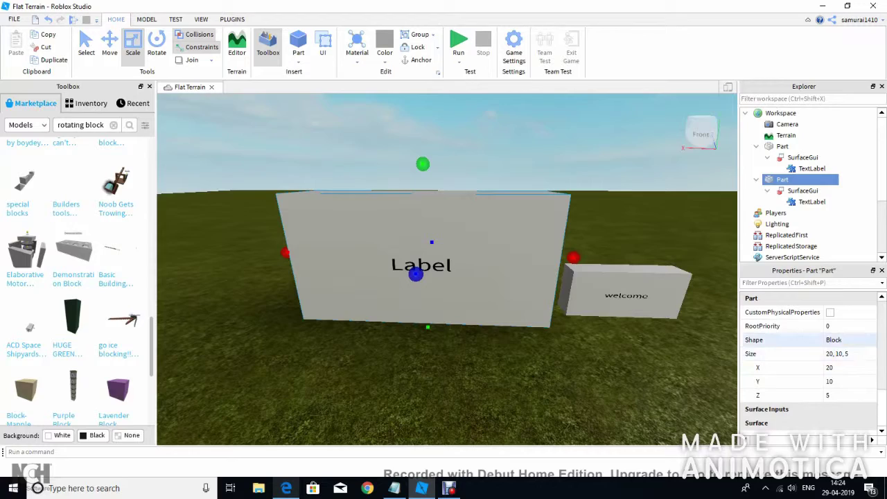
key("a")
right_click_drag(446, 270, 506, 267)
key("d")
key("a")
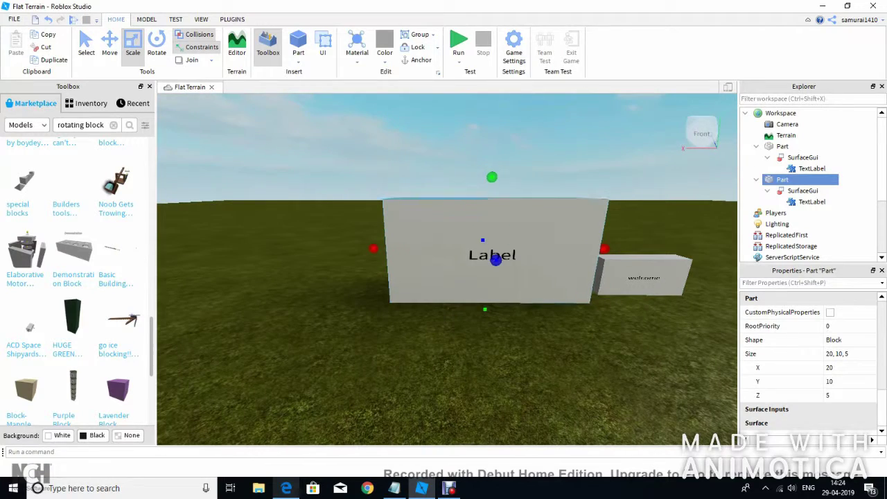
key("Delete")
key("w")
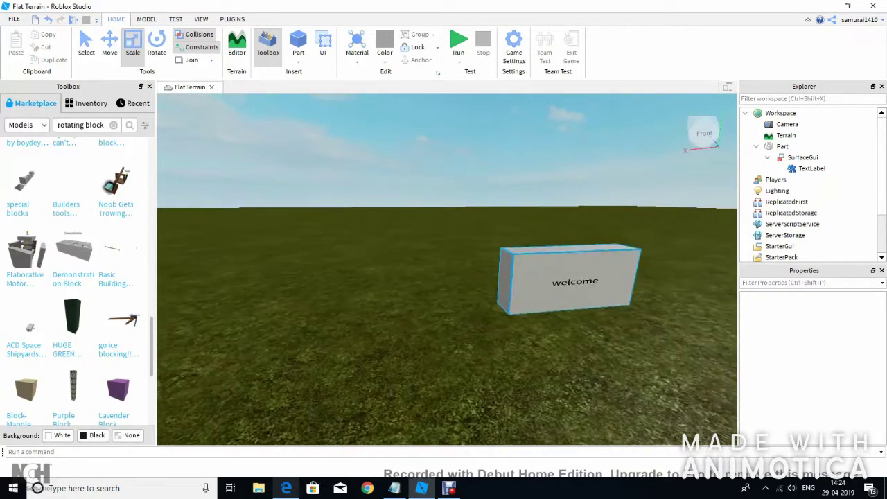
Change the text of the welcome block's TextLabel to "STAGE !".
mouse_move(578, 260)
right_mouse_down()
mouse_move(581, 273)
mouse_move(588, 254)
right_mouse_up()
scroll(582, 265, "up", 5)
scroll(582, 265, "down", 5)
left_click(811, 169)
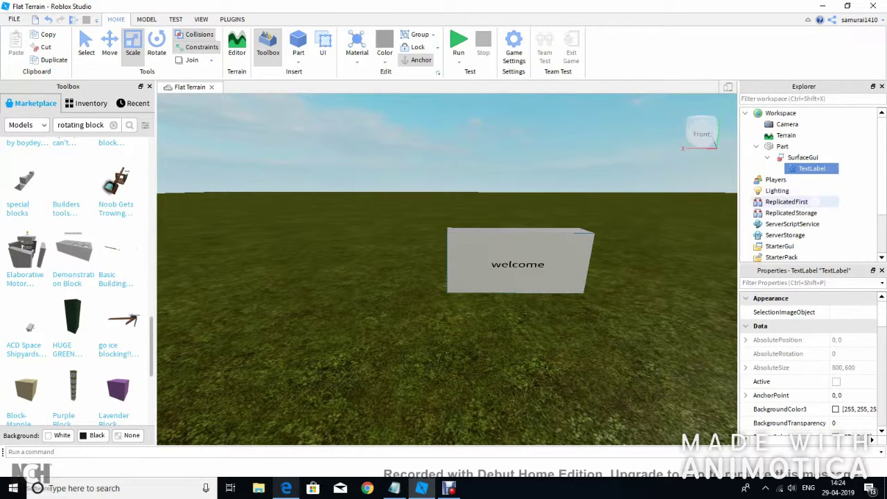
scroll(796, 353, "down", 7)
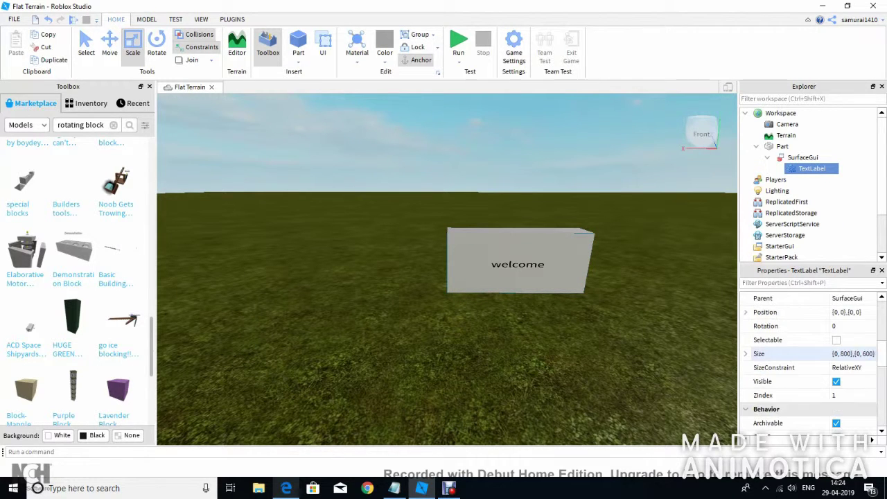
scroll(796, 360, "down", 3)
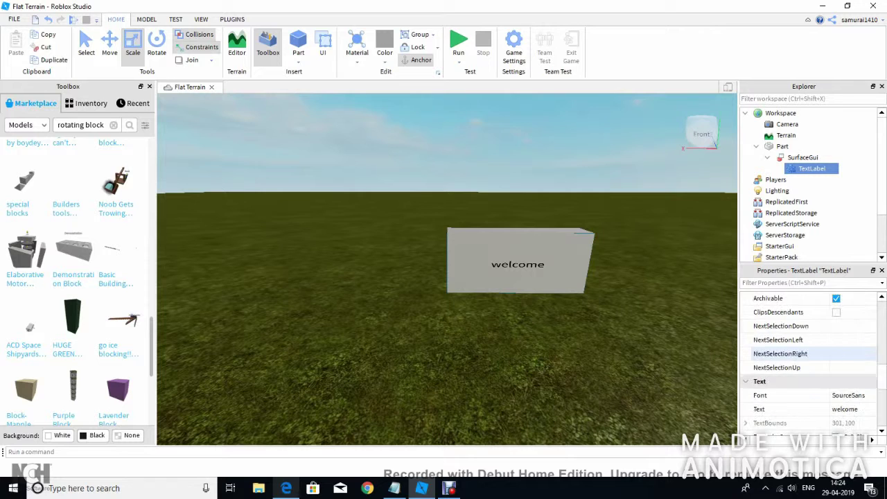
scroll(796, 353, "down", 1)
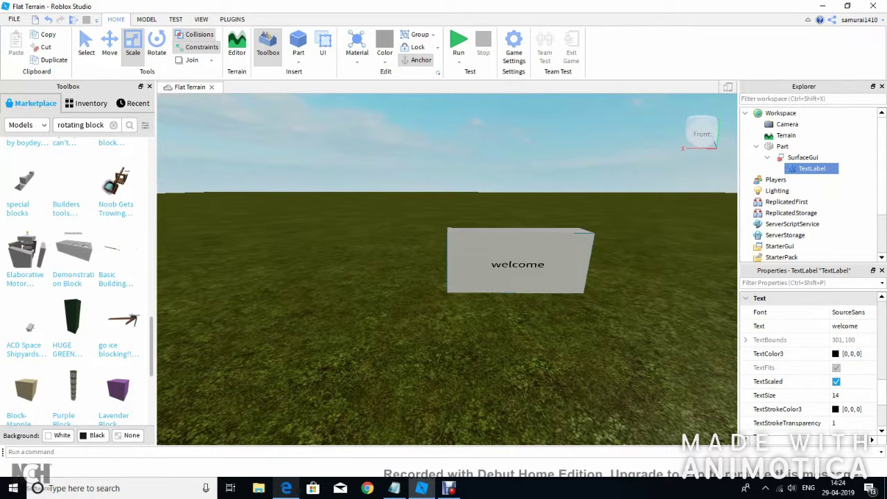
left_click(844, 326)
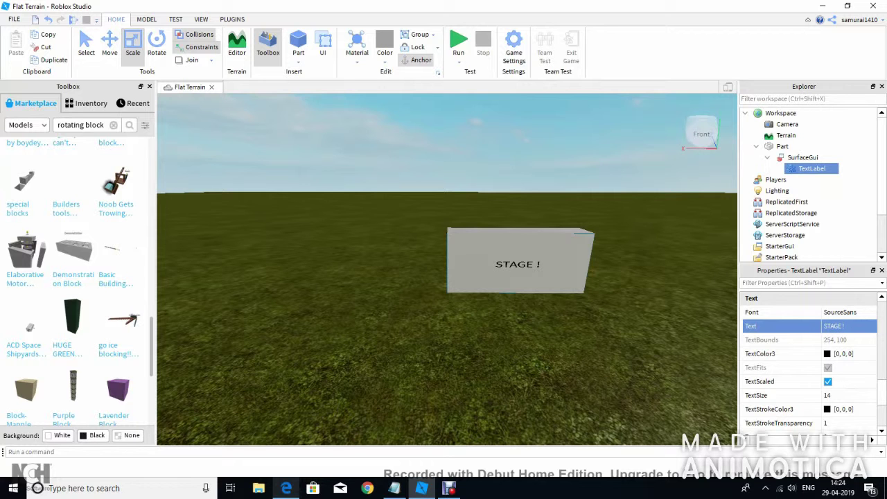
Examine the sign's new text on the block and the TextLabel's remaining text properties.
scroll(644, 282, "up", 5)
scroll(645, 283, "down", 5)
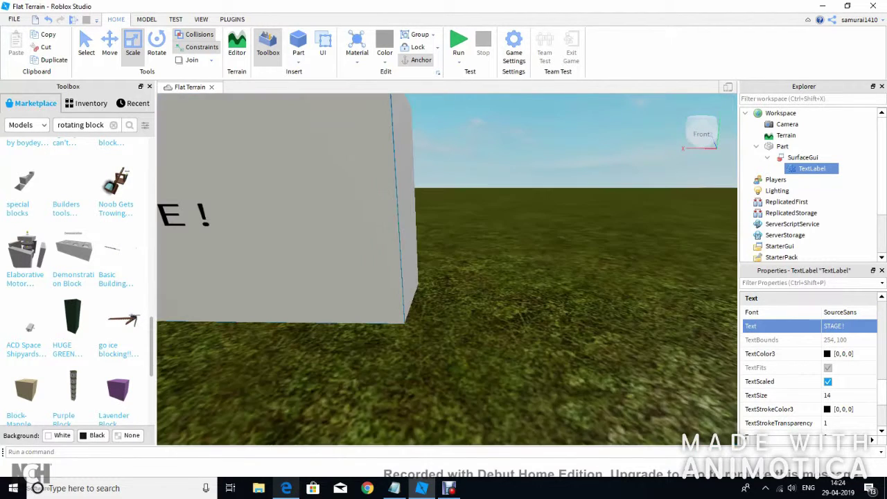
key("a")
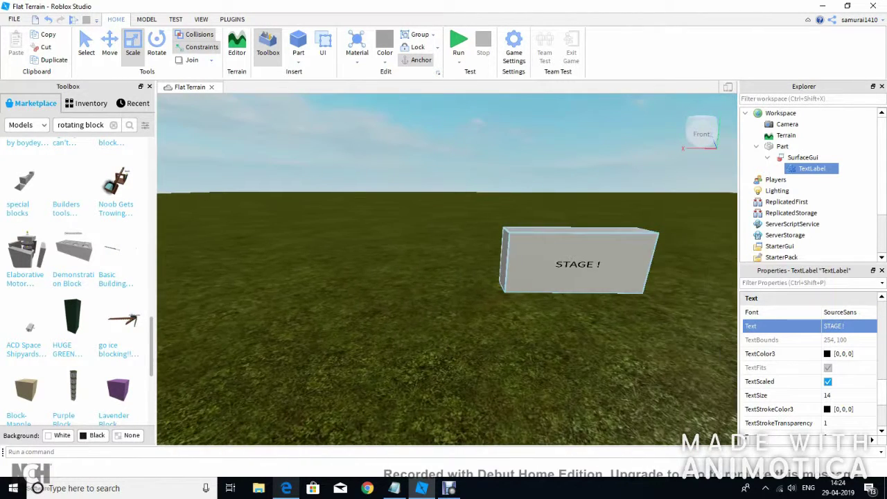
key("d")
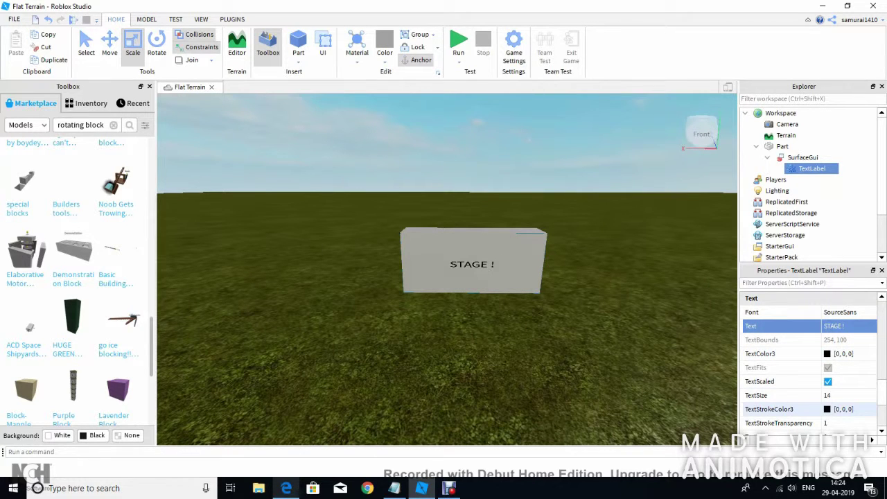
scroll(769, 394, "down", 3)
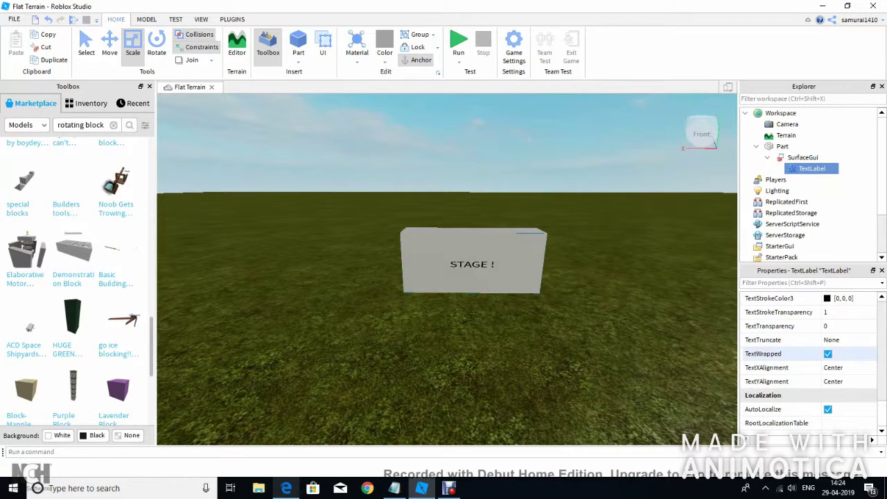
scroll(769, 381, "up", 4)
scroll(485, 291, "up", 3)
scroll(447, 270, "down", 5)
scroll(415, 270, "up", 3)
scroll(444, 291, "up", 3)
right_click_drag(444, 290, 417, 303)
key("w")
key("s")
key("w")
key("w")
key("s")
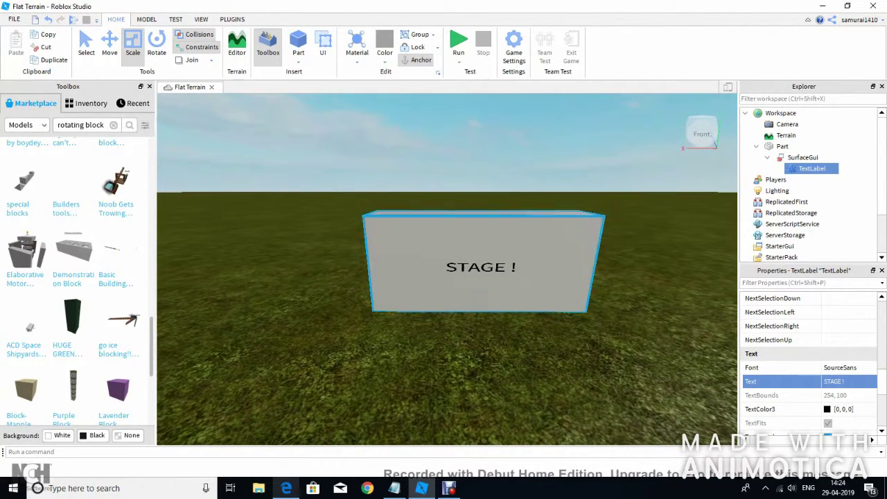
Delete the "STAGE !" sign block from the workspace.
key("w")
right_click_drag(417, 304, 519, 260)
key("w")
key("s")
key("s")
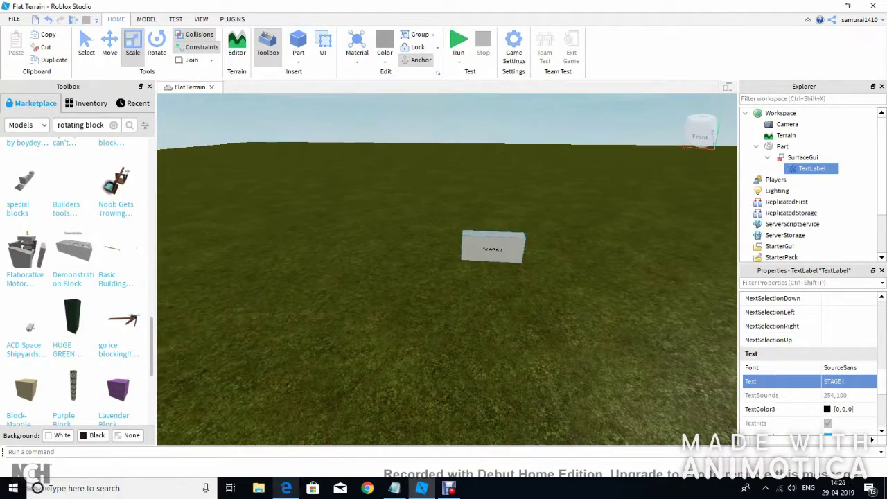
left_click(493, 248)
key("Delete")
right_click_drag(443, 263, 437, 225)
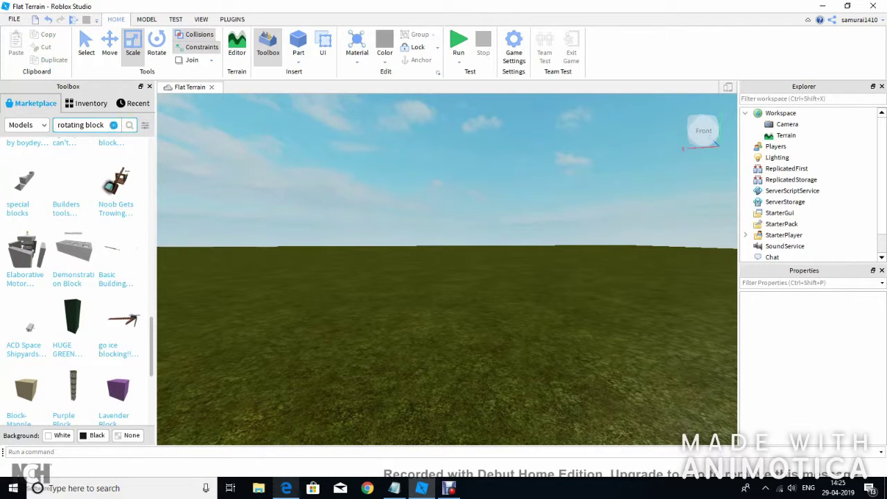
Clear the Toolbox search and insert the Obby checkpoint system model from the inventory's My Models.
left_click(113, 125)
right_click_drag(360, 249, 361, 288)
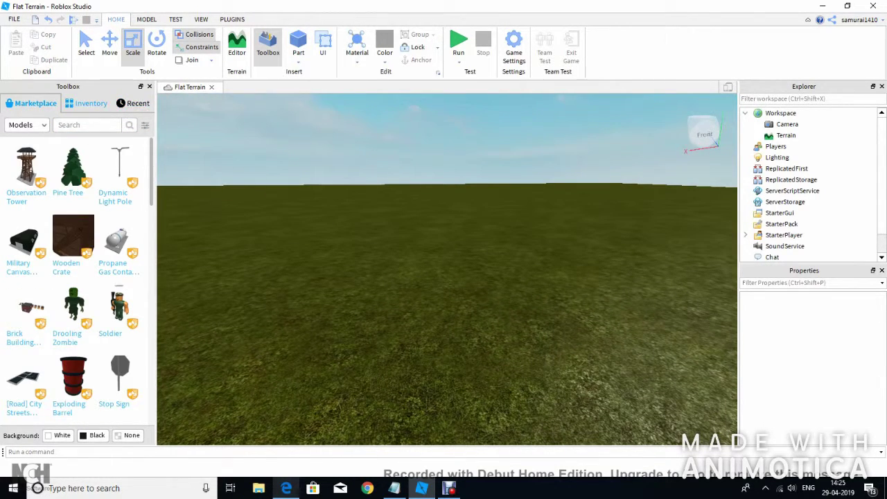
left_click(133, 102)
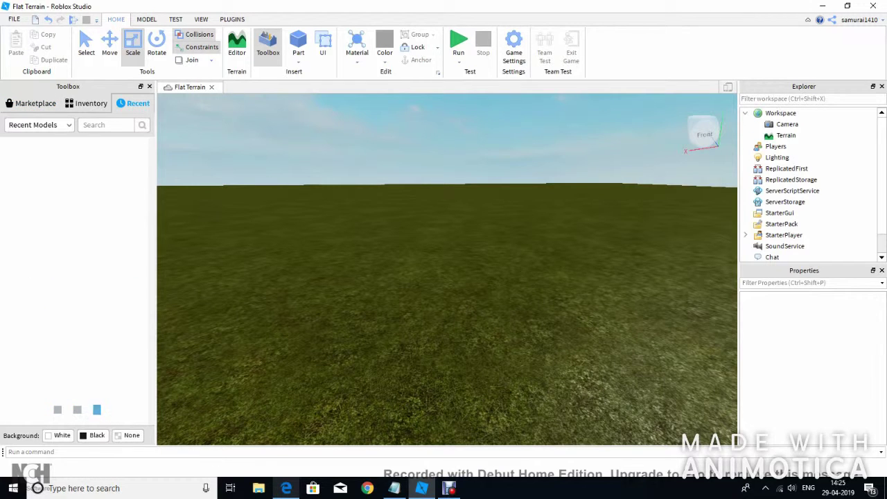
scroll(115, 173, "down", 1)
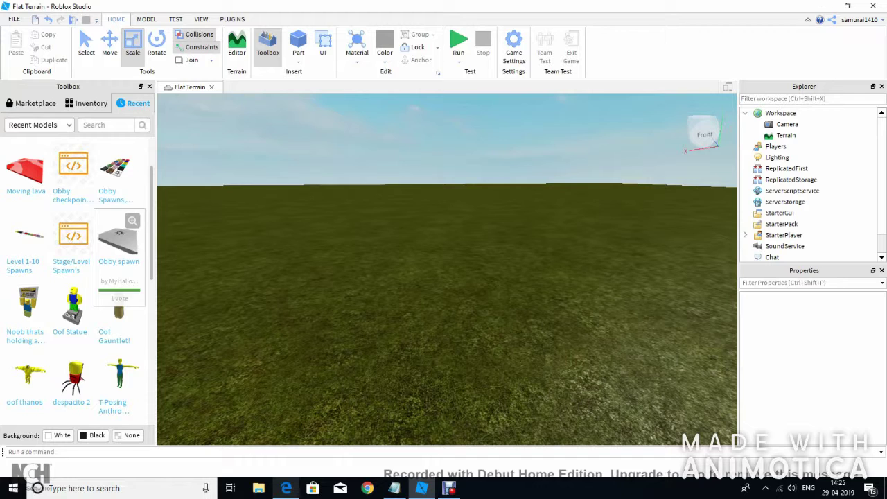
left_click(86, 103)
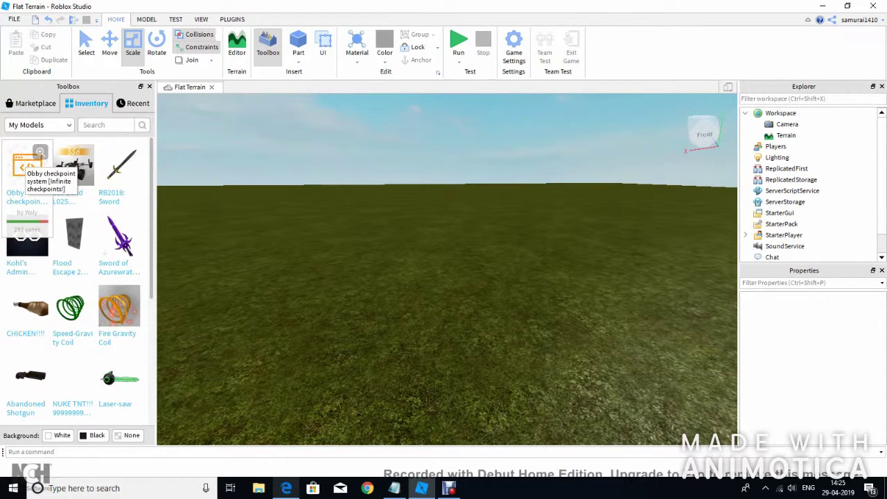
left_click(24, 161)
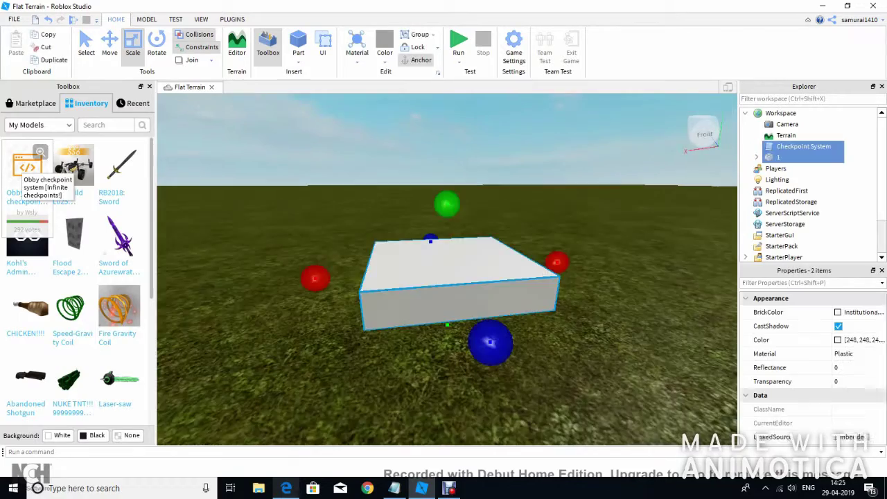
Delete only the Checkpoint System script, keeping the checkpoint part 1.
right_click_drag(429, 242, 402, 281)
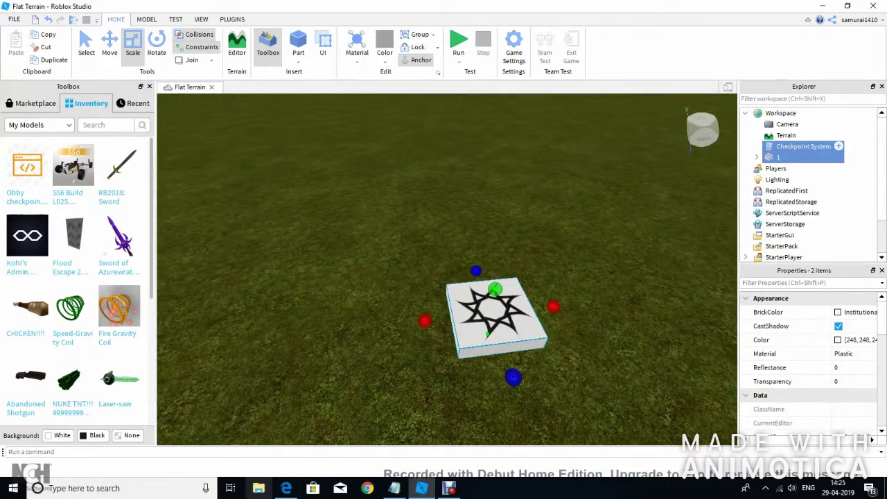
key("Up")
key("Down")
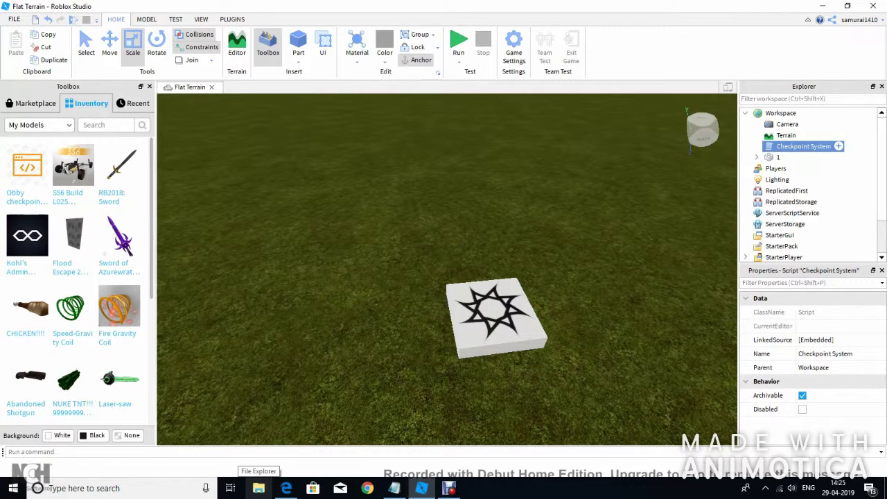
right_click_drag(444, 278, 443, 312)
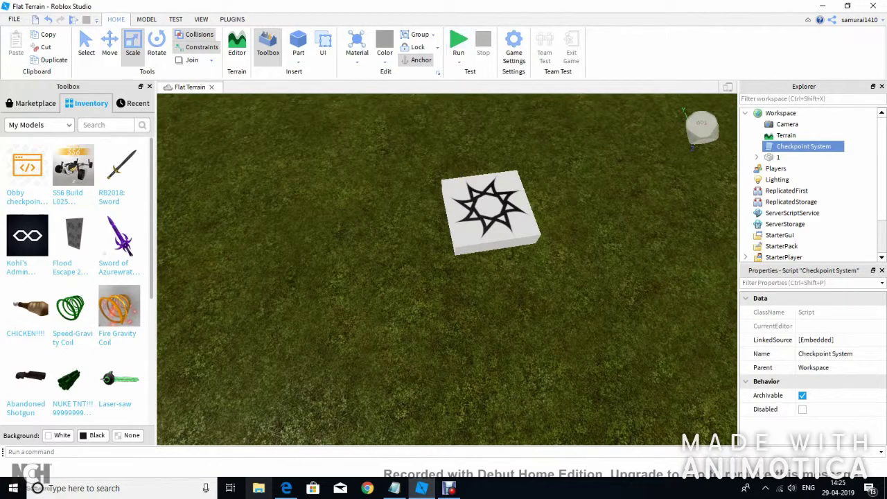
key("Delete")
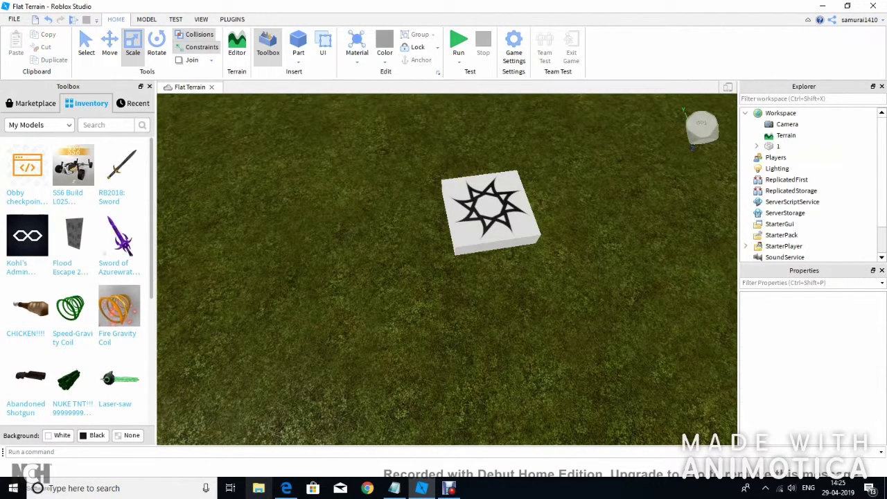
Play-test the place without the checkpoint script, walking the character around the checkpoint part, and stop the test.
left_click(459, 61)
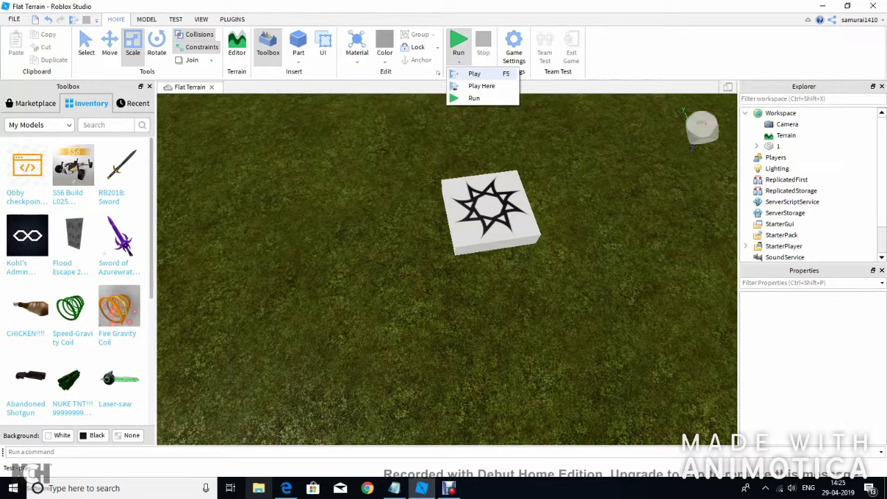
left_click(473, 73)
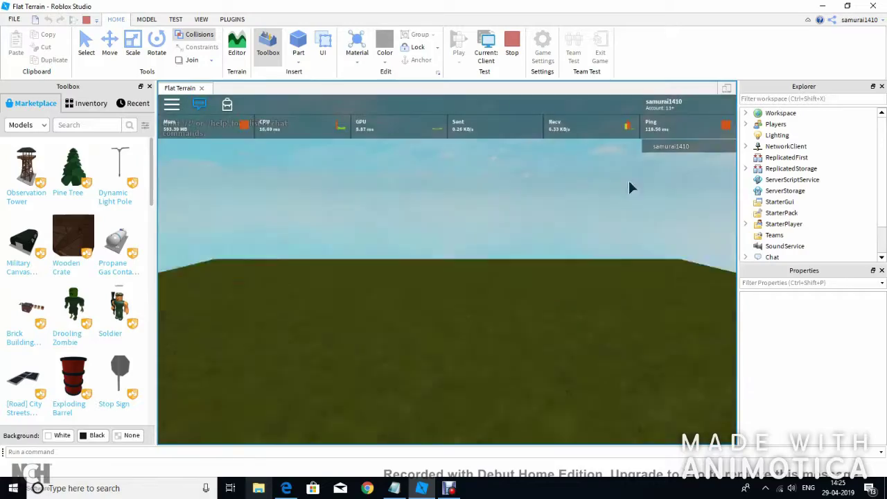
key("a")
key("d")
key("s")
key("a")
key("w")
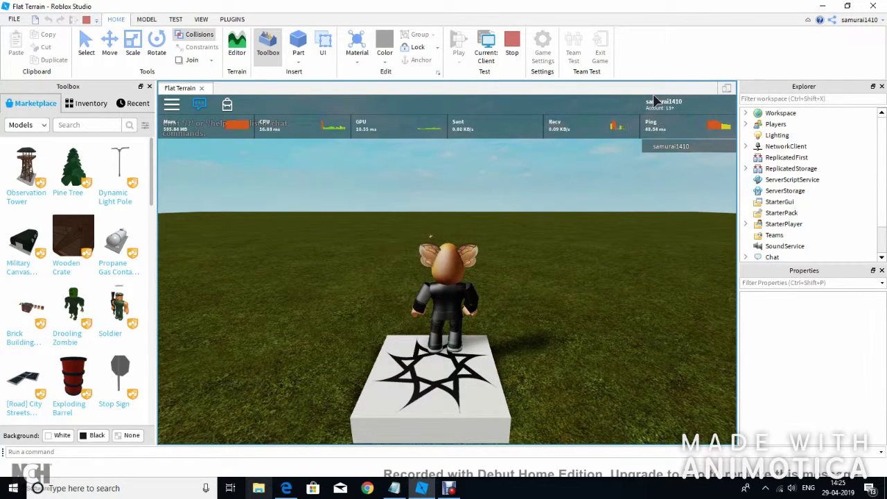
key("shift+F5")
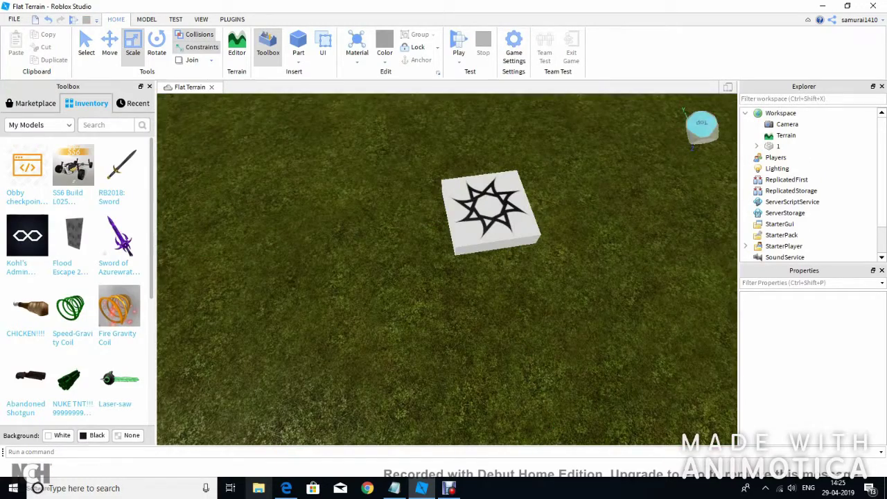
Undo the deletion of the Checkpoint System script and start a new play test.
left_click(702, 123)
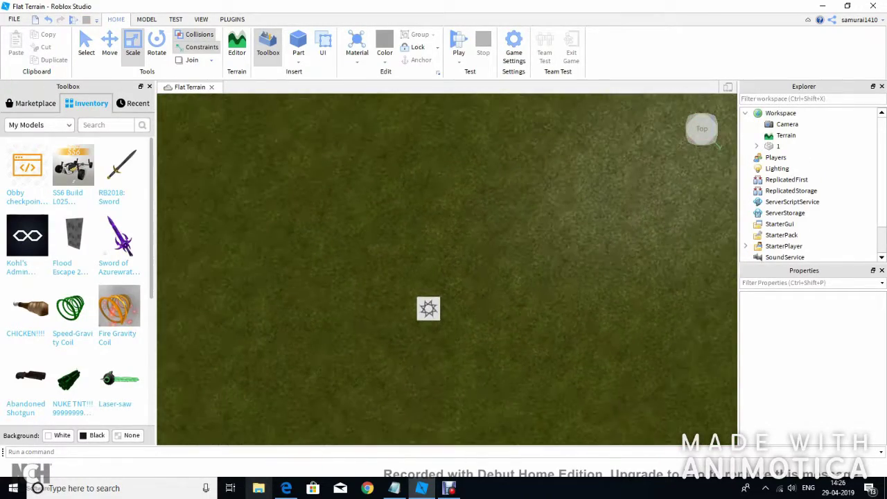
key("ctrl+z")
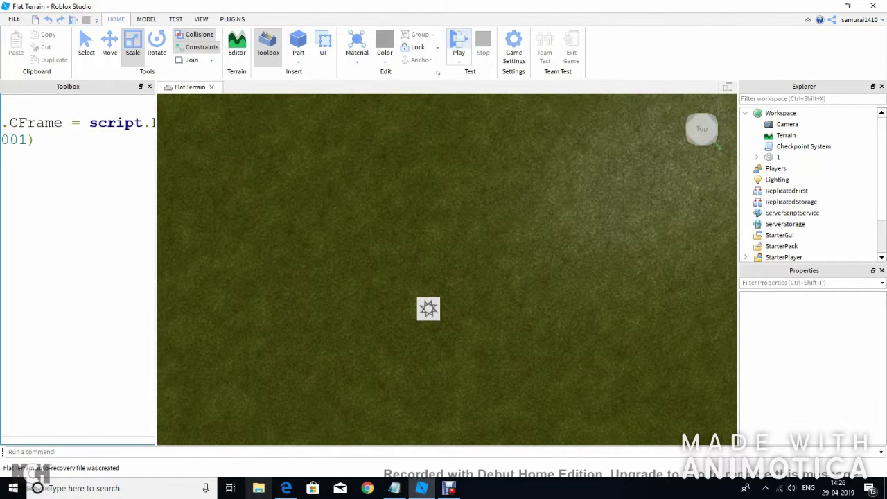
key("F5")
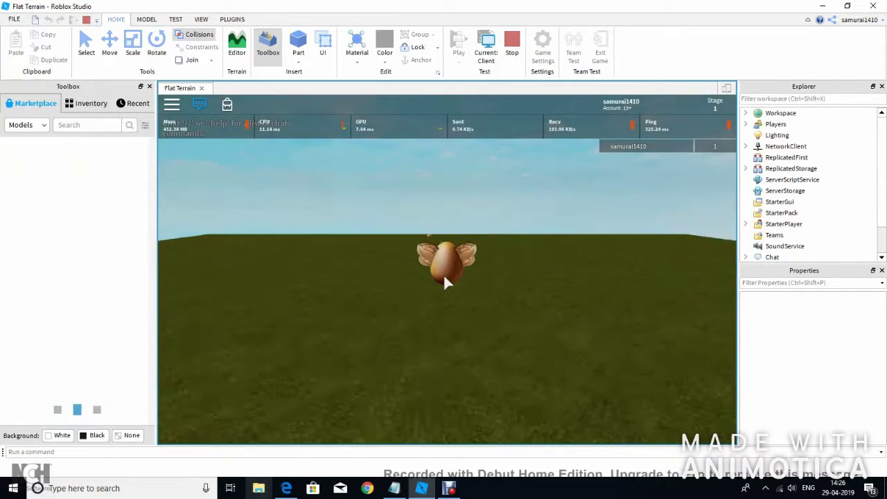
Walk the character on, off and around the checkpoint part to check the Stage value on the leaderboard.
key("w")
key("a")
key("s")
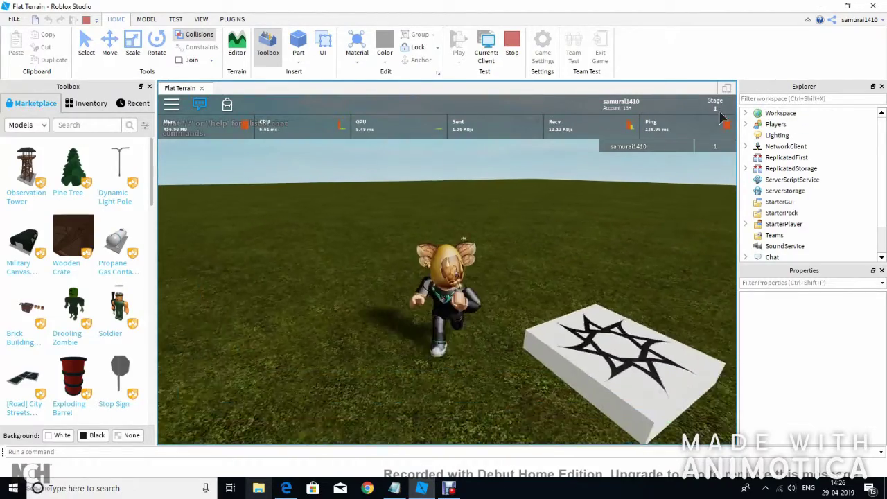
key("d")
key("w")
key("a")
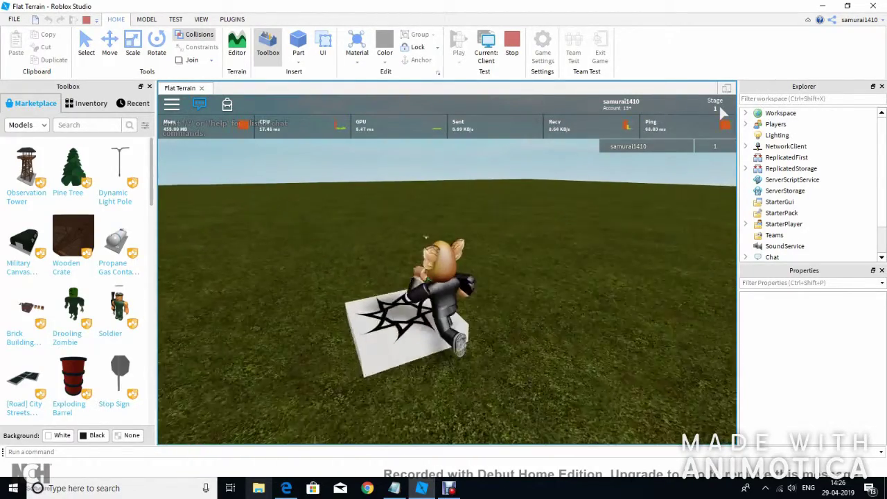
key("s")
key("d")
key("w")
key("a")
key("s")
key("d")
key("w")
key("a")
key("s")
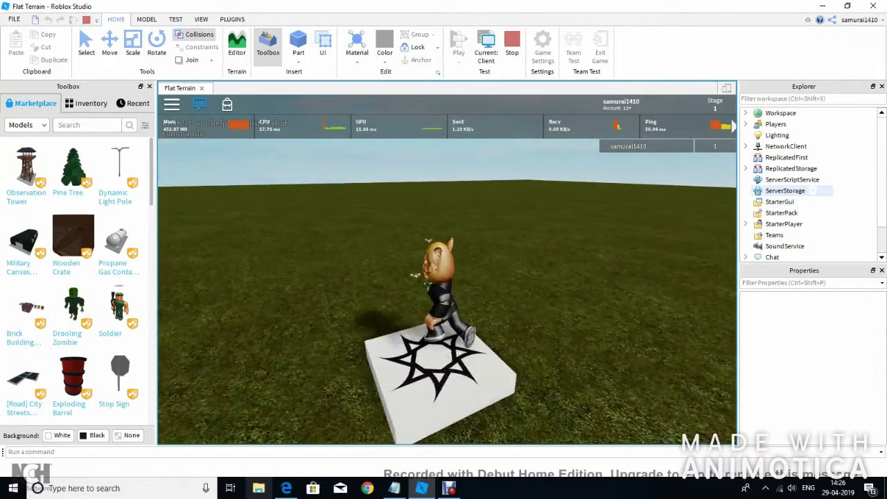
key("d")
key("w")
key("a")
key("s")
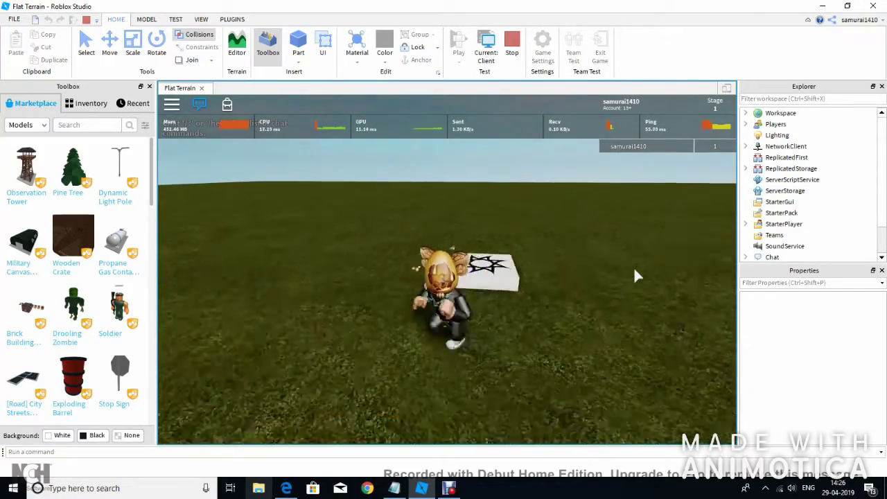
Circle the checkpoint part with the character and walk back onto it to test whether the Stage value changes.
key("d")
key("w")
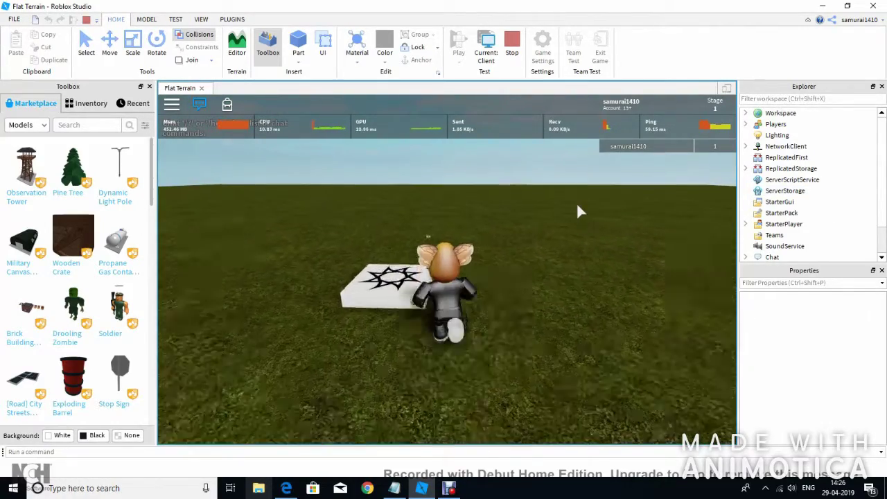
key("s")
key("a")
key("d")
key("w")
key("a")
key("s")
key("d")
key("w")
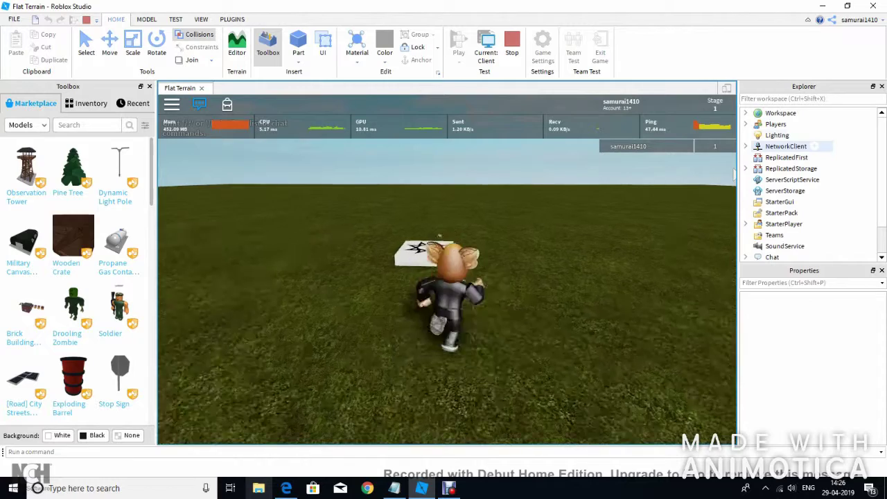
Select checkpoint part 1 in the workspace during the test, and stop the play test.
left_click(746, 113)
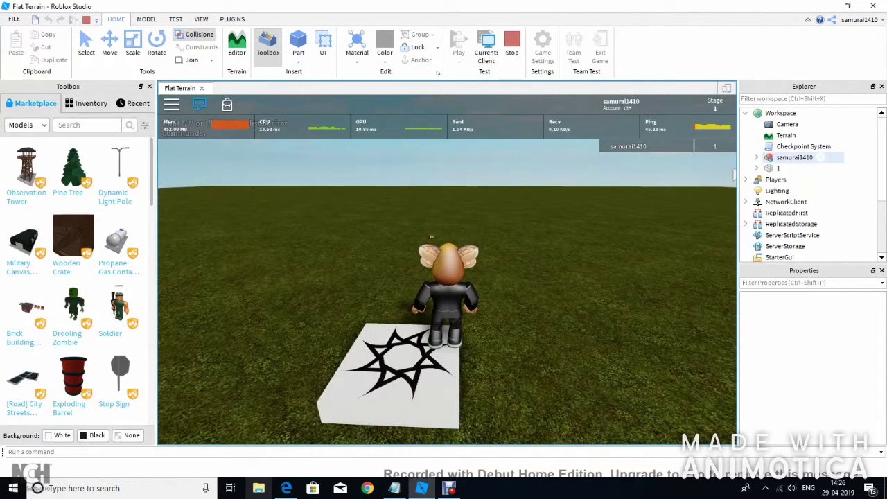
left_click(788, 168)
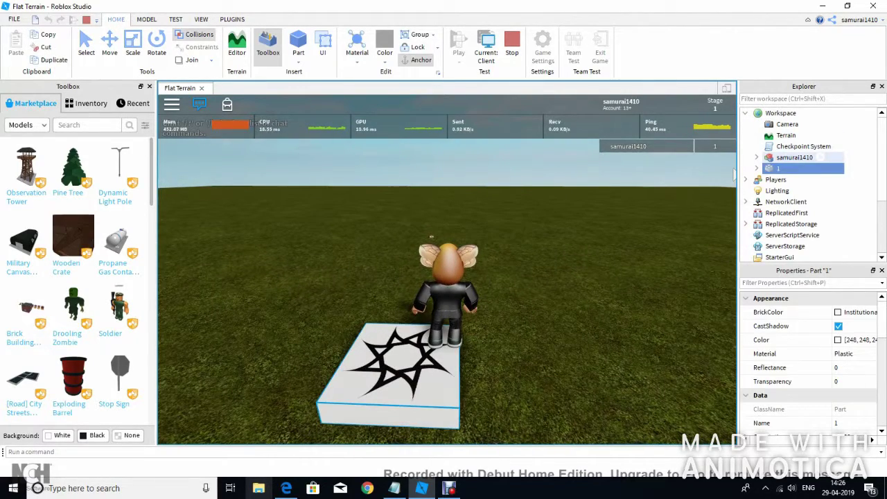
left_click(512, 47)
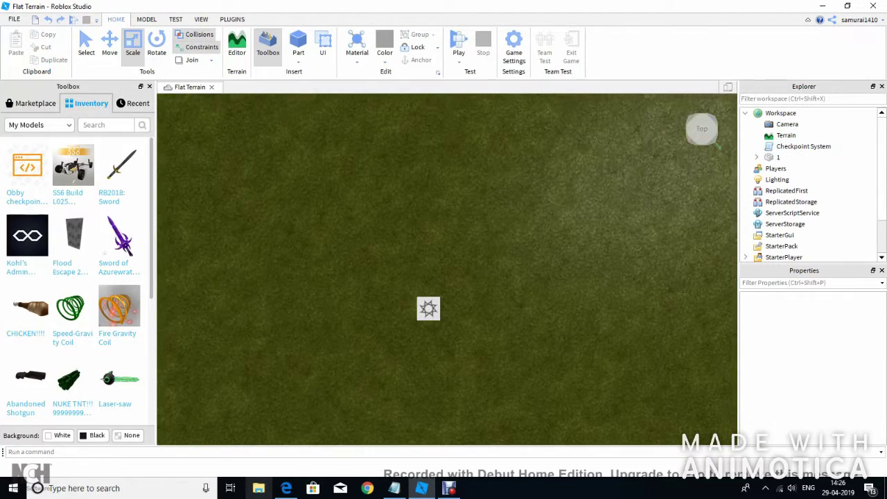
Insert another copy of the Obby checkpoint model from the recent models.
right_click_drag(446, 269, 568, 221)
key("w")
key("s")
key("w")
key("s")
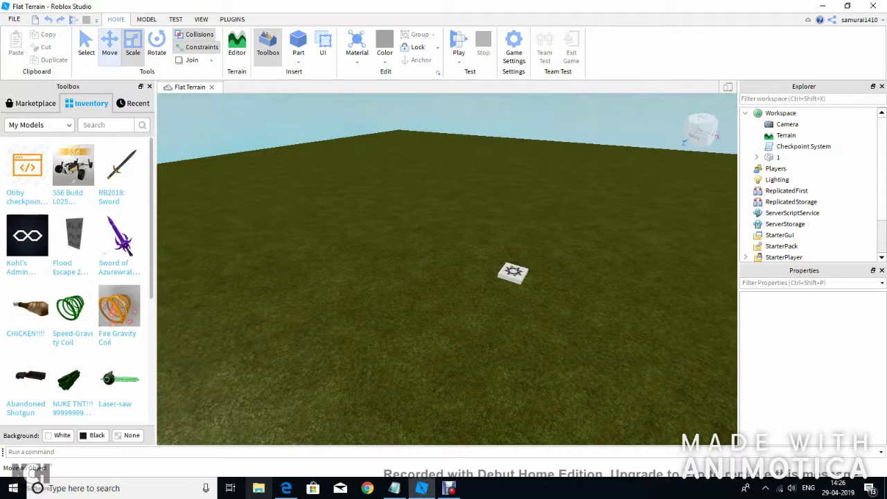
left_click(133, 104)
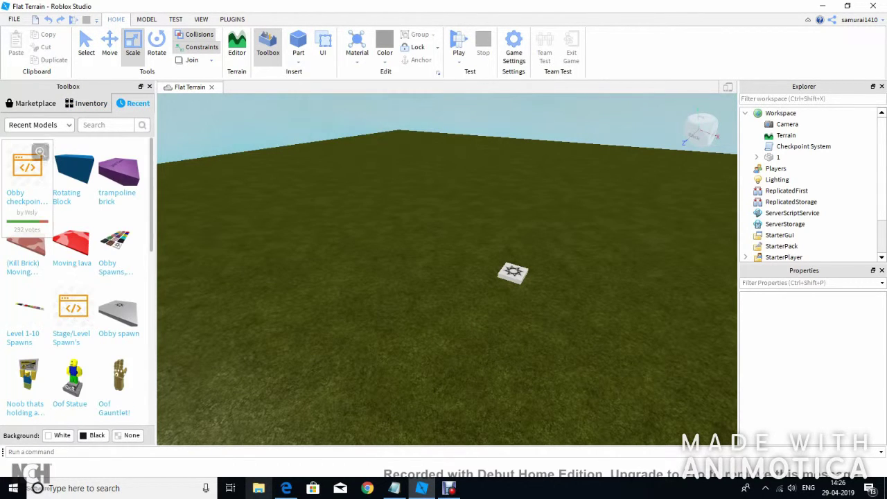
left_click(26, 173)
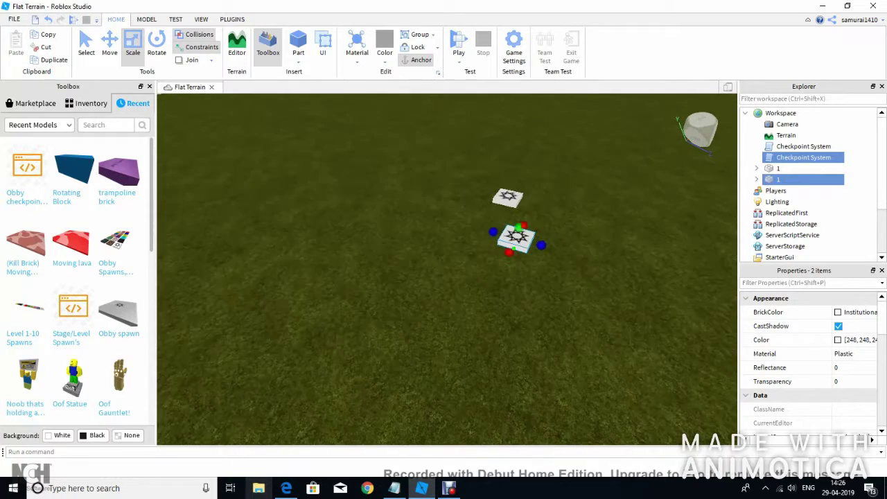
Delete the newly inserted second Checkpoint System script and its checkpoint part.
right_click_drag(447, 269, 485, 298)
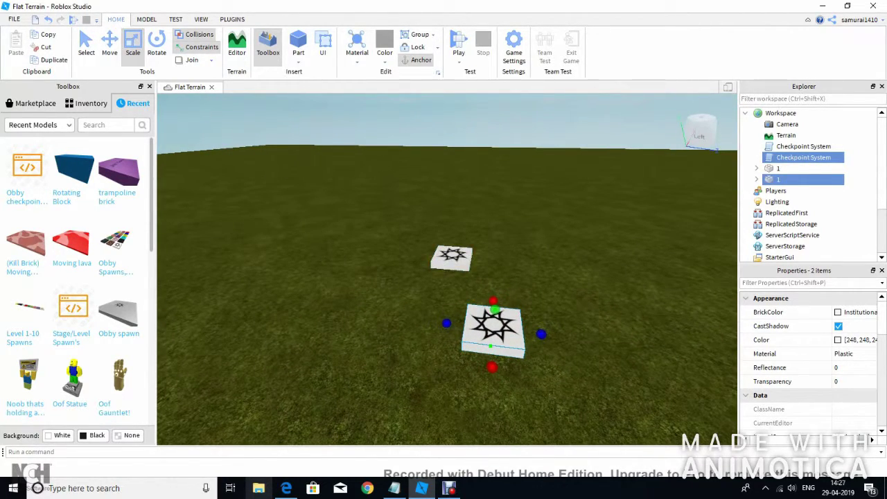
right_click_drag(447, 269, 402, 273)
scroll(447, 269, "up", 5)
scroll(447, 269, "down", 5)
key("Delete")
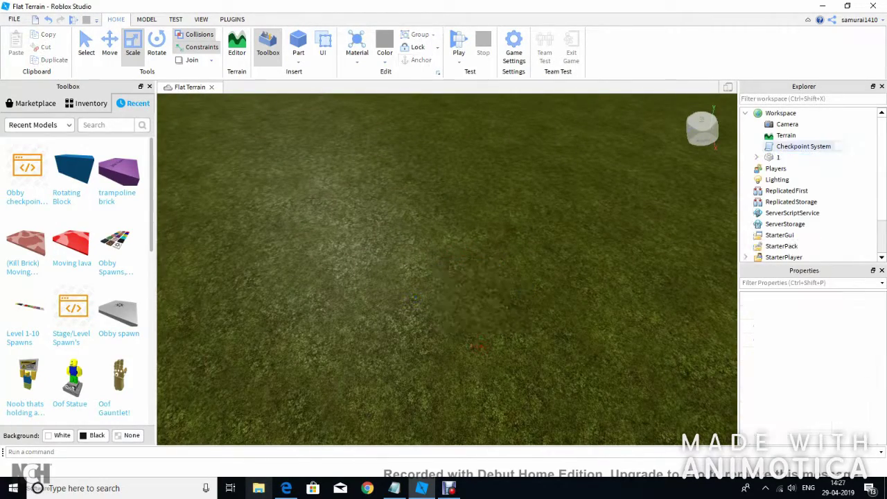
Open the remaining Checkpoint System script to examine its code.
left_click(803, 147)
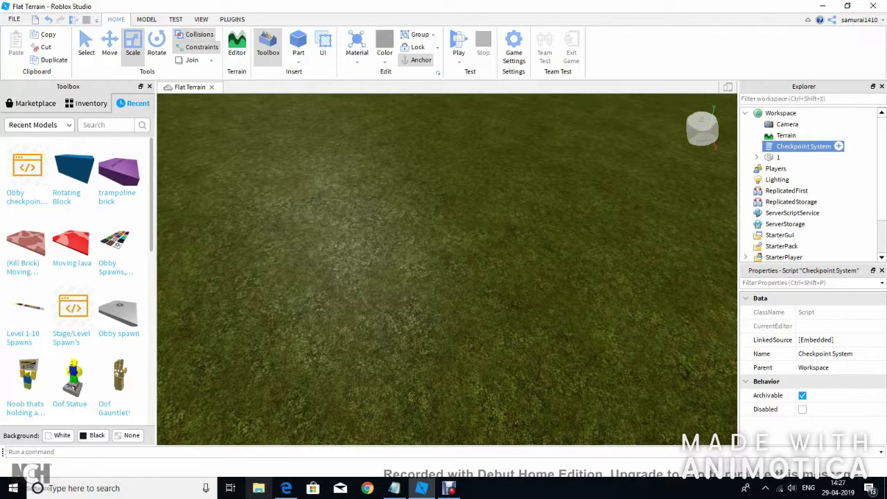
double_click(803, 147)
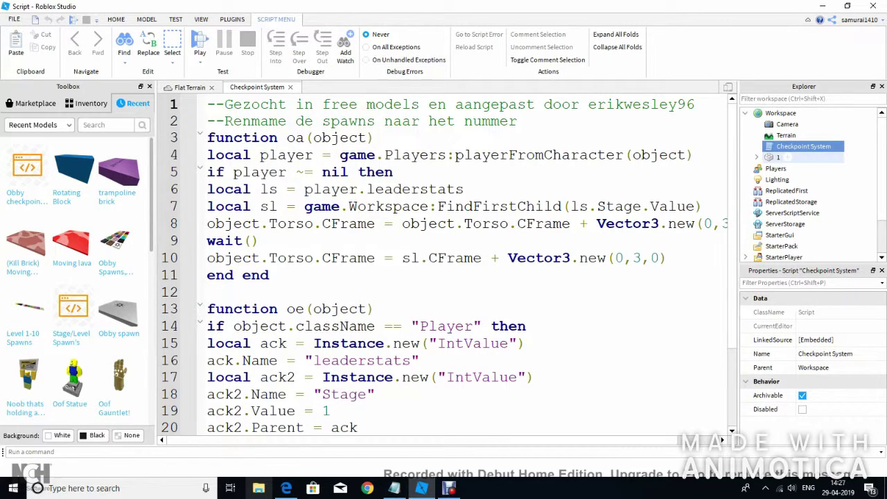
Duplicate checkpoint part 1 in the place view, set the copy a short distance from the original, and rename it 2.
left_click(789, 157)
left_click(190, 87)
right_click_drag(446, 269, 478, 311)
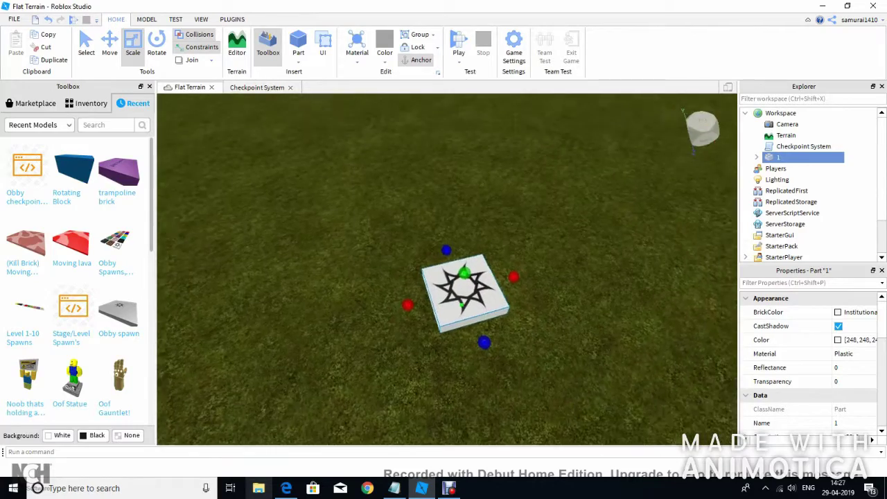
scroll(457, 277, "up", 3)
scroll(447, 270, "down", 5)
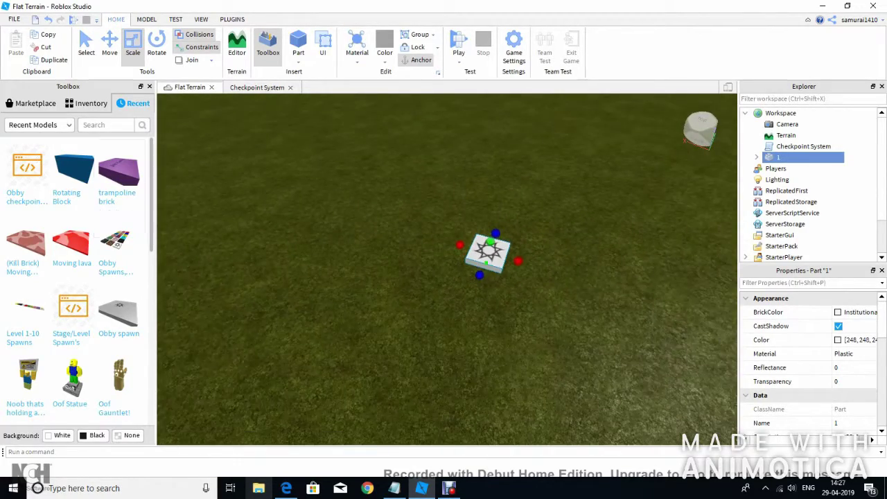
key("ctrl+d")
left_click_drag(497, 248, 463, 352)
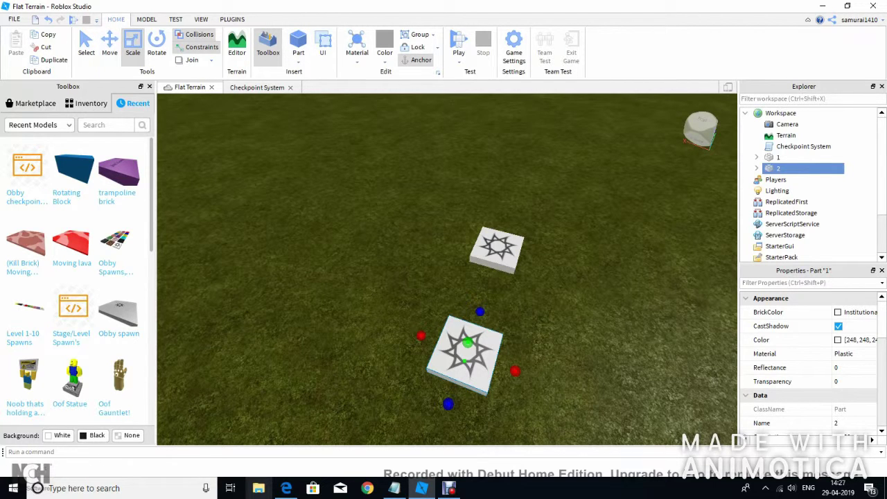
Play-test the place, walking the character between checkpoints 1 and 2 to check the Stage value on the leaderboard.
key("F5")
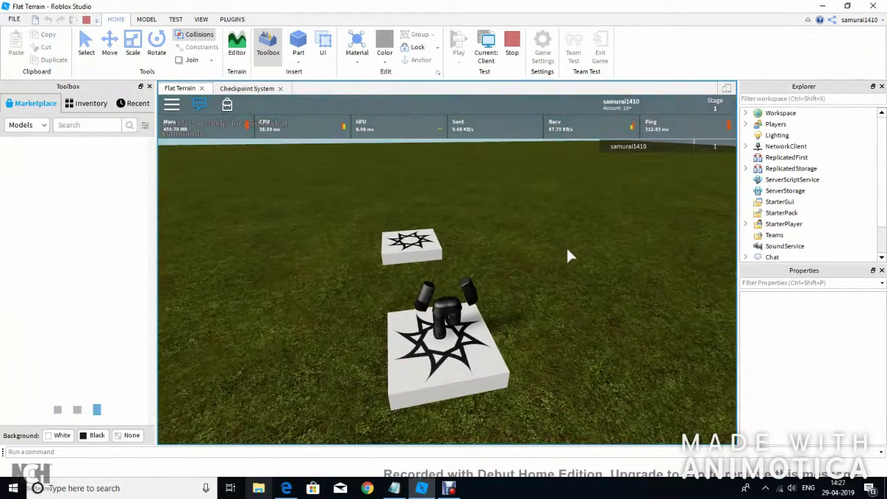
key("w")
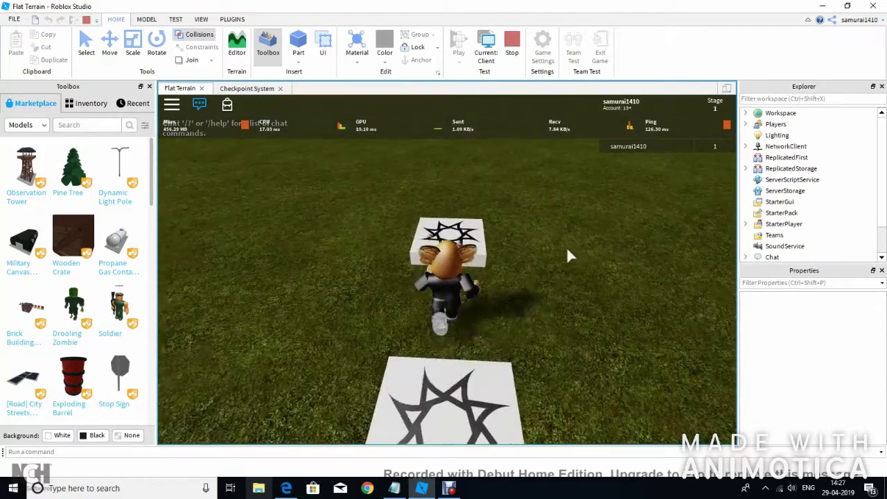
key("a")
key("s")
key("d")
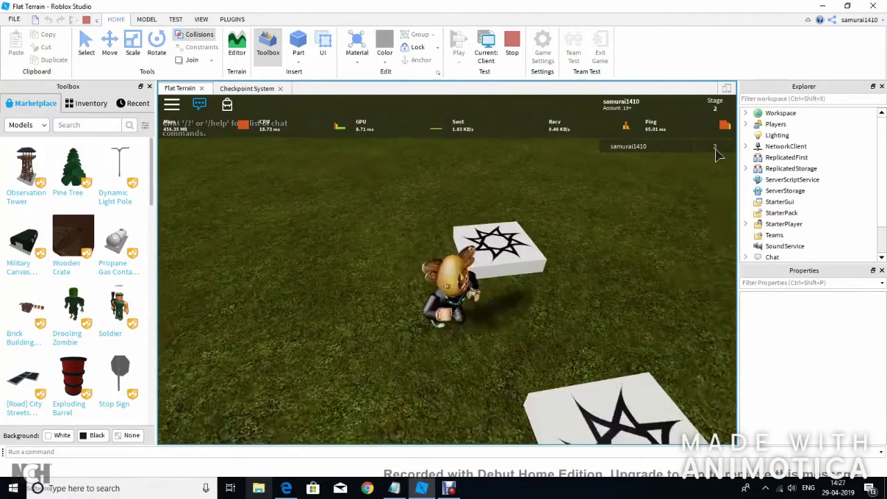
key("w")
key("a")
key("d")
key("s")
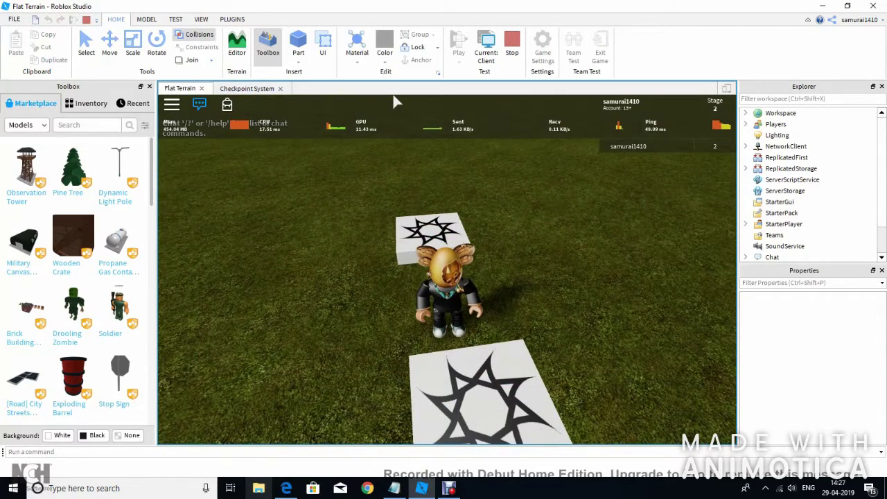
Reset the character to test respawning at the reached checkpoint.
mouse_move(199, 143)
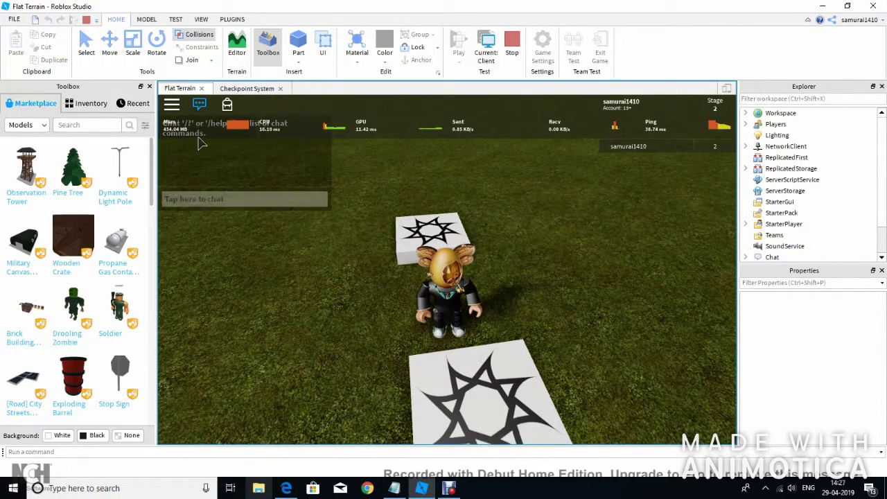
left_click(171, 104)
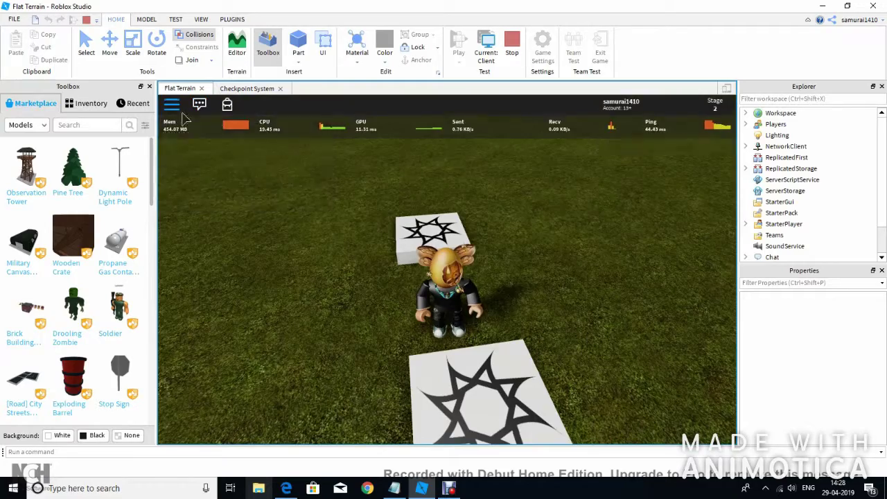
key("r")
left_click(400, 294)
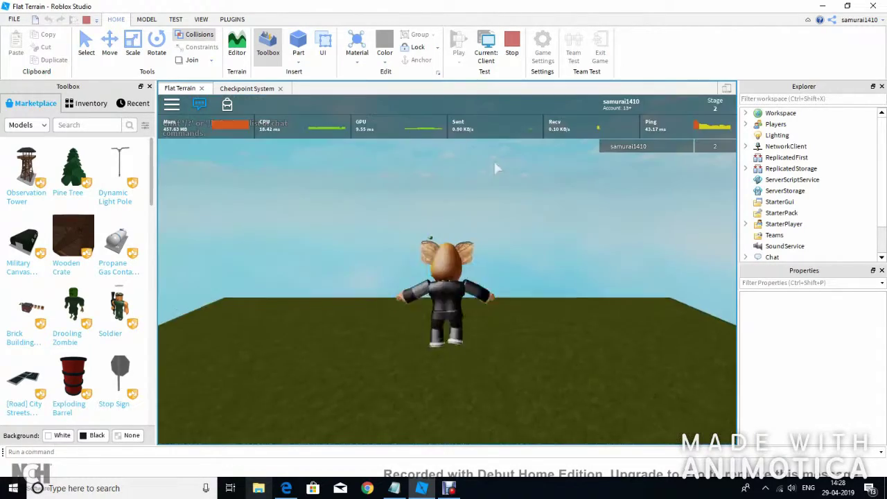
Walk the respawned character across the checkpoint parts to check its stage progress.
key("w")
key("s")
key("a")
key("w")
key("w")
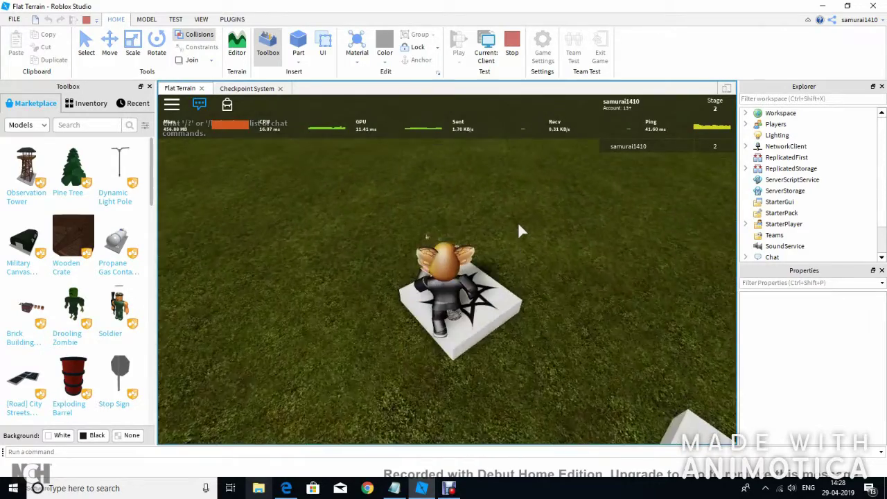
key("Right")
key("w")
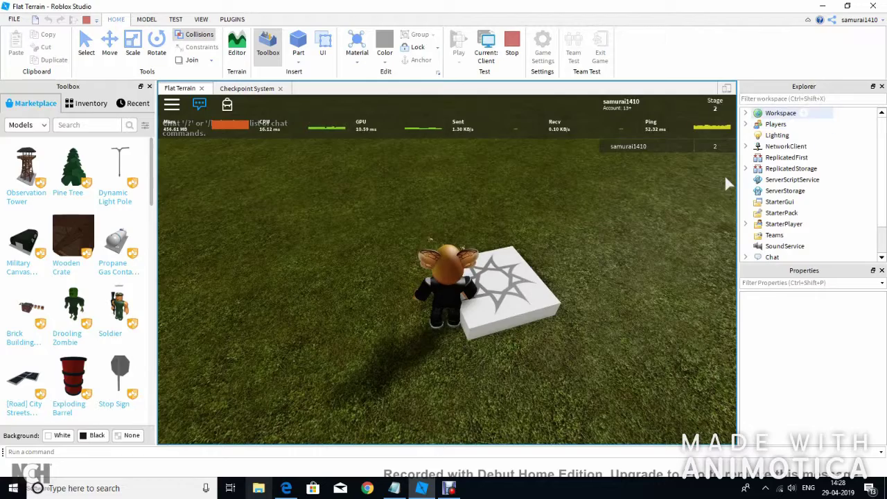
Highlight checkpoint part 1, walk the character around it to check the Stage value, and stop the play test.
left_click(778, 168)
right_click_drag(541, 313, 540, 307)
key("w")
key("w")
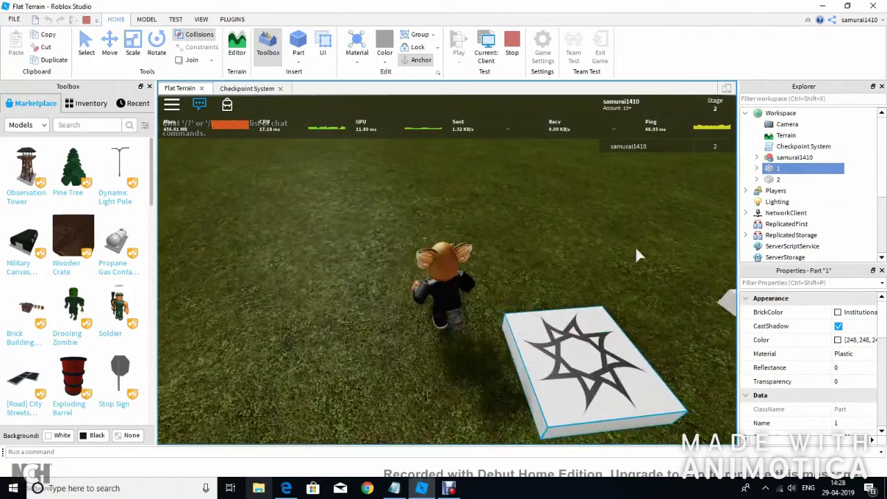
key("d")
key("s")
key("a")
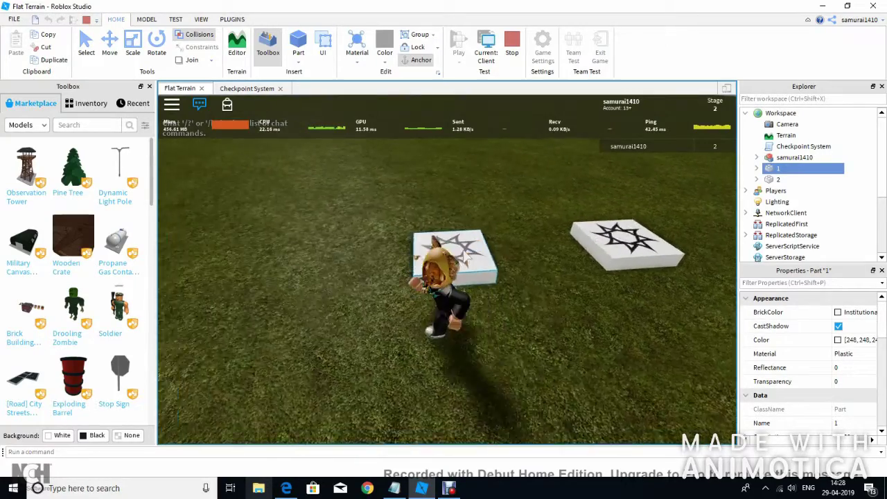
key("w")
key("s")
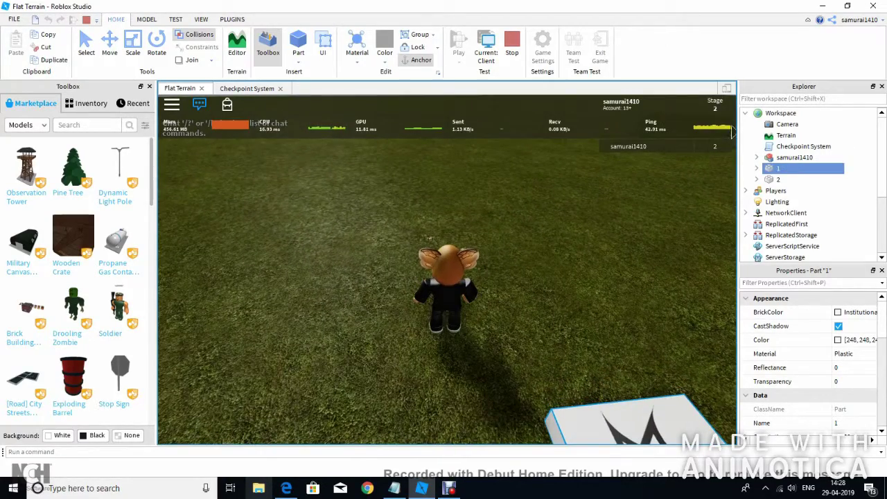
right_click_drag(518, 267, 519, 271)
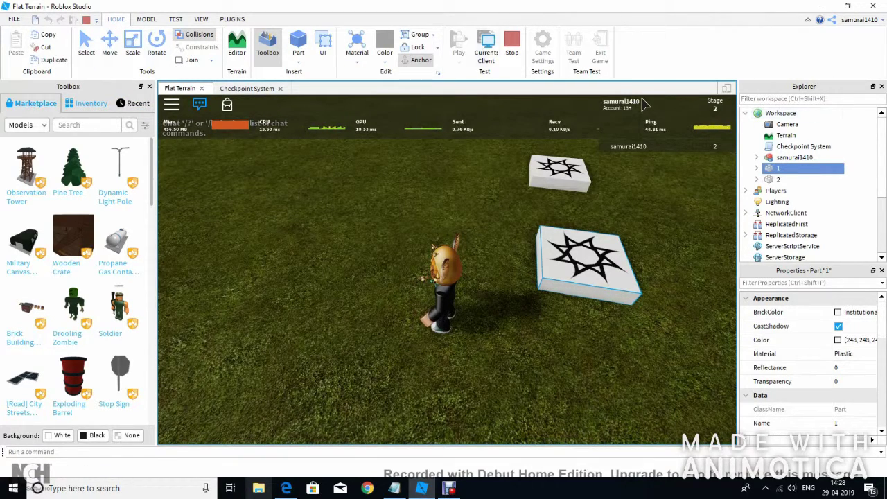
left_click(512, 43)
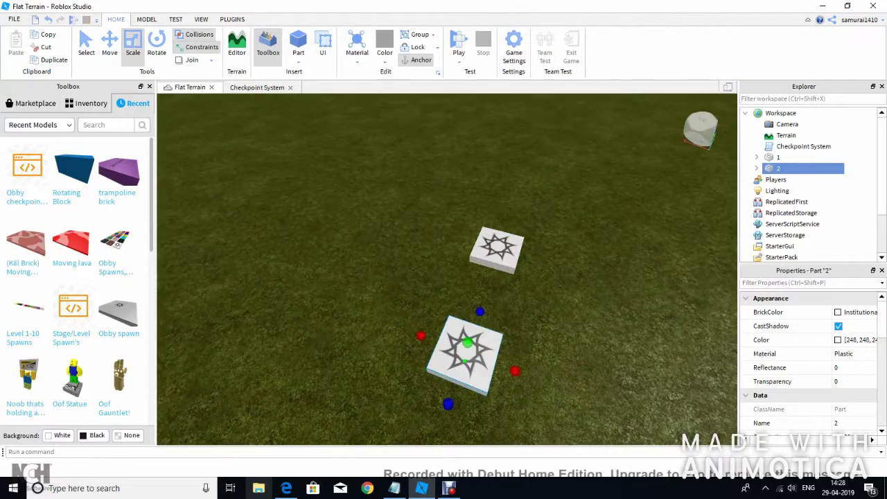
Open the script inside checkpoint part 2 to examine its touch-handling code.
right_click_drag(447, 270, 582, 273)
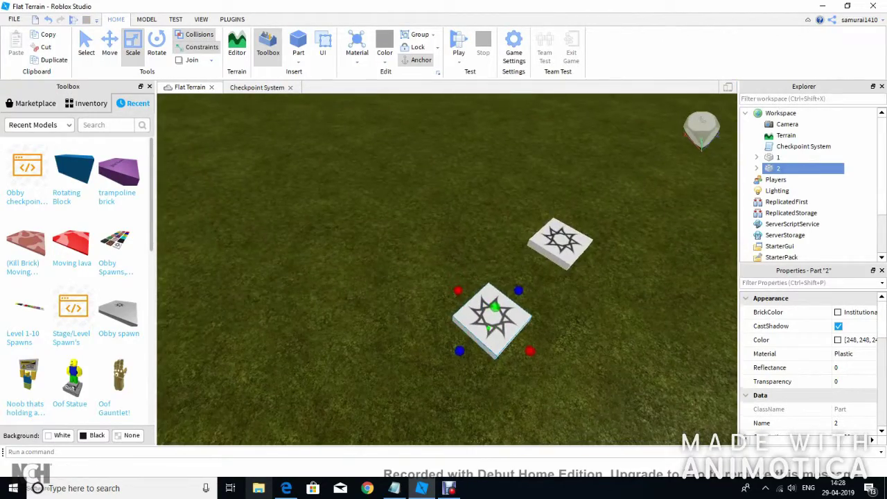
right_click_drag(492, 277, 565, 277)
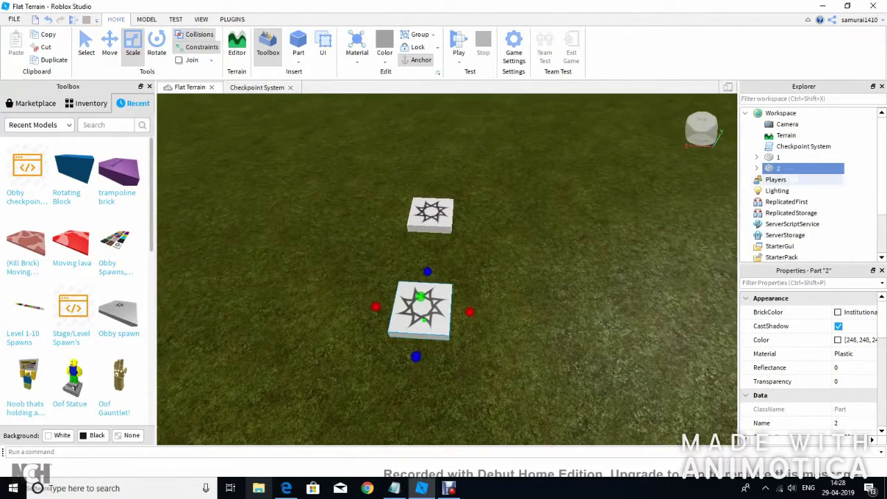
left_click(756, 168)
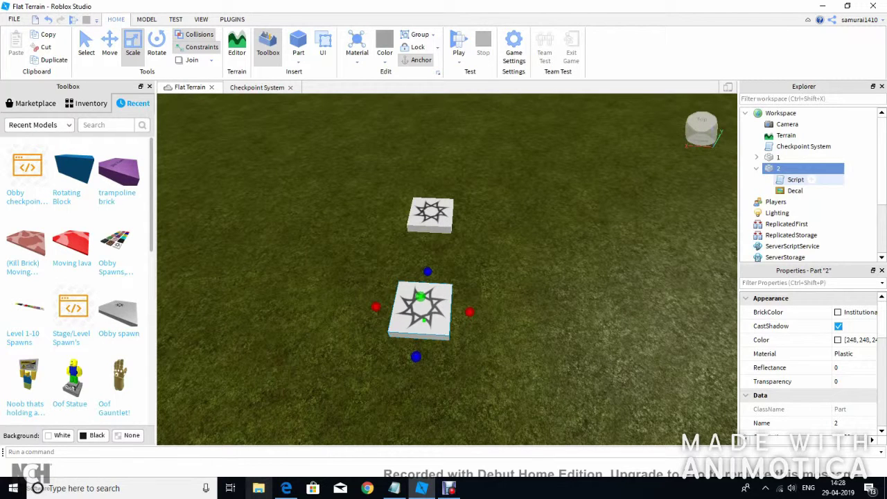
left_click(796, 180)
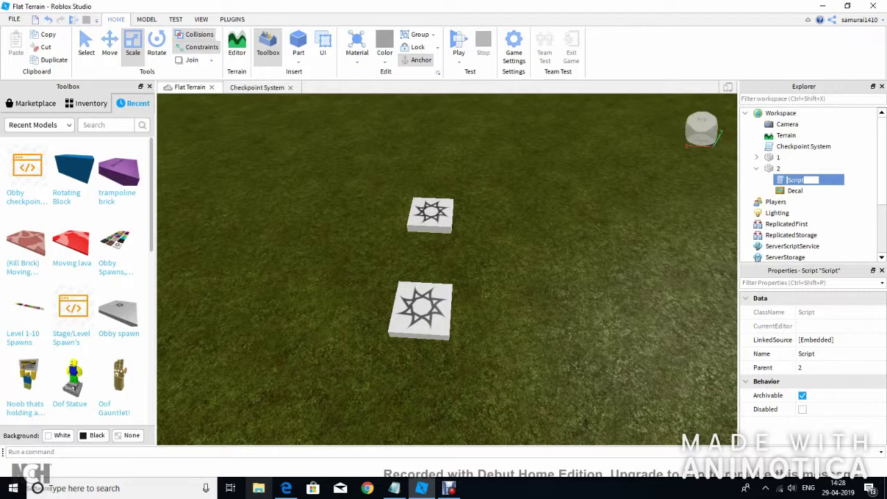
double_click(795, 180)
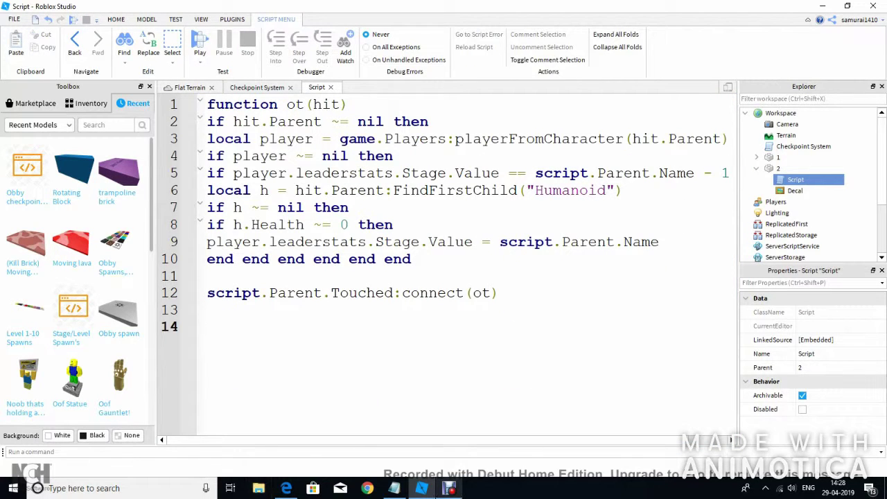
Switch to the "roblox obby codes" file in Notepad and copy the code block from "local spawn = script.Parent" to its closing "end)".
left_click(393, 487)
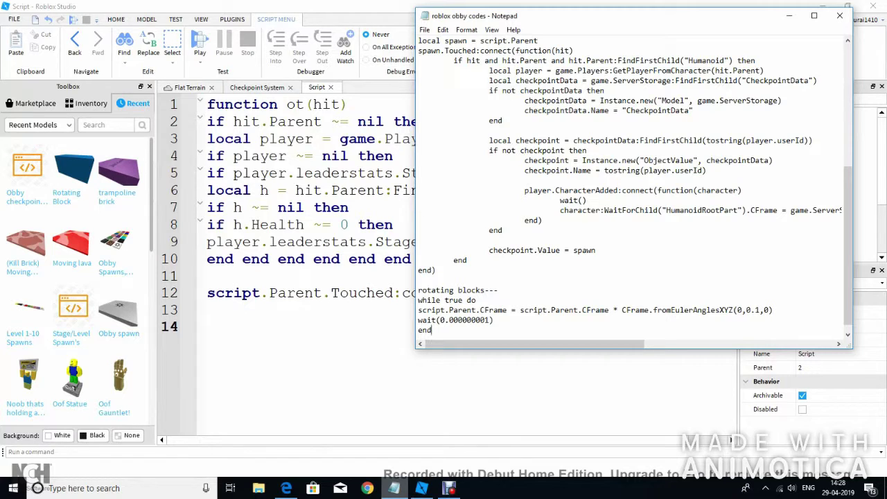
scroll(634, 186, "up", 7)
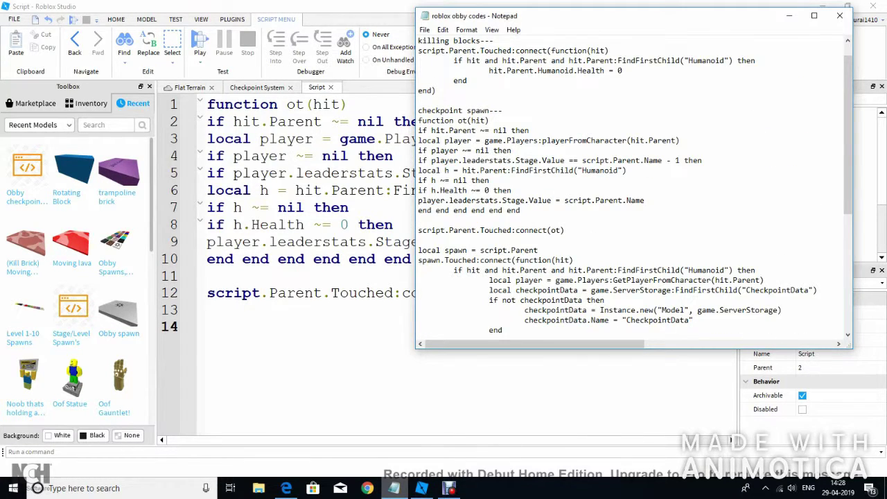
scroll(634, 186, "down", 1)
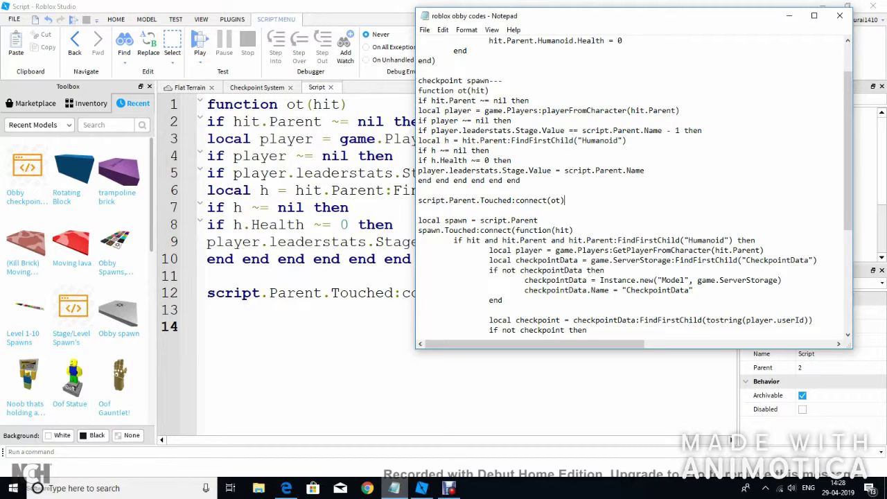
key("shift+Down")
key("shift+Down")
key("shift+Down")
key("shift+Down")
key("shift+Down")
key("shift+Down")
key("shift+Down")
key("shift+Down")
key("shift+Down")
key("shift+Down")
key("shift+Down")
key("shift+Down")
key("shift+Down")
key("shift+Down")
key("shift+Down")
key("shift+Down")
key("shift+Down")
key("shift+Down")
key("shift+Down")
key("shift+Down")
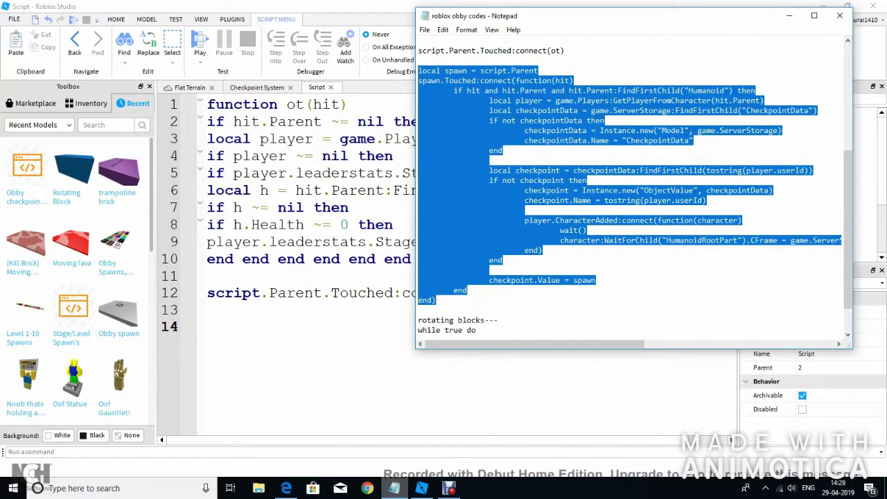
Return to Roblox Studio and paste the copied spawn code at line 14 of the script in checkpoint part 2.
key("alt+Tab")
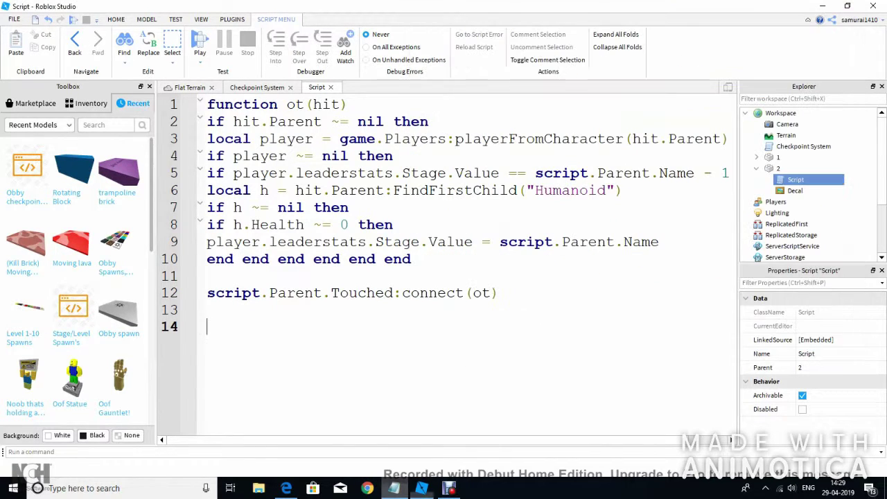
key("ctrl+v")
scroll(444, 263, "up", 4)
Start a play test, walking the character onto the second checkpoint, and find part 2 in the Workspace.
left_click(200, 42)
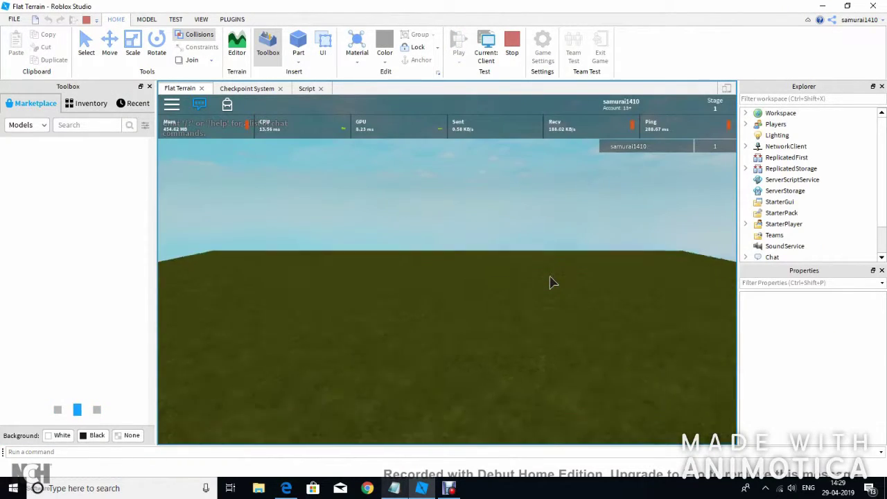
key("w")
key("space")
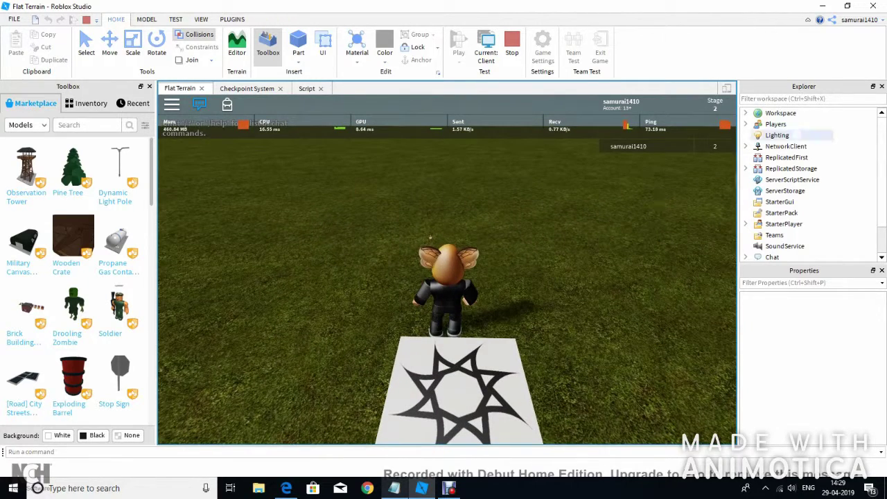
left_click(745, 113)
left_click(777, 179)
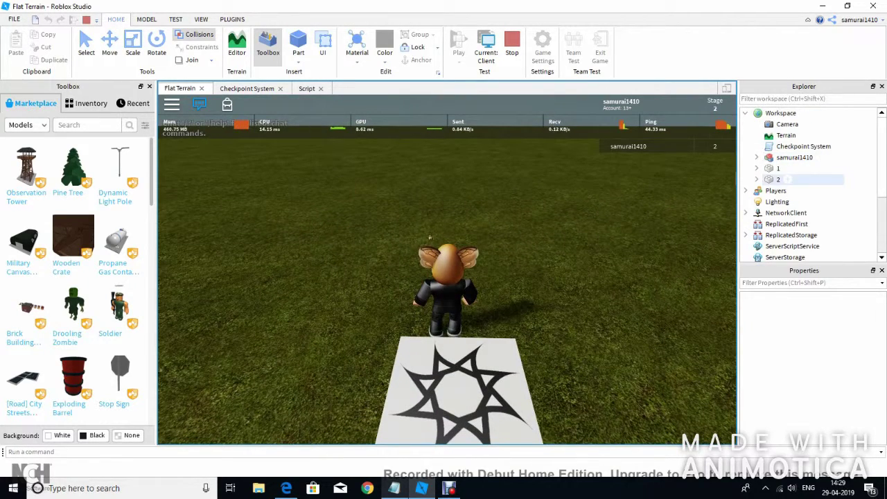
Reset the character to test its respawn location, and briefly highlight checkpoint part 1 for comparison.
left_click(163, 105)
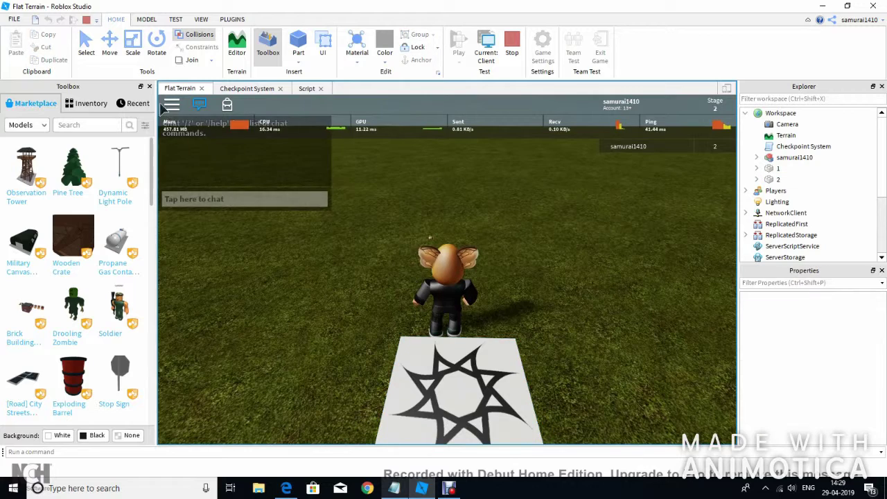
left_click(171, 107)
left_click(348, 423)
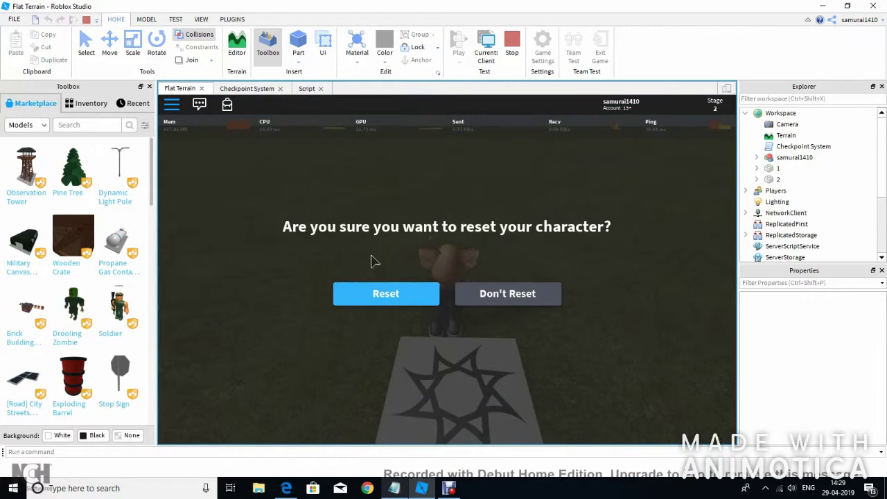
left_click(385, 296)
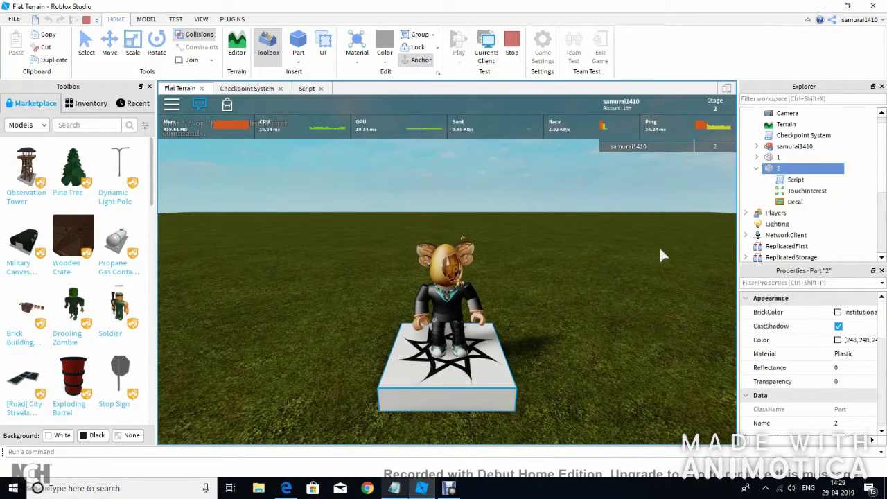
right_click_drag(659, 247, 632, 234)
left_click(794, 157)
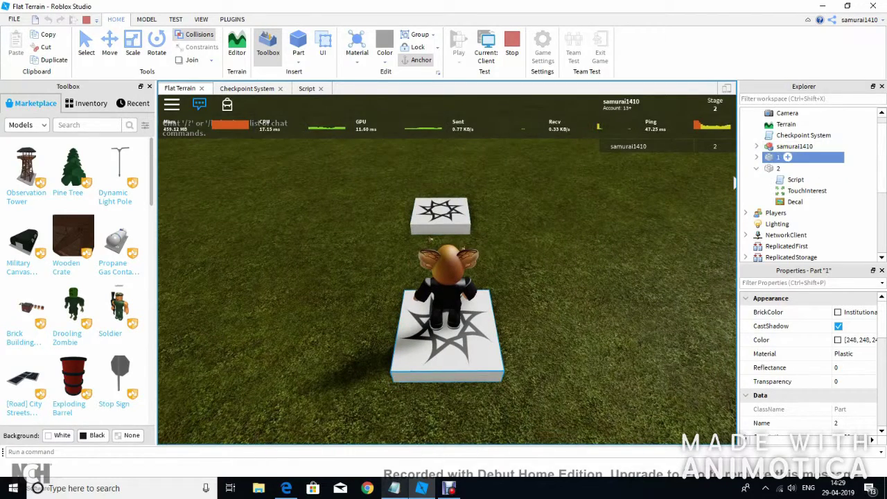
left_click(794, 157, "ctrl")
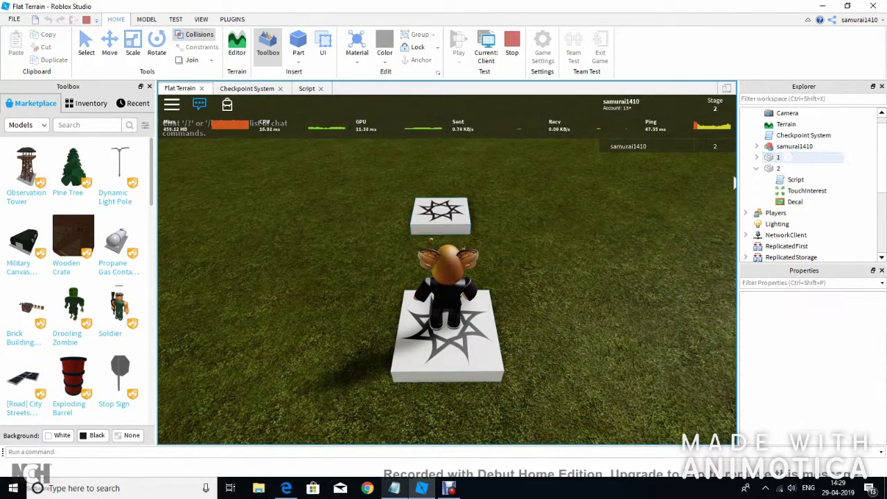
Reset the character again and highlight checkpoint part 2 to check where it respawns.
left_click(171, 105)
key("r")
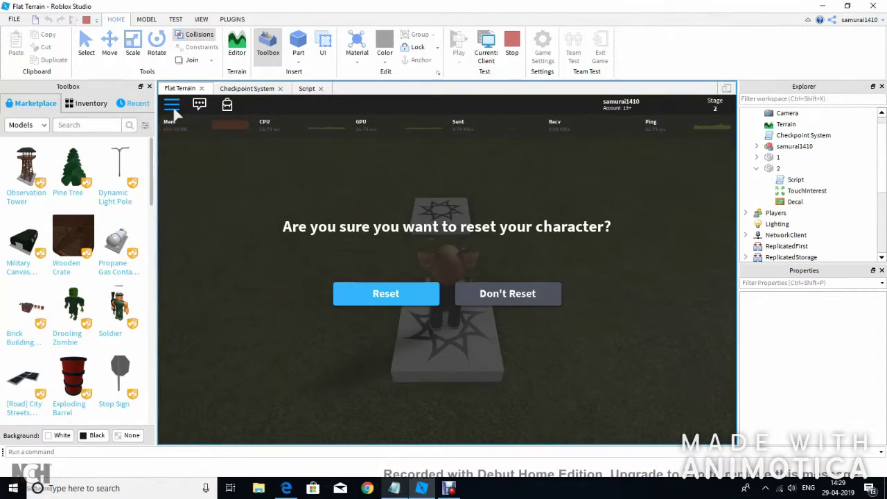
key("Return")
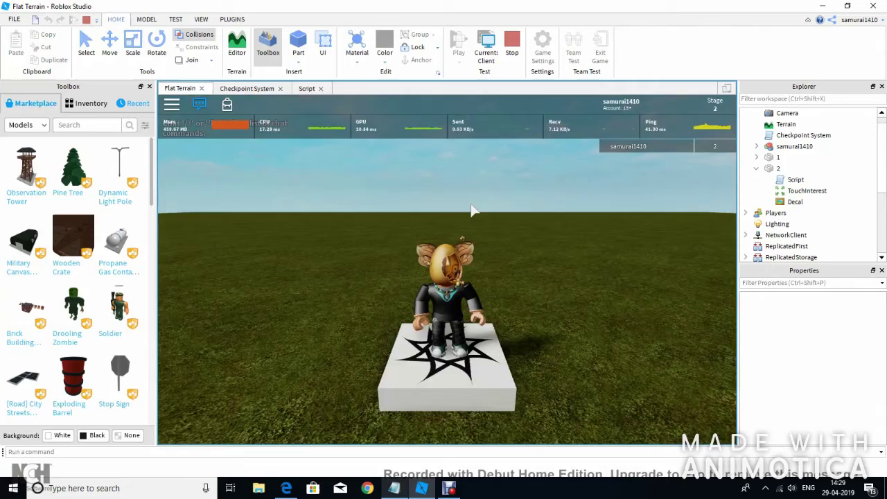
right_click_drag(471, 210, 472, 209)
left_click(777, 168)
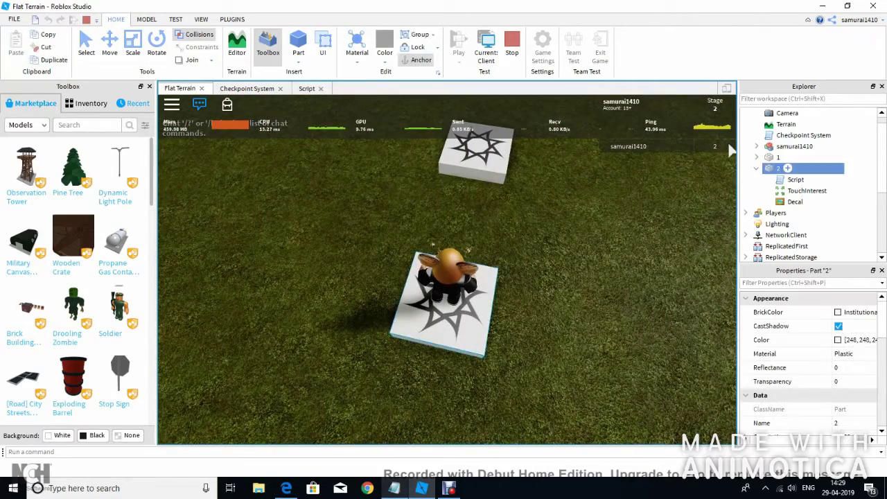
right_click_drag(636, 222, 636, 221)
Walk the character back and forth over the checkpoint parts to check the Stage value, and stop the play test.
key("w")
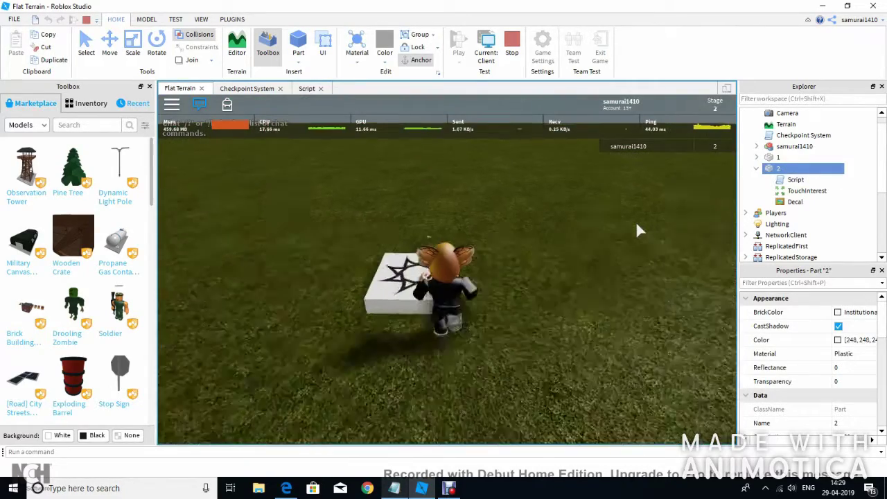
key("a")
key("s")
key("d")
key("w")
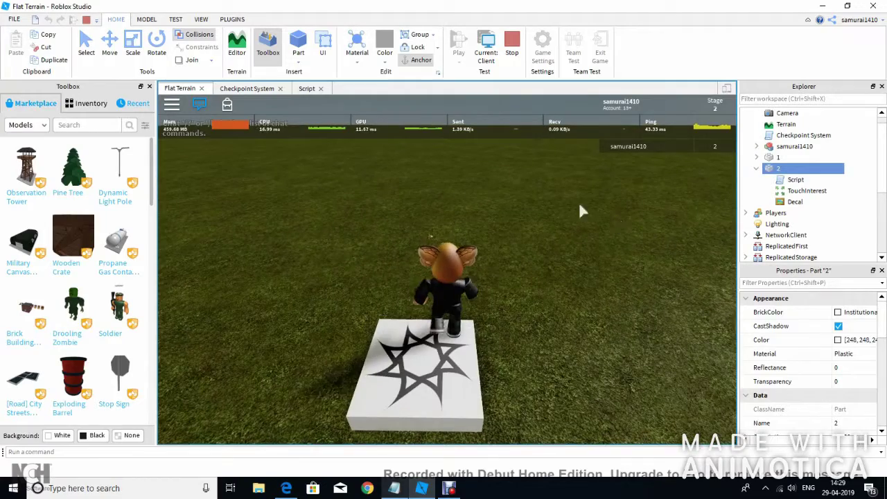
left_click(557, 198)
right_click_drag(452, 269, 462, 270)
key("a")
key("s")
key("d")
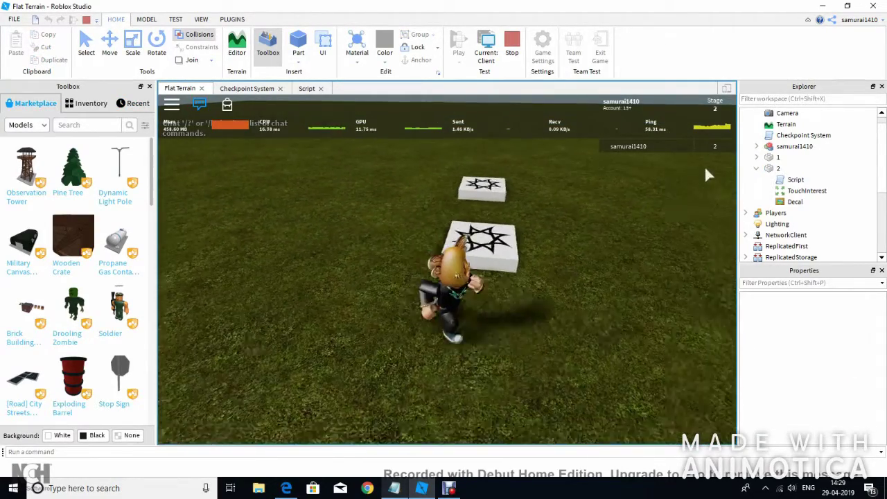
key("w")
right_click_drag(476, 206, 476, 206)
key("a")
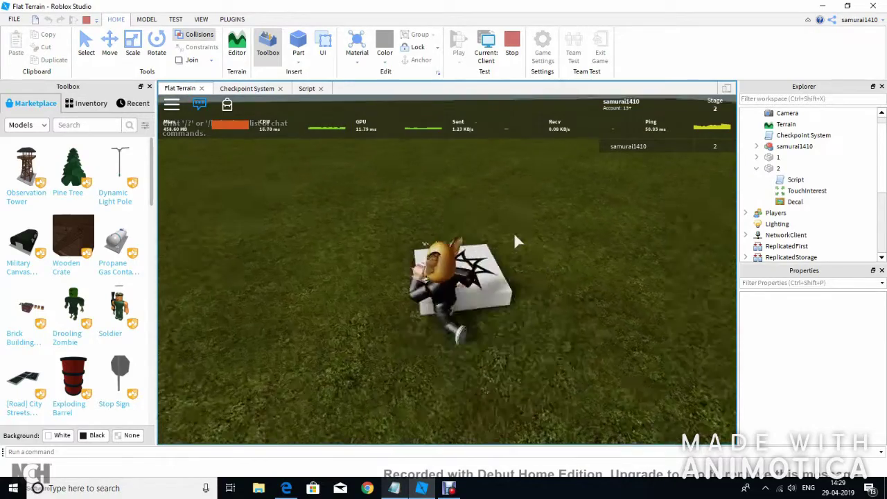
key("shift+F5")
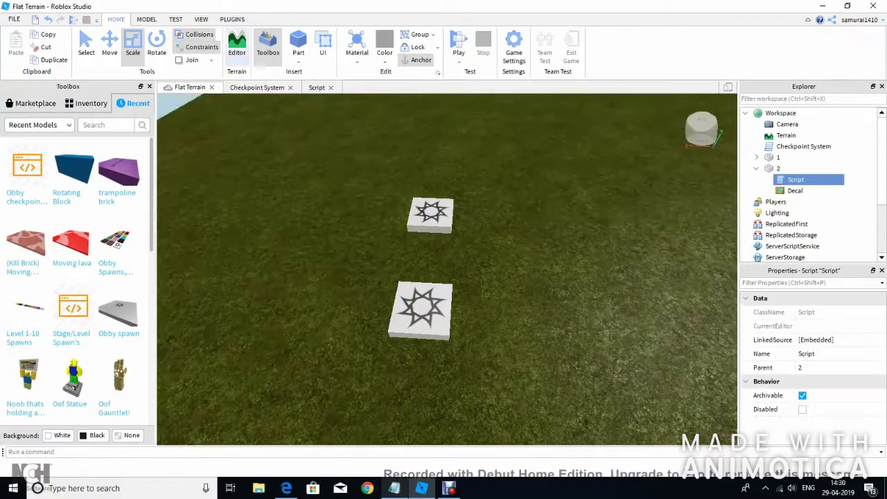
Rename checkpoint part 2 in the Workspace to "second".
key("d")
mouse_move(446, 269)
right_mouse_down()
mouse_move(388, 269)
mouse_move(443, 263)
right_mouse_up()
key("a")
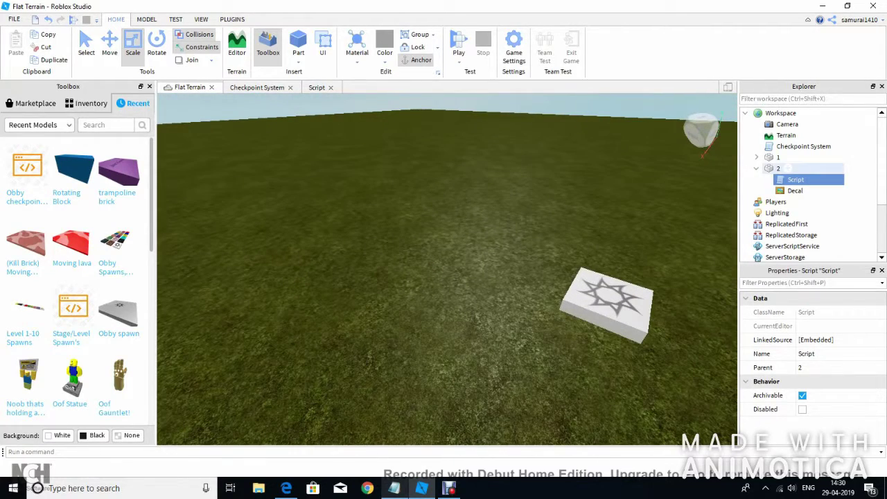
left_click(787, 168)
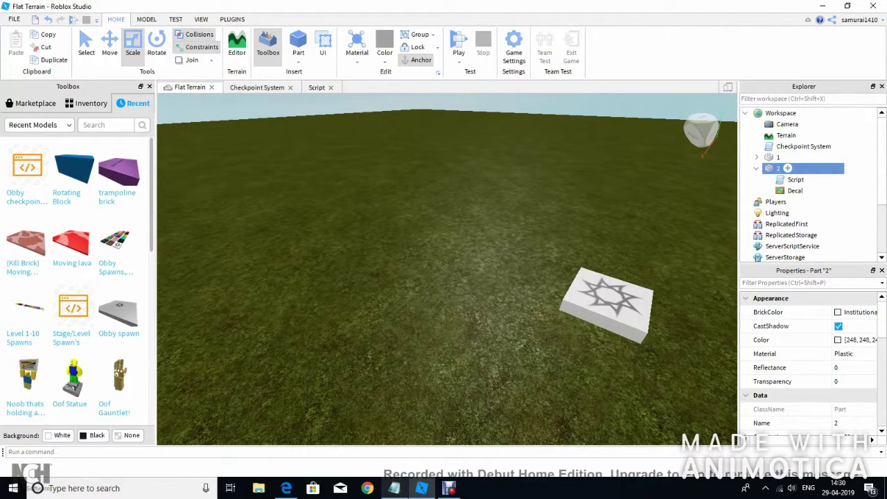
right_click_drag(447, 268, 499, 340)
key("s")
right_click_drag(430, 275, 346, 277)
key("s")
key("w")
key("Escape")
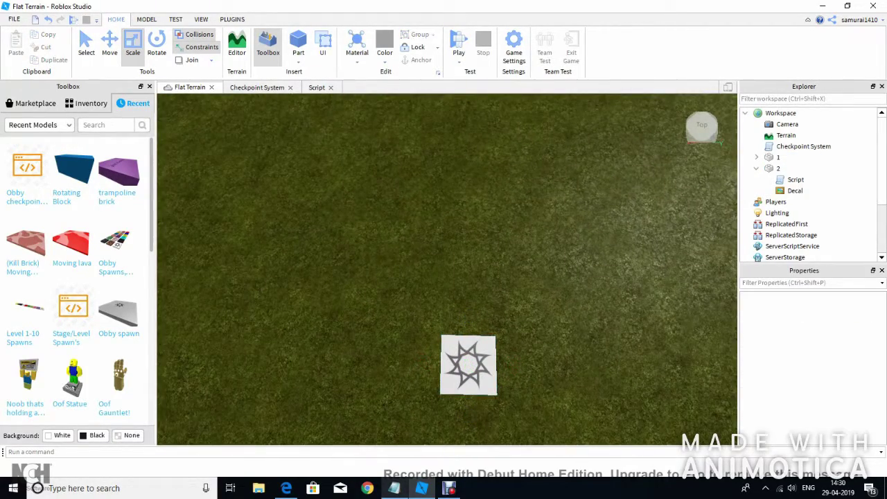
right_click_drag(446, 269, 374, 253)
key("w")
key("w")
right_click_drag(444, 270, 526, 267)
key("s")
left_click(777, 168)
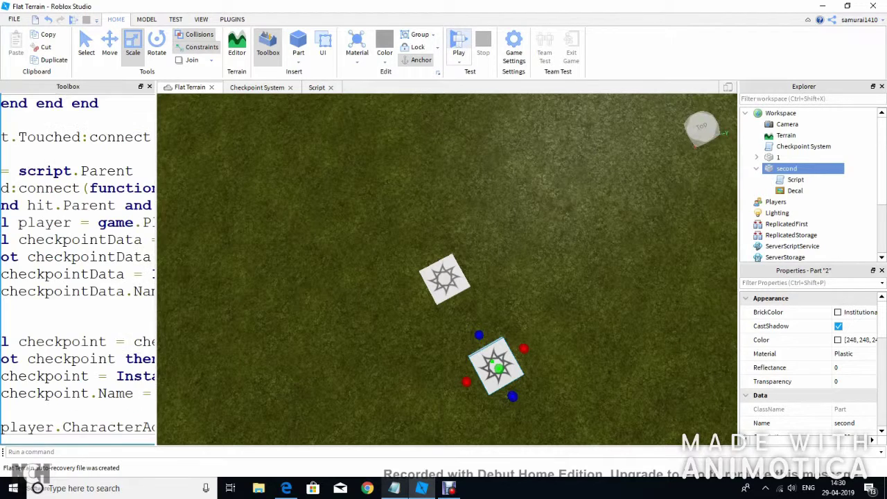
Play-test the renamed checkpoint by walking the character repeatedly across both parts to check the Stage value.
left_click(458, 48)
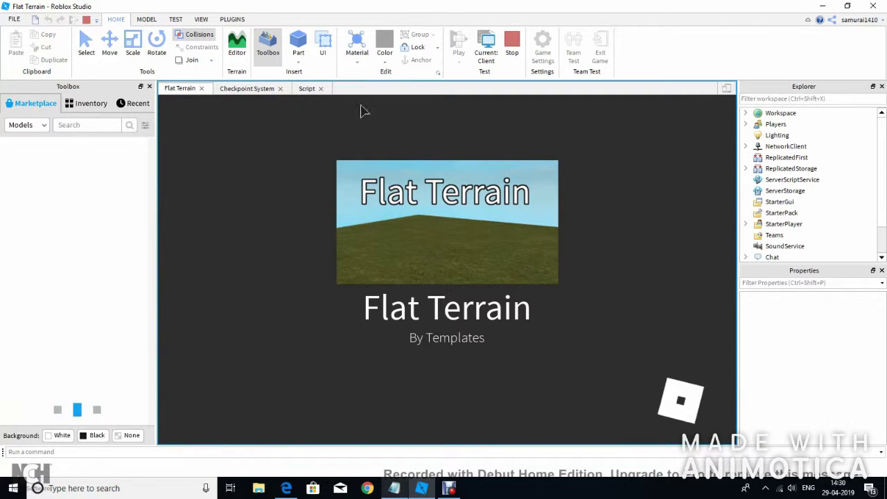
key("w")
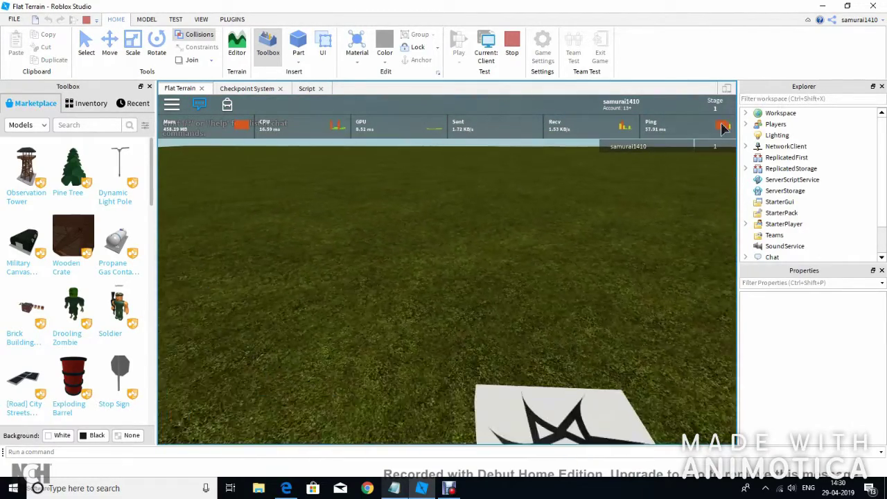
key("s")
key("d")
key("w")
key("a")
key("s")
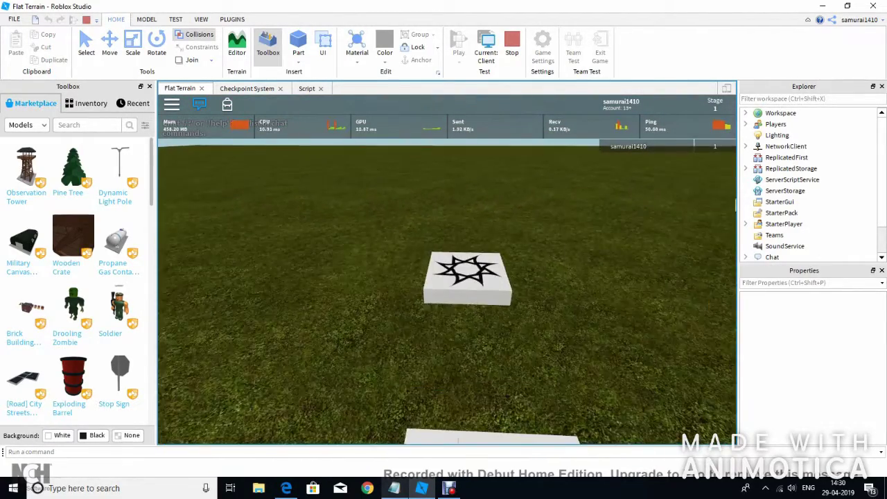
key("w")
right_click_drag(657, 235, 657, 236)
key("w")
scroll(723, 143, "down", 3)
key("s")
key("w")
key("s")
key("w")
key("a")
key("d")
key("s")
key("w")
key("a")
key("d")
key("w")
key("a")
key("s")
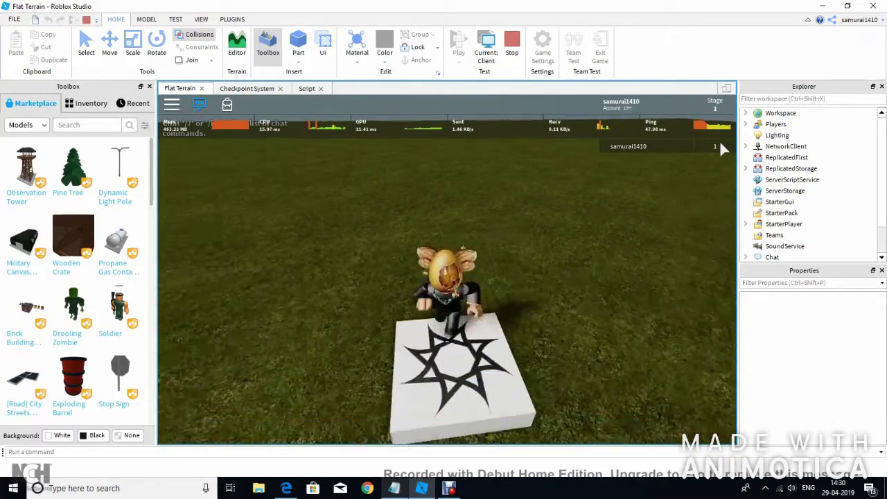
key("a")
key("w")
key("d")
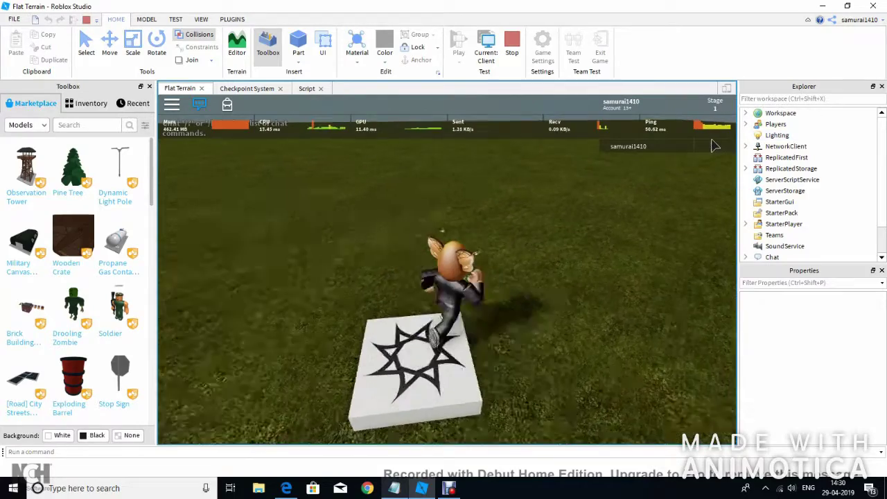
key("w")
key("s")
Expand the Workspace and highlight the "second" part and part 1 in turn to identify each checkpoint.
left_click(781, 112)
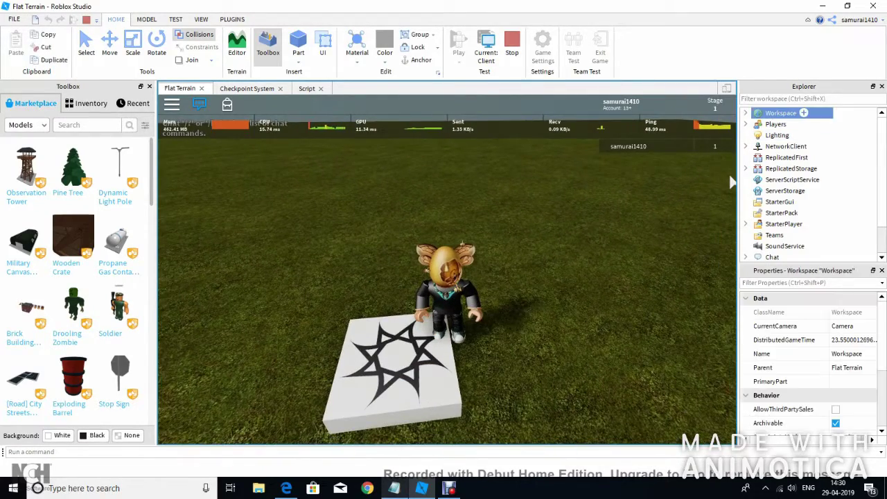
left_click(745, 113)
left_click(786, 179)
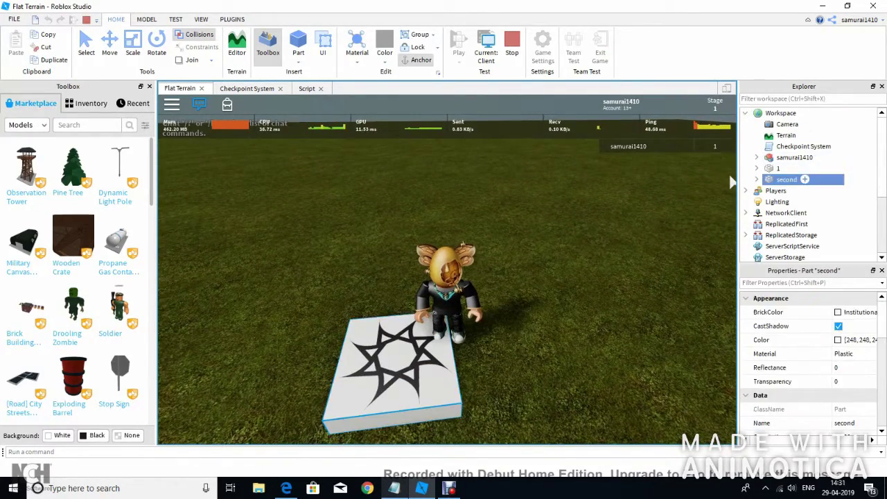
right_click_drag(650, 221, 704, 206)
left_click(793, 169)
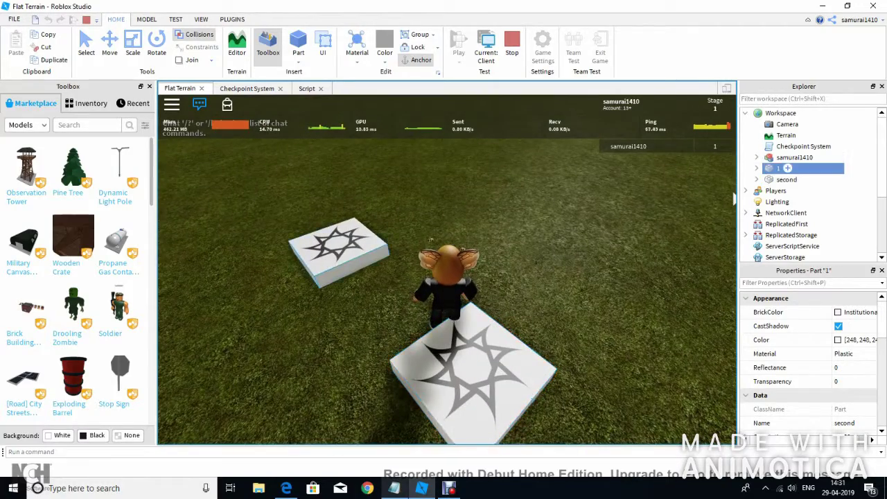
Walk the character around the checkpoint once more to check its stage progress, and stop the play test.
right_click_drag(610, 215, 632, 215)
key("a")
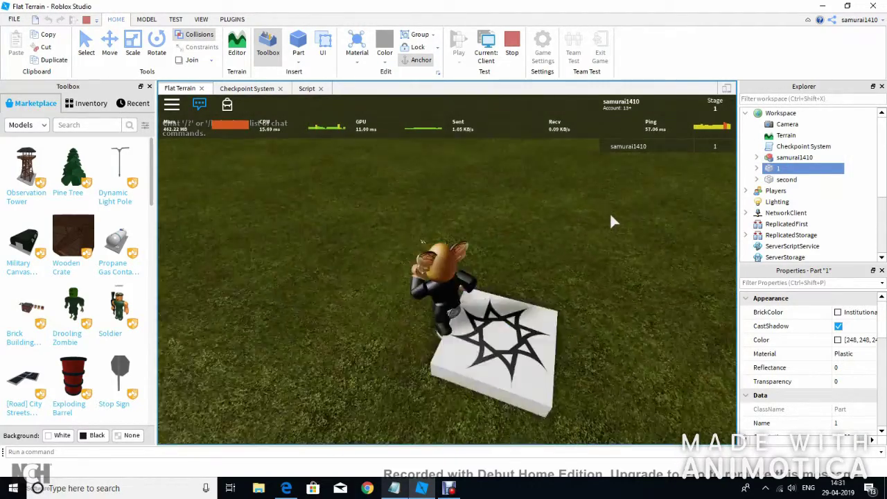
key("s")
key("d")
left_click(511, 45)
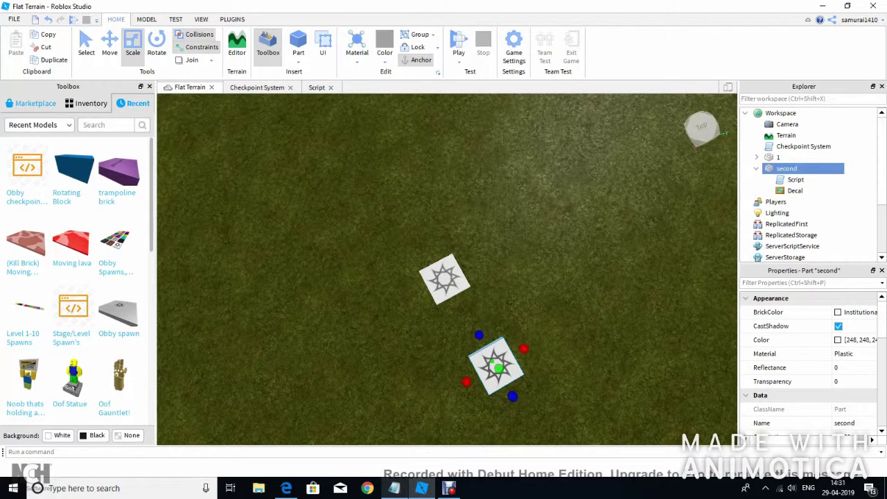
left_click(87, 103)
left_click(133, 103)
left_click_drag(73, 170, 340, 234)
right_click_drag(388, 277, 526, 208)
scroll(447, 269, "up", 6)
key("Delete")
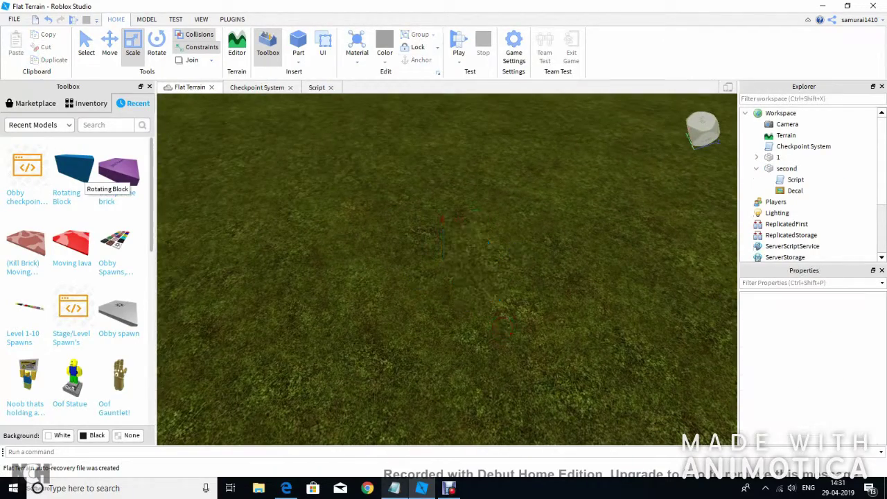
left_click(90, 103)
Insert a new part near the checkpoints and scale it into a tall, long wall-shaped block.
right_click_drag(388, 263, 471, 277)
right_click_drag(415, 277, 530, 246)
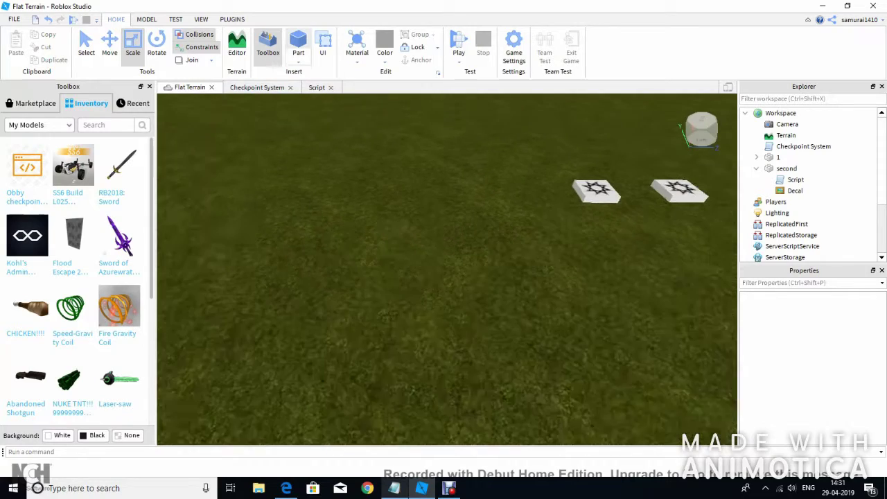
left_click(298, 43)
left_click_drag(450, 253, 450, 196)
left_click_drag(474, 241, 728, 248)
right_click_drag(665, 256, 762, 239)
right_click_drag(447, 270, 713, 298)
scroll(446, 270, "down", 4)
Switch to the "roblox obby codes" Notepad file, copy the rotating blocks code from "while true do" to "end", and return to Roblox Studio.
left_click(394, 488)
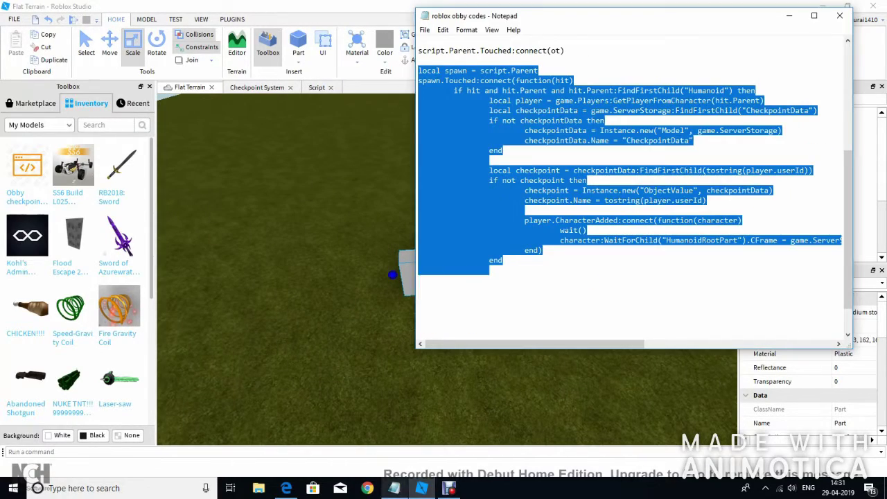
left_click(438, 300)
scroll(438, 300, "down", 2)
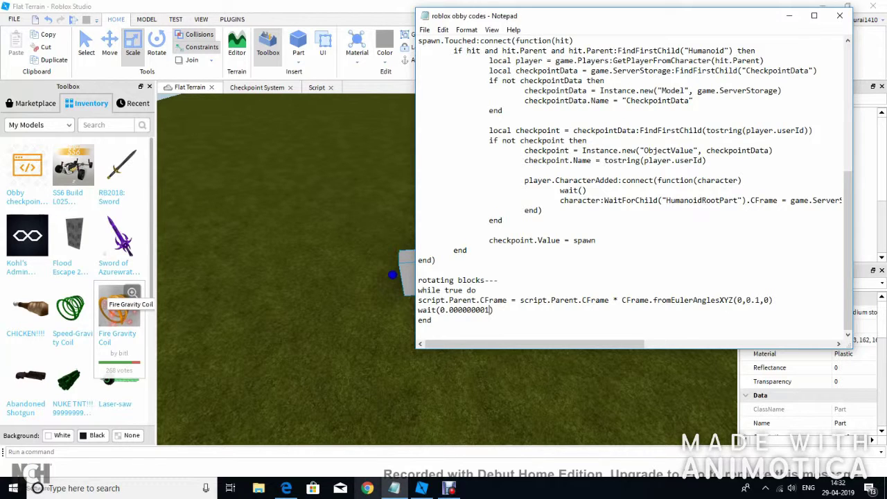
left_click_drag(431, 320, 418, 290)
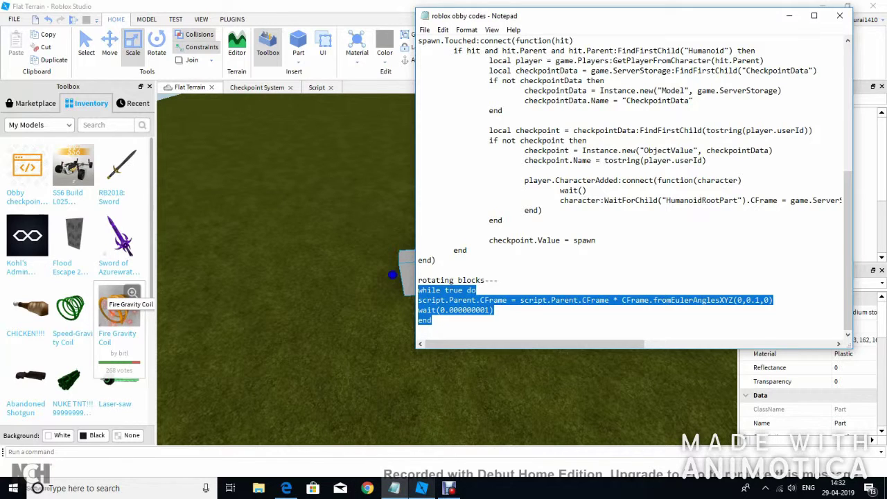
left_click(421, 488)
Add a Script to ServerScriptService and replace its default print line with the copied rotating blocks code.
mouse_move(795, 169)
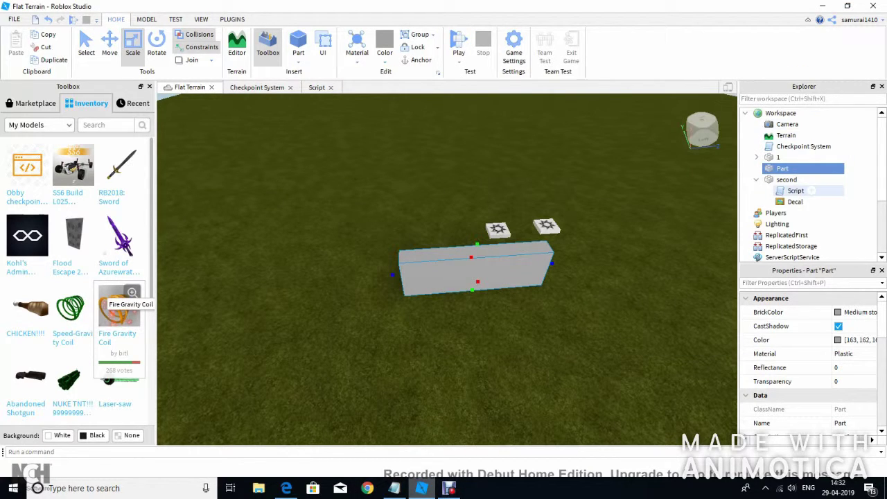
scroll(796, 246, "down", 1)
scroll(796, 236, "down", 1)
left_click(792, 191)
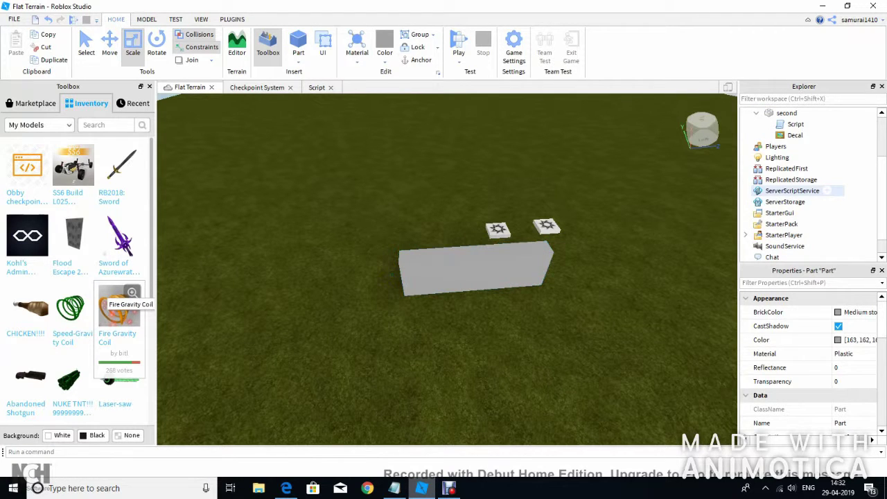
left_click(826, 190)
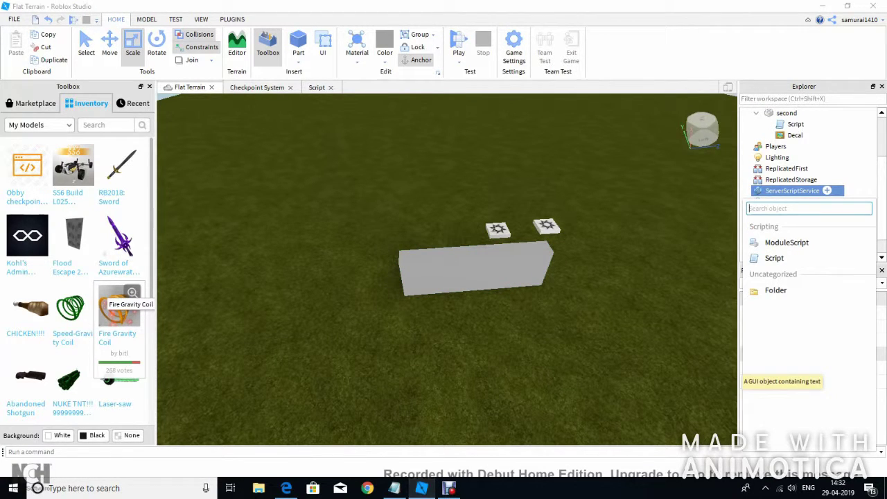
left_click(773, 258)
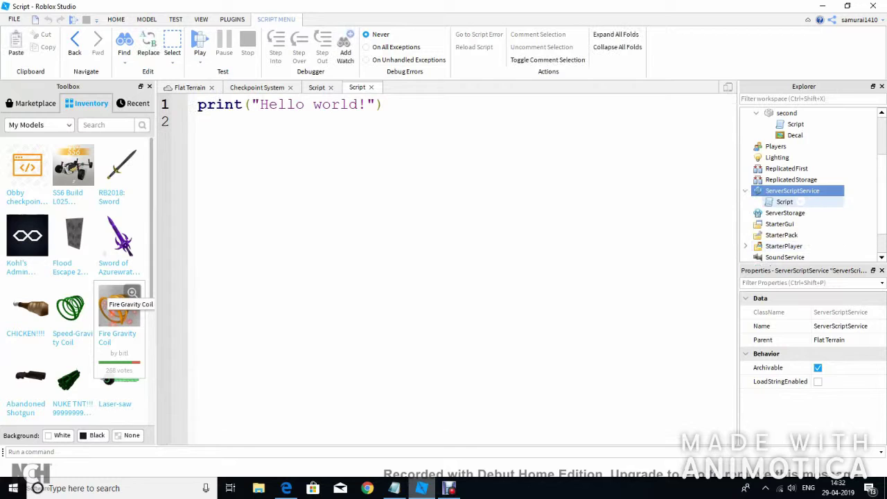
left_click_drag(383, 104, 198, 104)
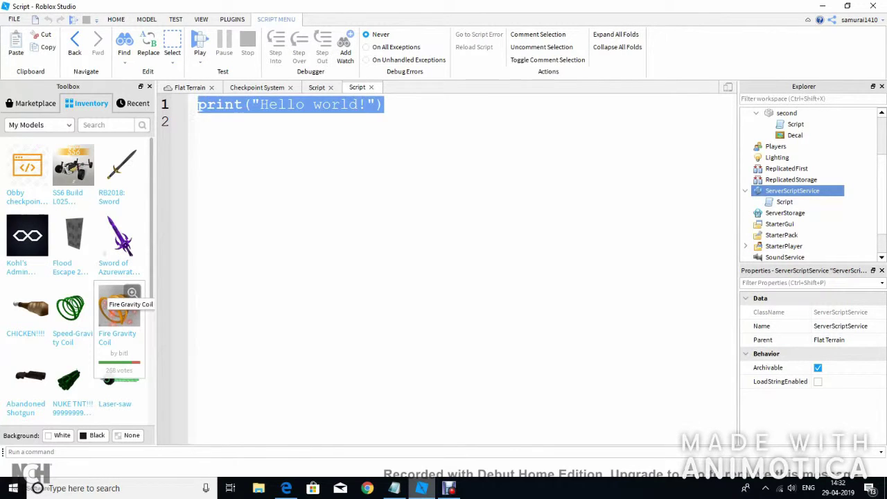
key("ctrl+v")
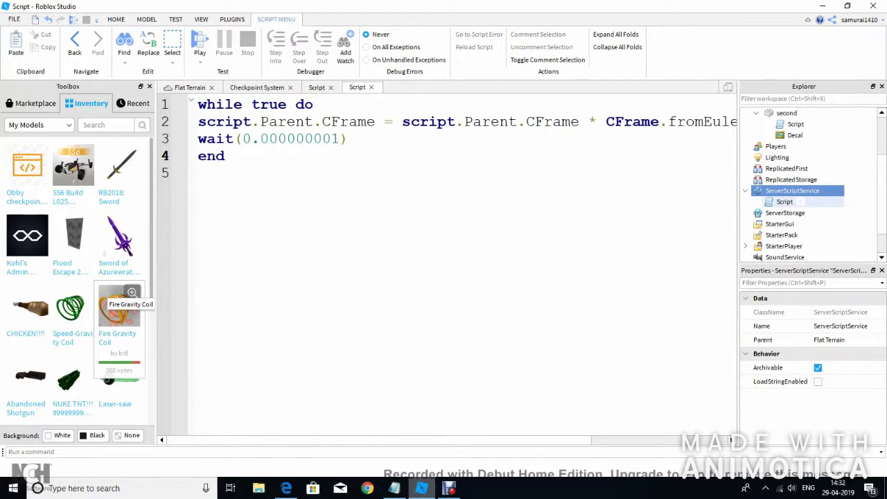
Move the rotation script into the wall-shaped Part, collapse the part entries in the Workspace, and return to the Flat Terrain view.
left_click_drag(797, 201, 797, 169)
left_click(756, 191)
left_click(756, 168)
left_click(190, 87)
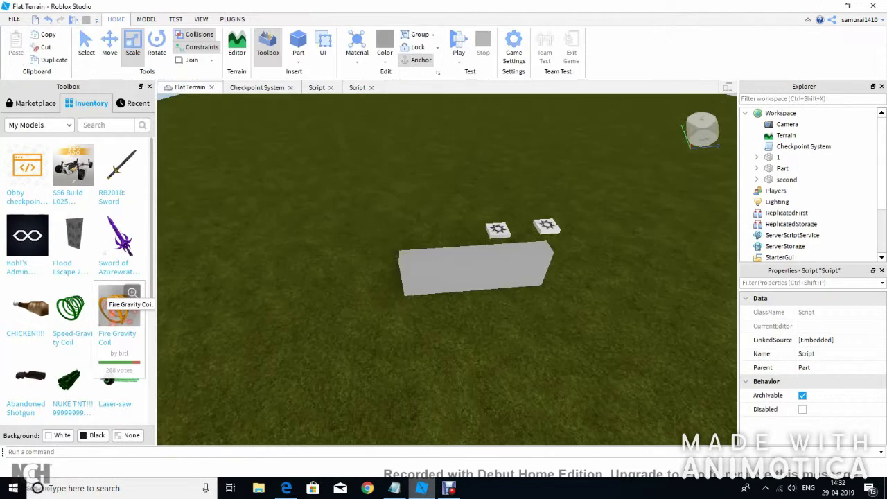
Run the simulation without a character to check the block's rotation, and stop it.
left_click(458, 63)
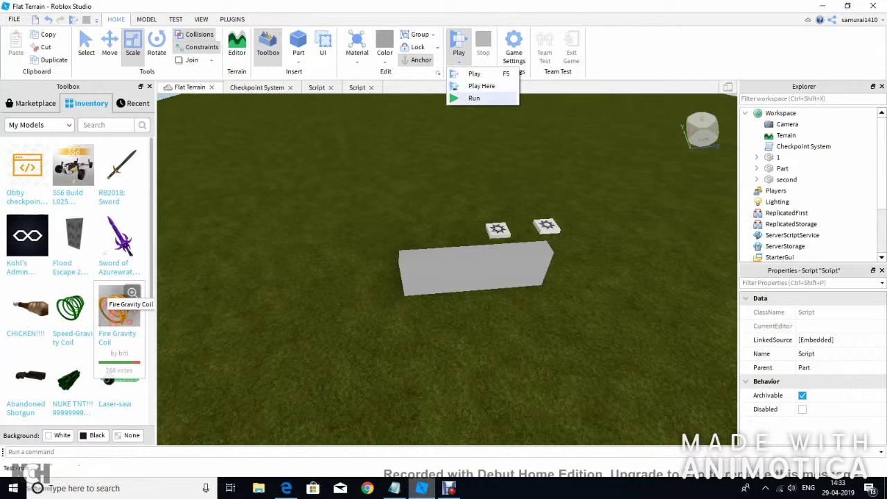
left_click(473, 98)
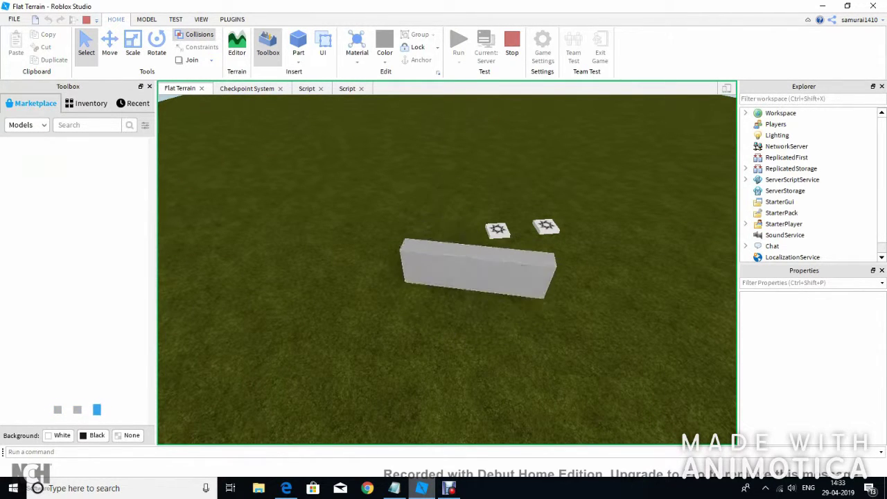
left_click(511, 52)
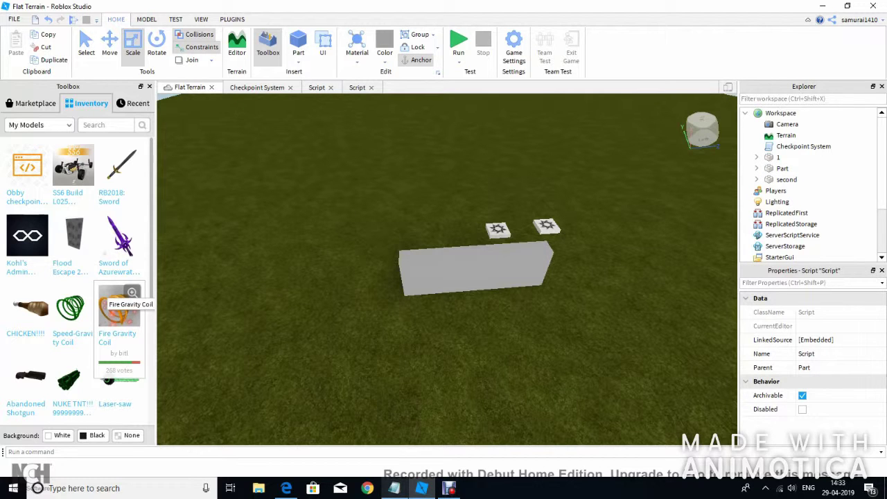
Switch to the Notepad file, copy the five-line killing blocks code, and return to Roblox Studio.
left_click(394, 488)
scroll(630, 187, "up", 8)
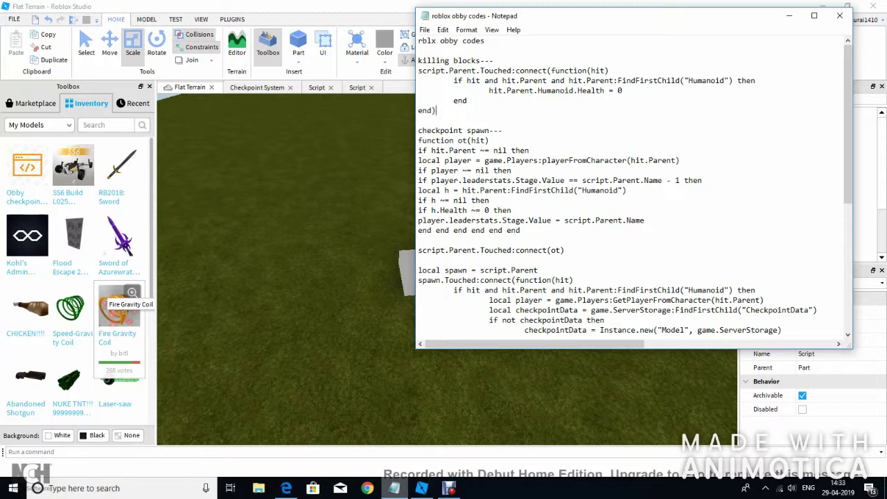
left_click_drag(436, 110, 417, 70)
key("ctrl+c")
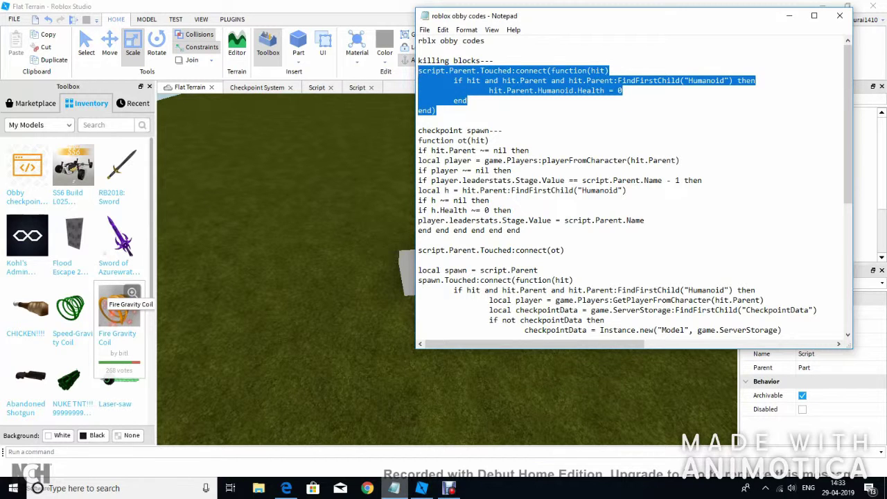
left_click(788, 15)
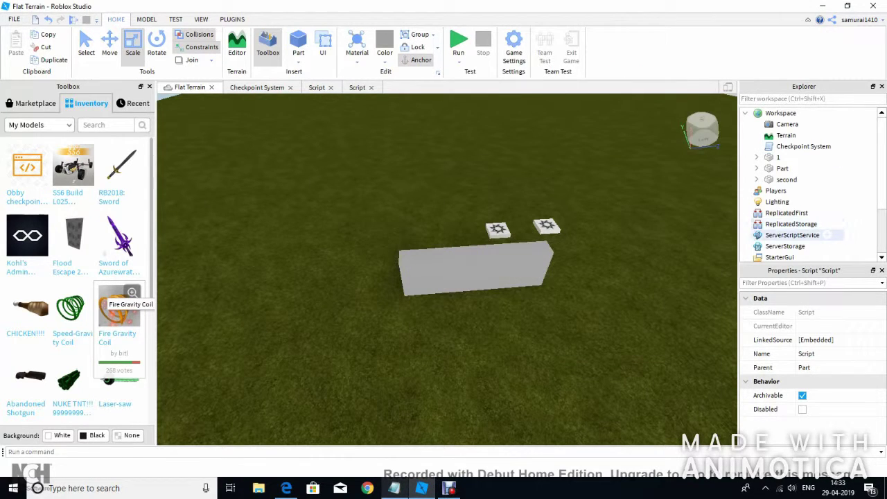
Add another Script to ServerScriptService and replace its default print line with the copied killing blocks code.
left_click(827, 235)
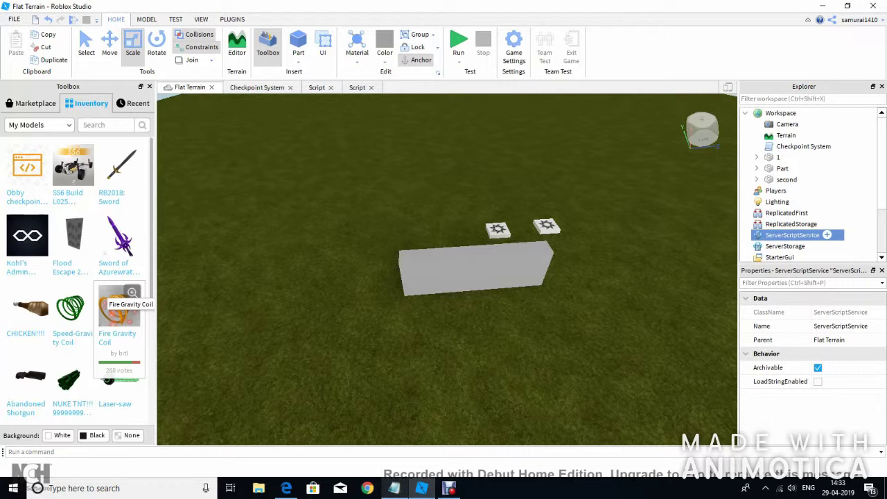
left_click(826, 235)
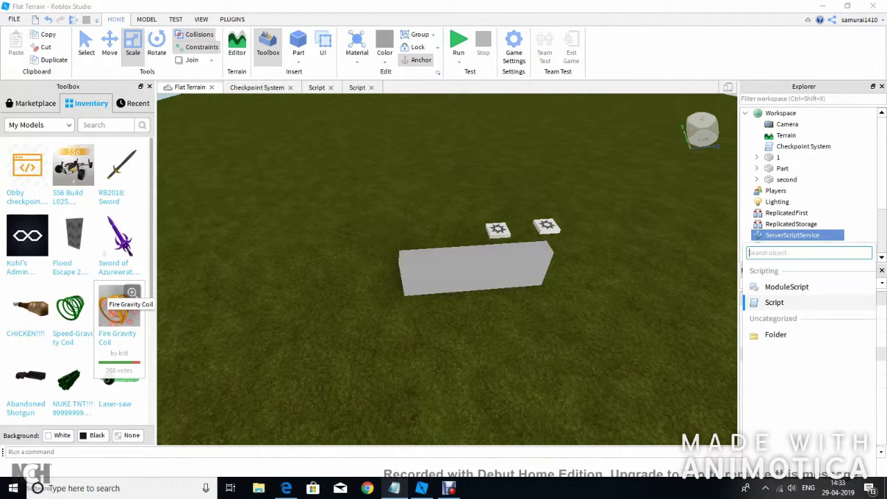
left_click(796, 304)
left_click_drag(388, 105, 198, 122)
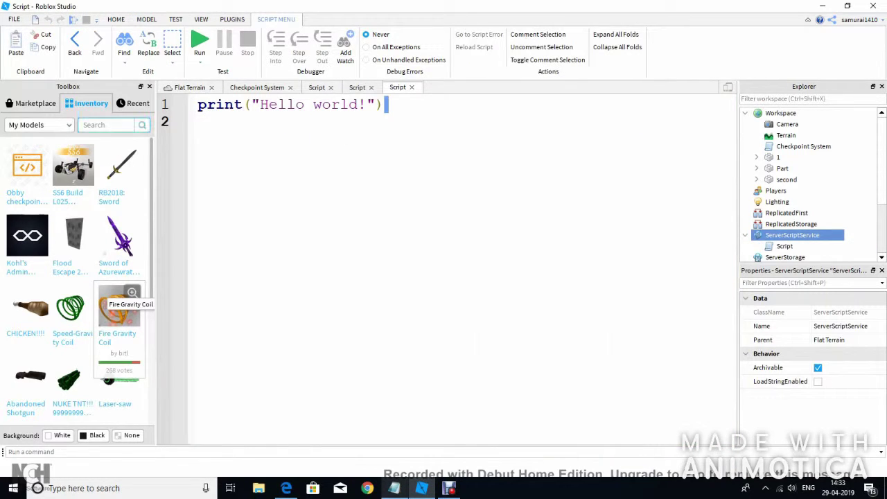
left_click_drag(339, 104, 198, 105)
key("ctrl+z")
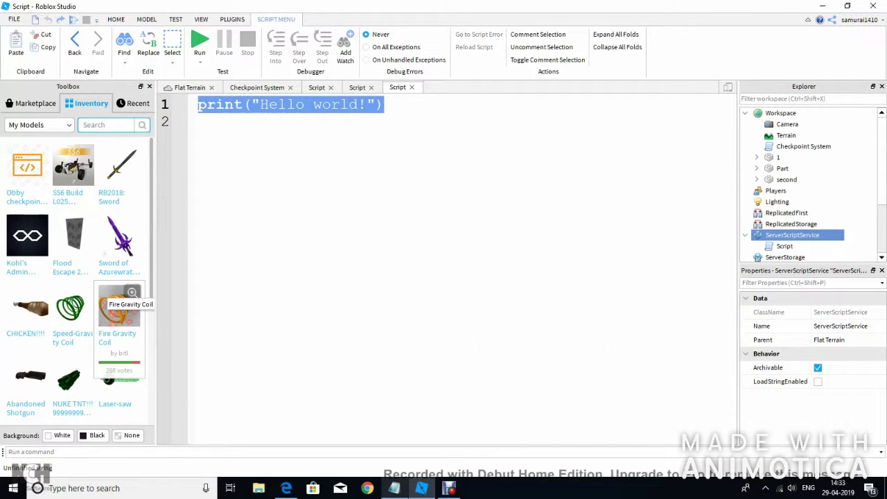
key("ctrl+v")
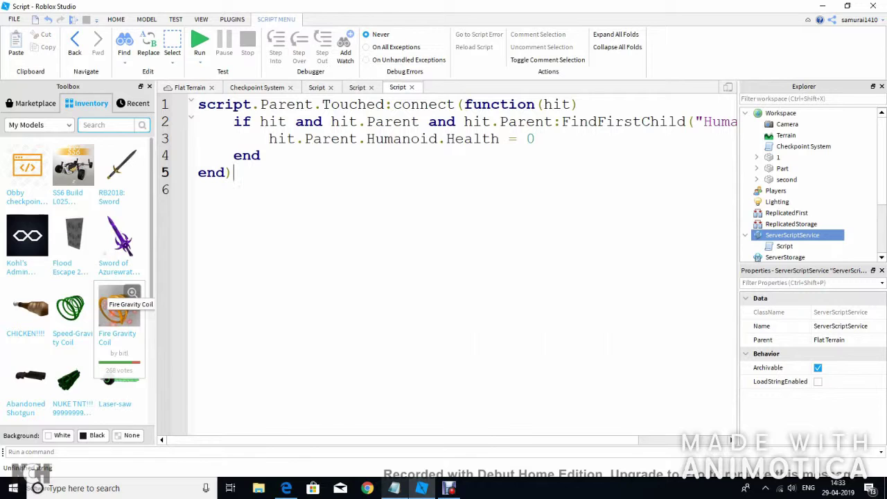
Move the killing script from ServerScriptService into the wall-shaped Part and return to the Flat Terrain view.
left_click(784, 246)
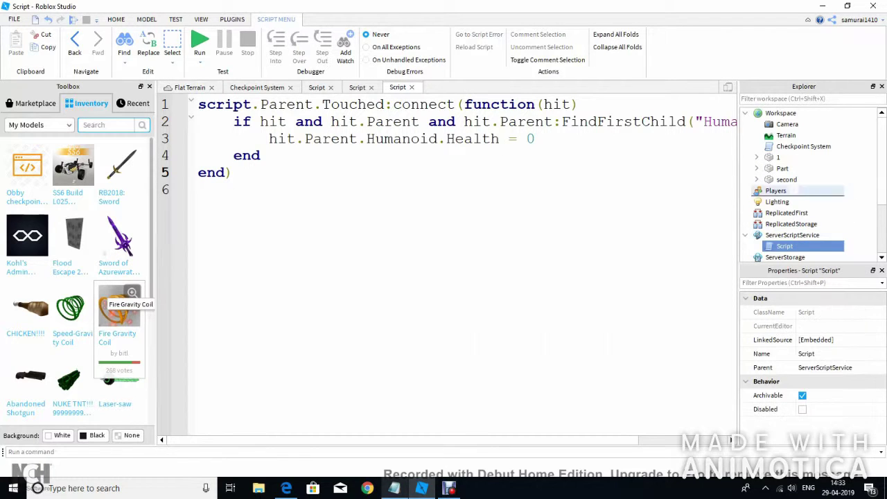
left_click_drag(784, 246, 782, 169)
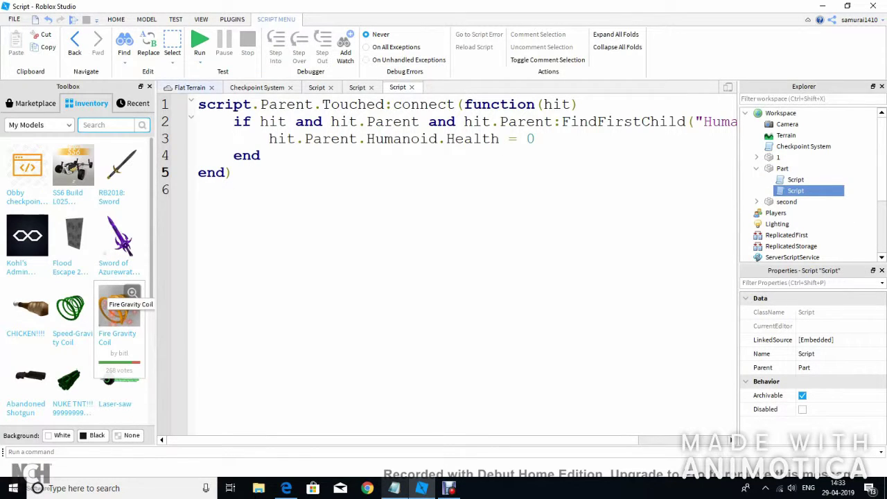
left_click(189, 87)
Play-test the level and walk the character into the rotating block to check the kill script.
left_click(459, 61)
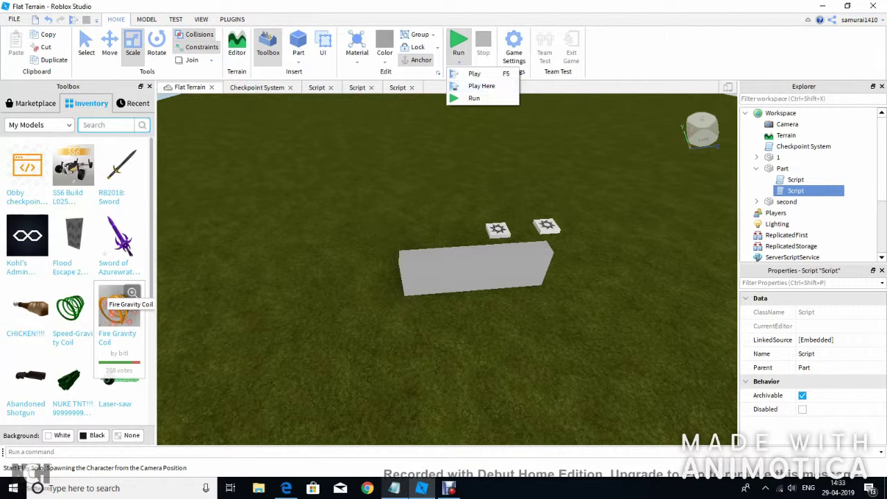
left_click(474, 73)
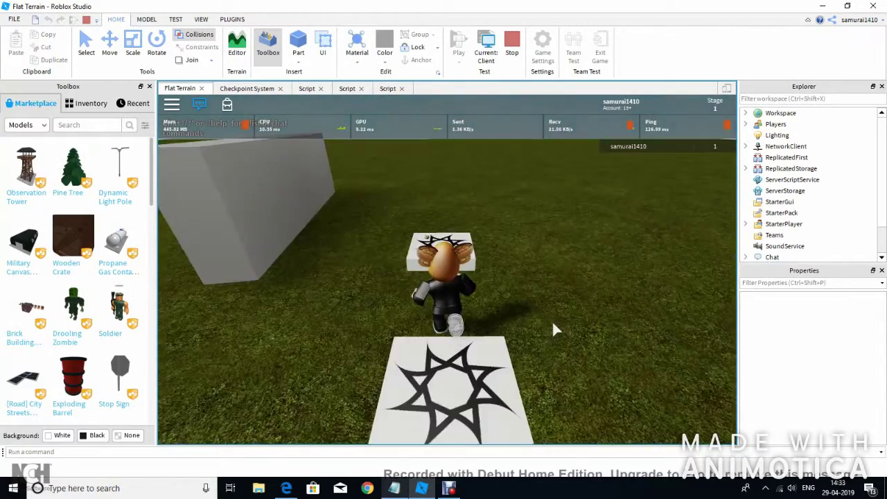
right_click_drag(553, 322, 553, 322)
key("w")
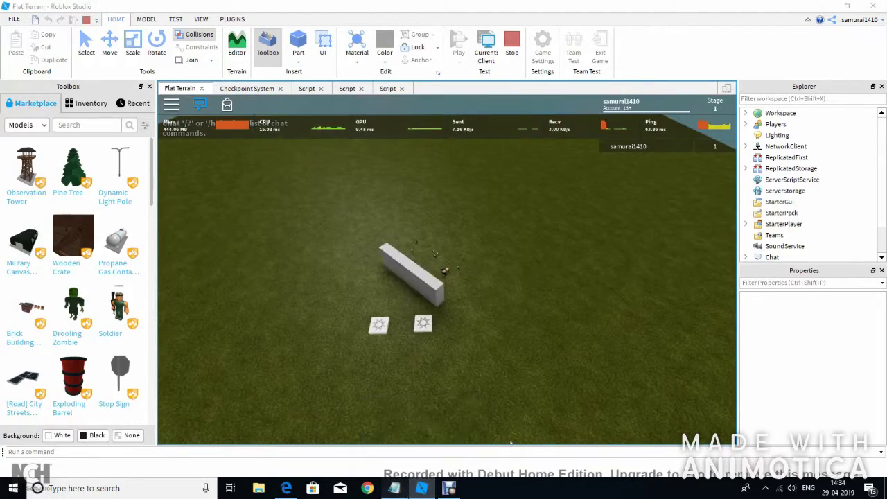
Review the killing blocks, checkpoint spawn and rotating blocks codes in the Notepad file, and return to the running play test.
left_click(393, 487)
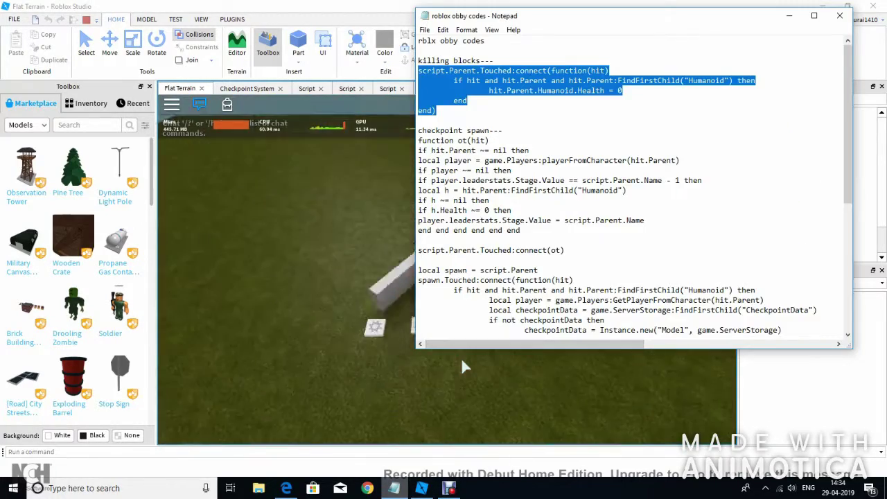
scroll(463, 357, "down", 4)
scroll(462, 361, "down", 2)
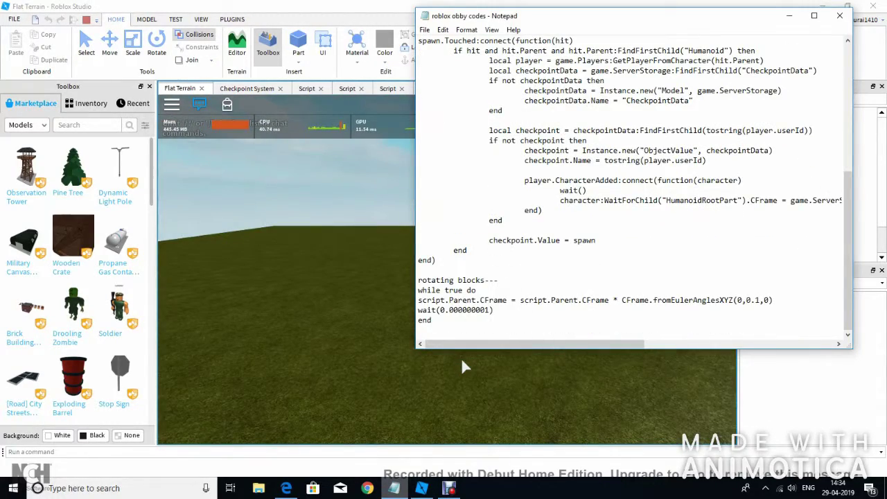
scroll(462, 361, "up", 4)
scroll(460, 357, "up", 4)
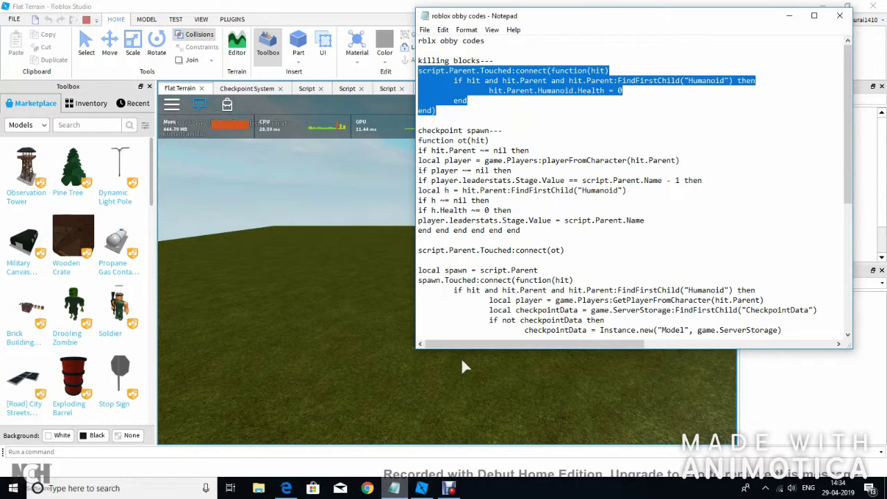
key("Down")
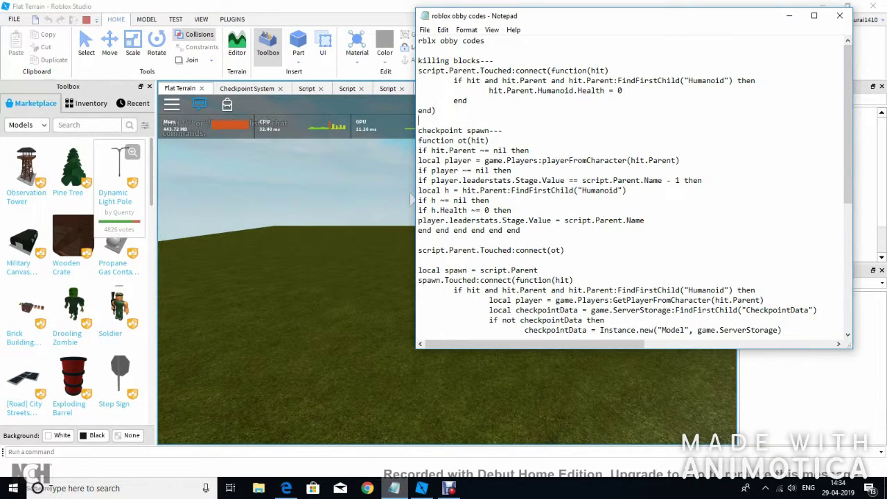
scroll(411, 199, "down", 8)
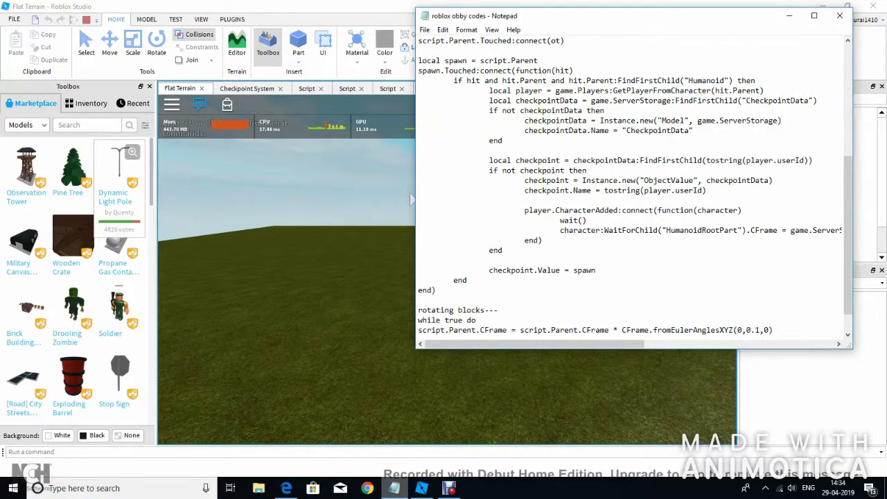
scroll(411, 200, "up", 4)
scroll(411, 199, "up", 4)
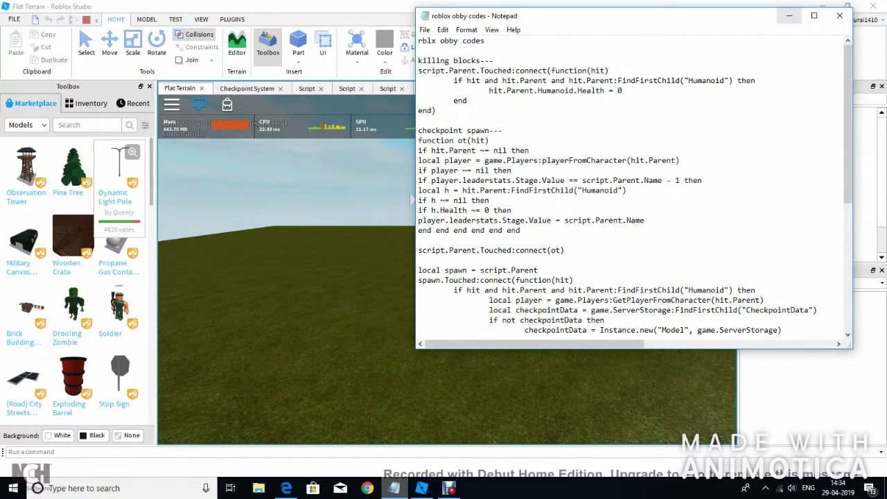
left_click(411, 199)
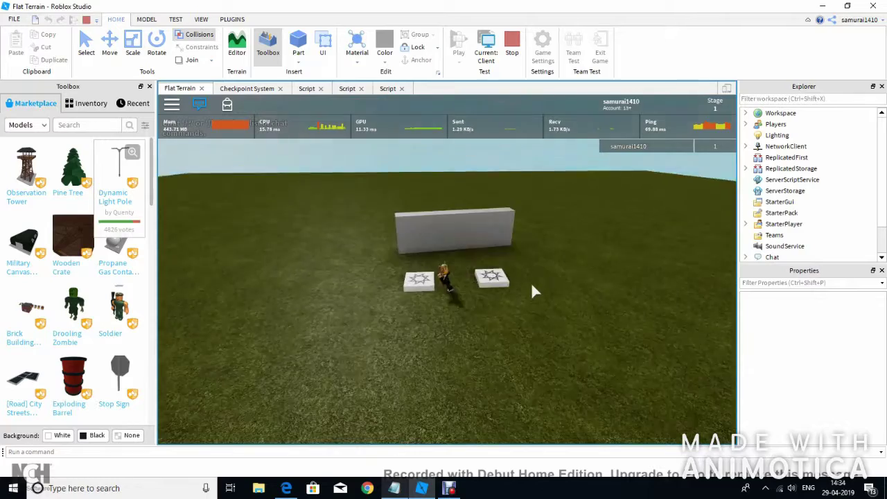
Walk the character around the checkpoint pads and the rotating block to observe it from several sides, and end the play test.
key("w")
scroll(532, 285, "down", 3)
scroll(532, 285, "up", 3)
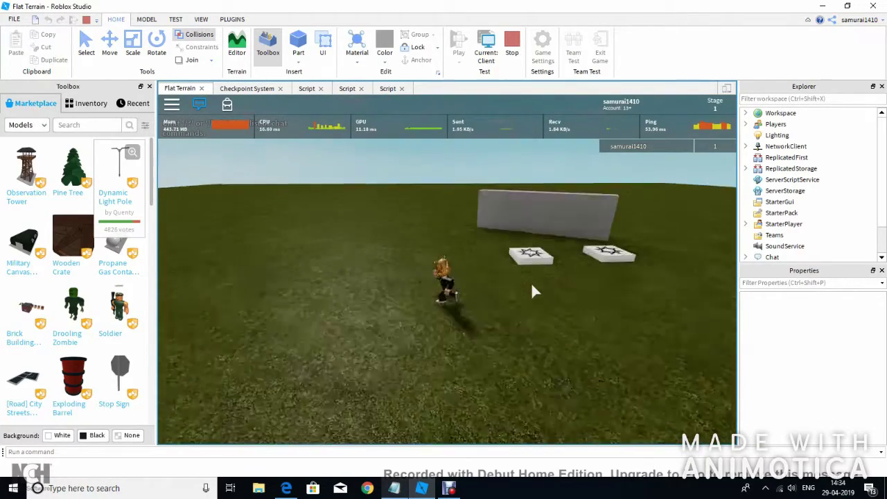
scroll(532, 286, "down", 6)
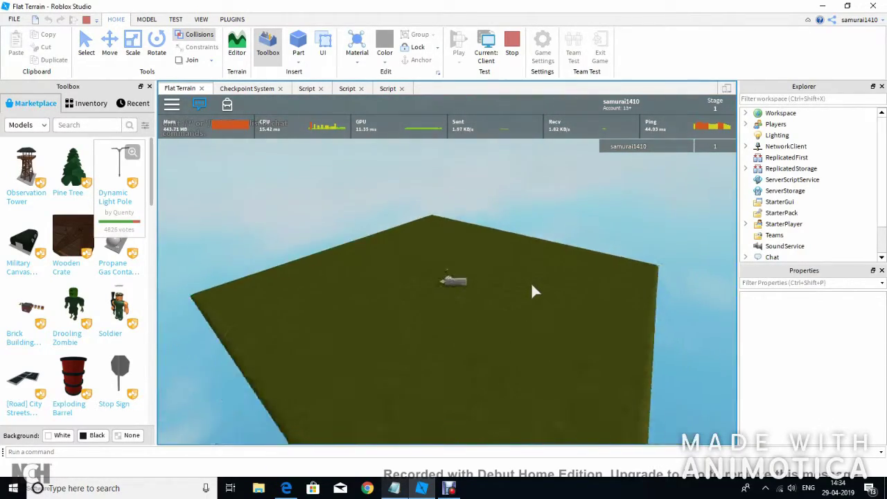
scroll(532, 286, "up", 4)
scroll(533, 291, "up", 5)
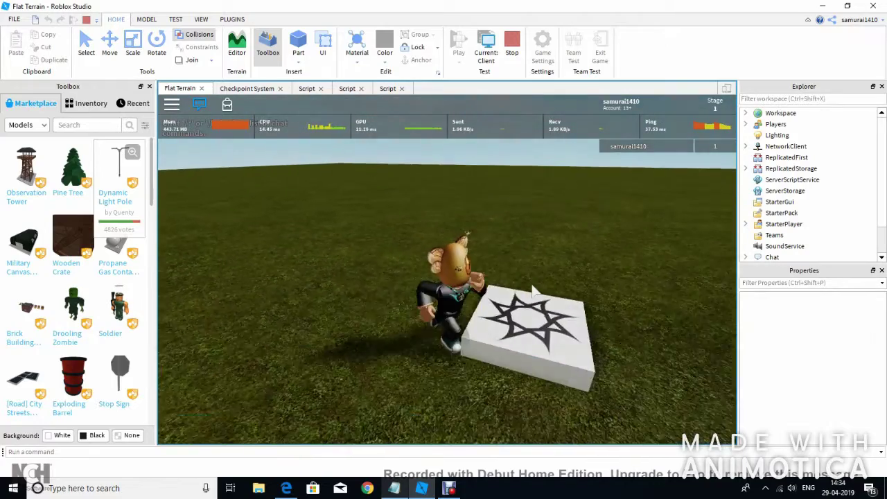
key("w")
right_click_drag(533, 290, 534, 281)
scroll(534, 289, "down", 5)
scroll(532, 276, "up", 3)
key("w")
key("d")
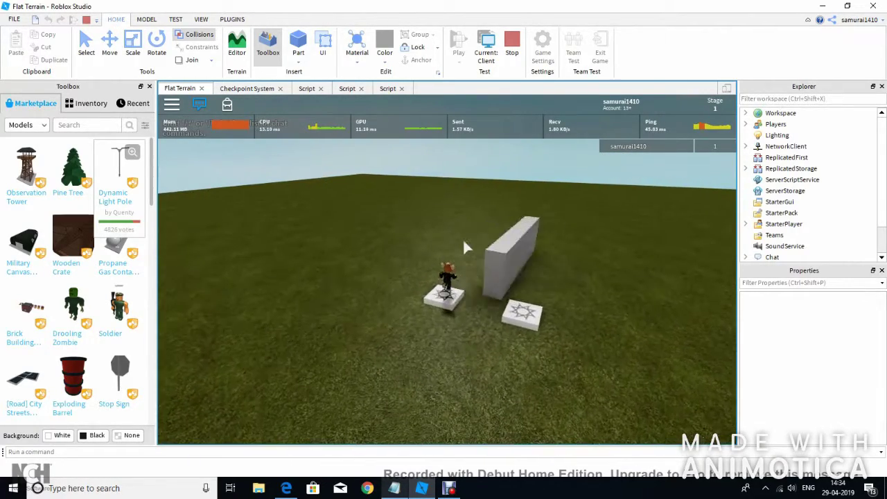
key("s")
key("a")
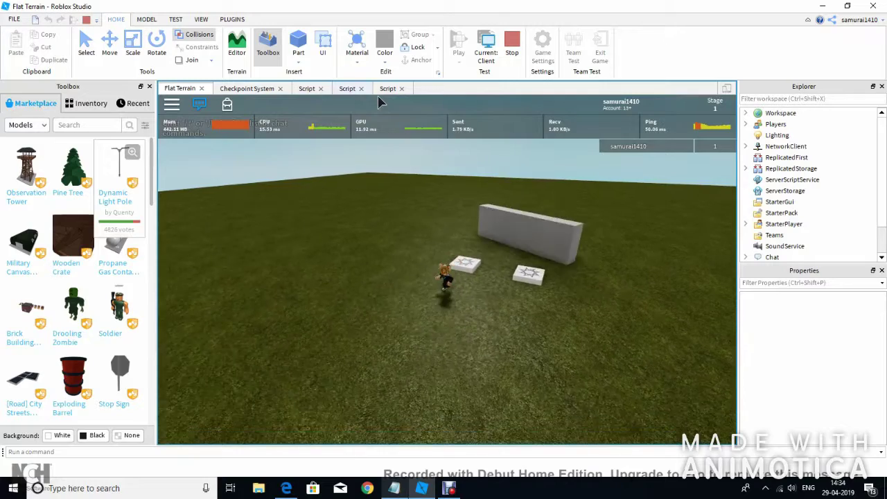
key("a")
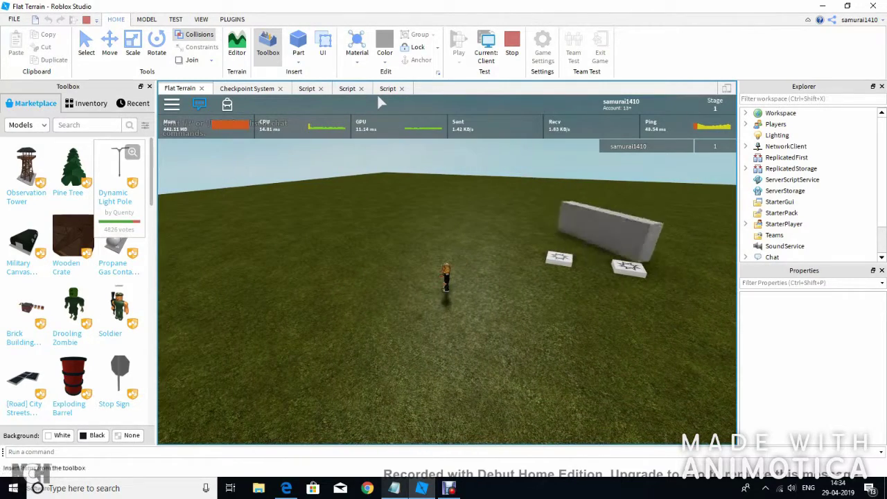
left_click(298, 43)
left_click(512, 43)
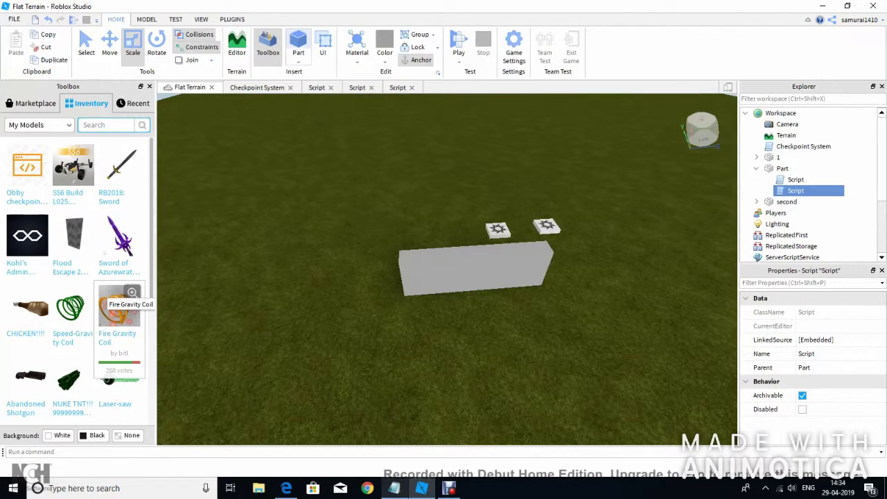
Insert a block part on top of the wall-shaped part and raise it high into the air.
right_click_drag(446, 269, 596, 319)
scroll(447, 269, "up", 4)
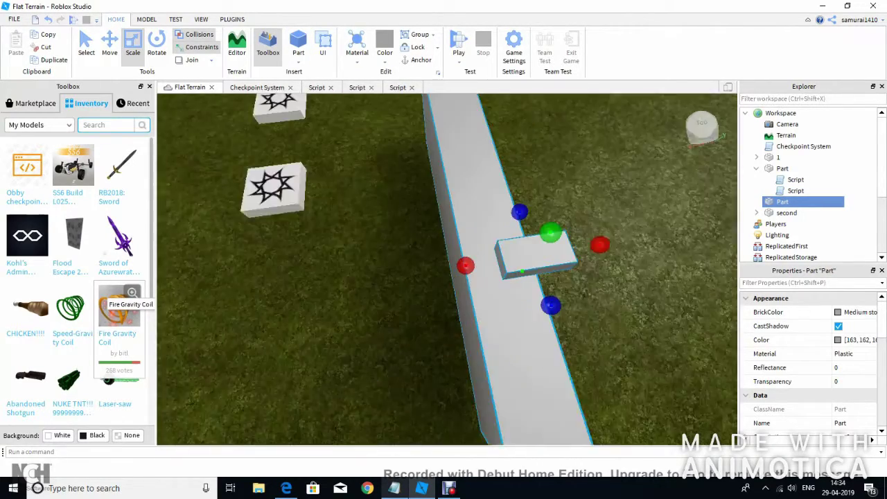
left_click_drag(496, 200, 519, 151)
mouse_move(519, 150)
right_mouse_down()
mouse_move(555, 104)
mouse_move(519, 156)
right_mouse_up()
left_click_drag(552, 420, 568, 428)
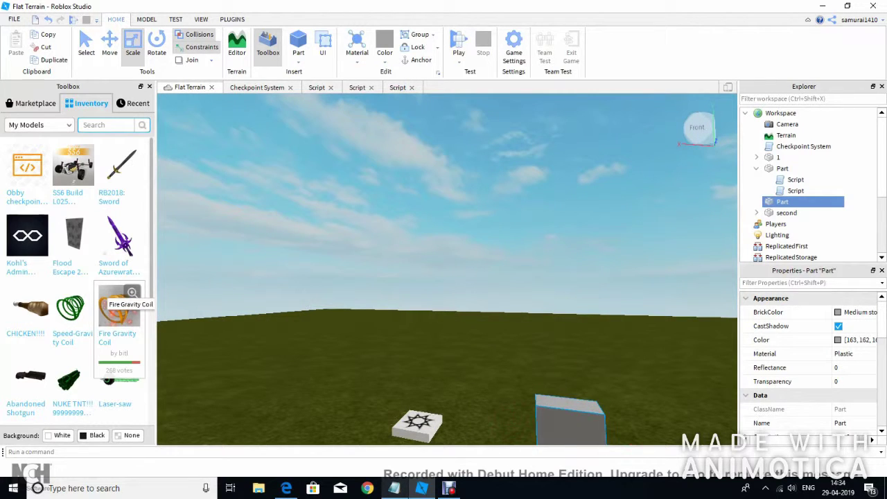
key("s")
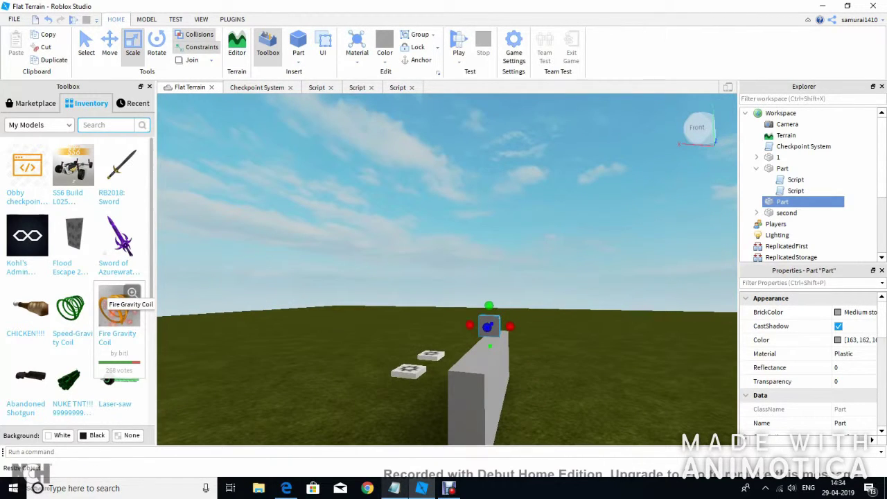
left_click(109, 45)
left_click_drag(488, 284, 489, 155)
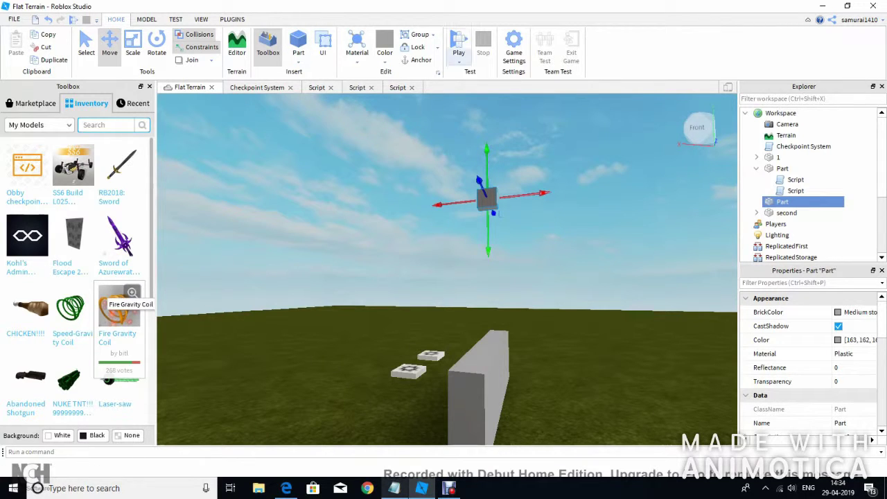
Run the simulation to check whether the raised, unanchored part stays in the air, and stop it.
left_click(458, 61)
left_click(474, 98)
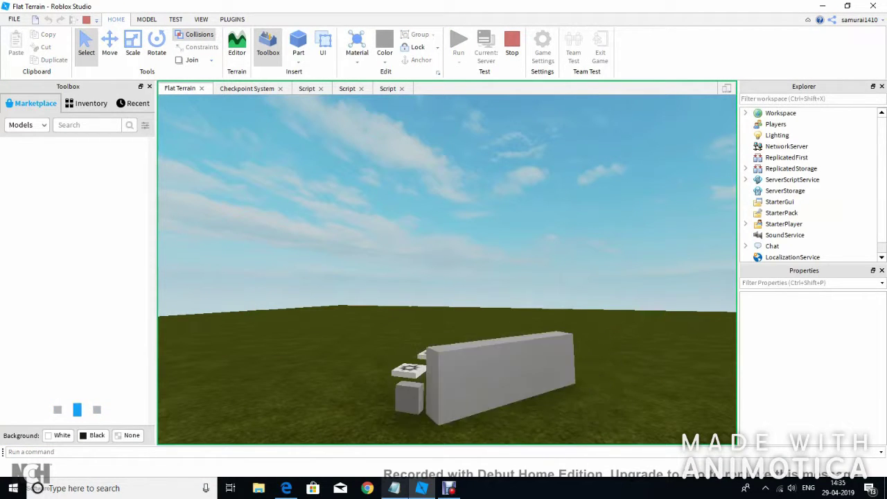
left_click(511, 45)
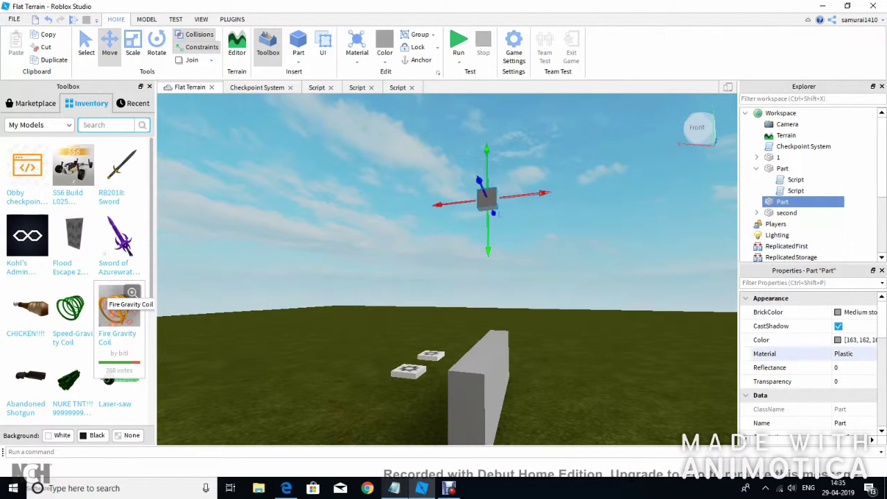
Anchor the raised part, and lengthen and lower it beside the checkpoint pads.
scroll(808, 361, "down", 4)
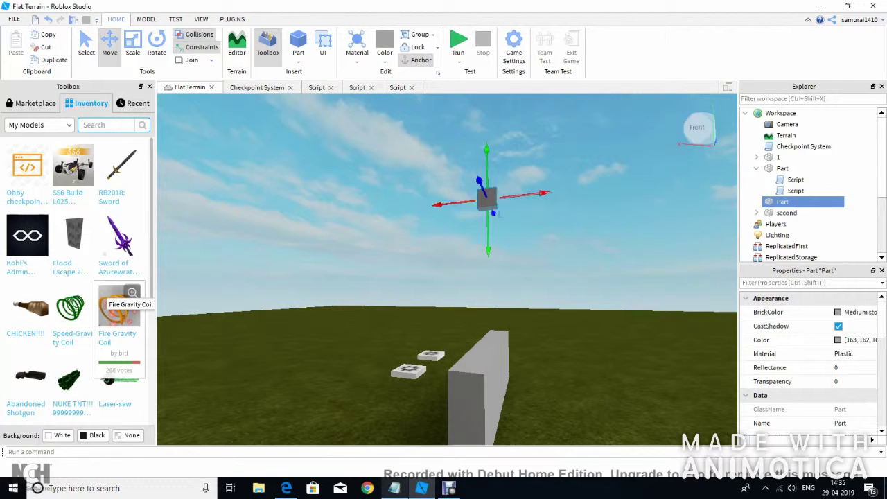
right_click_drag(447, 269, 408, 267)
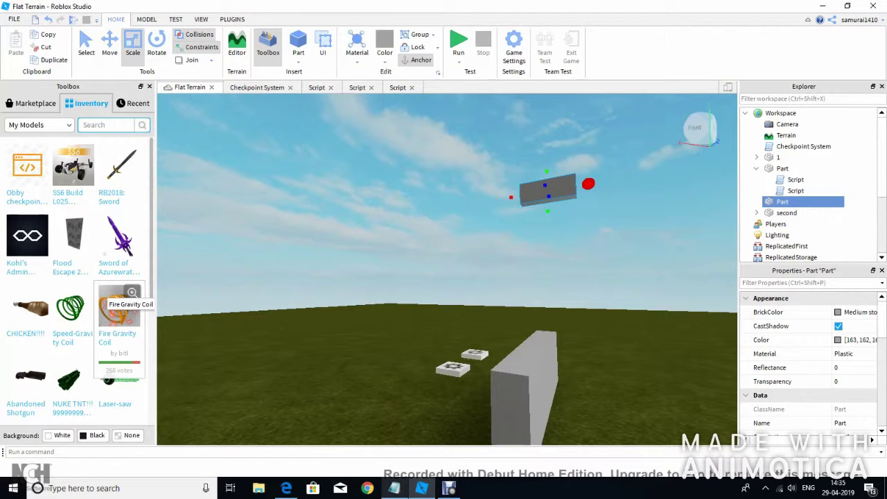
key("ctrl+2")
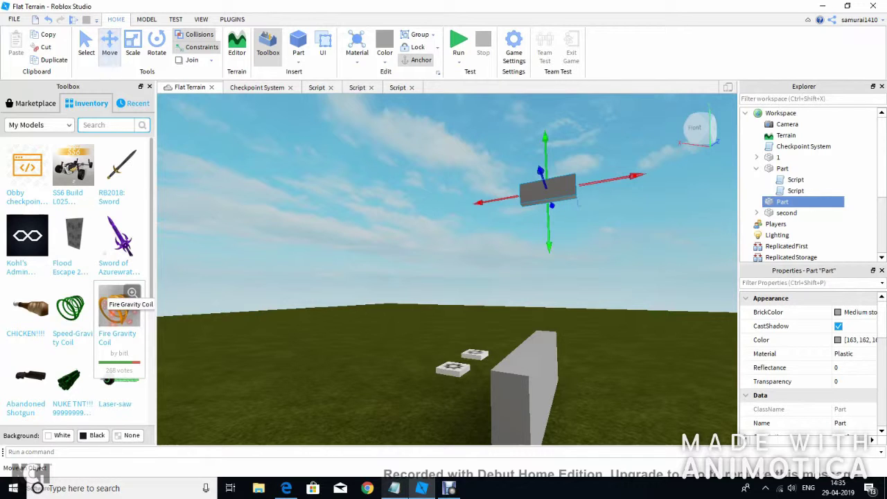
key("ctrl+1")
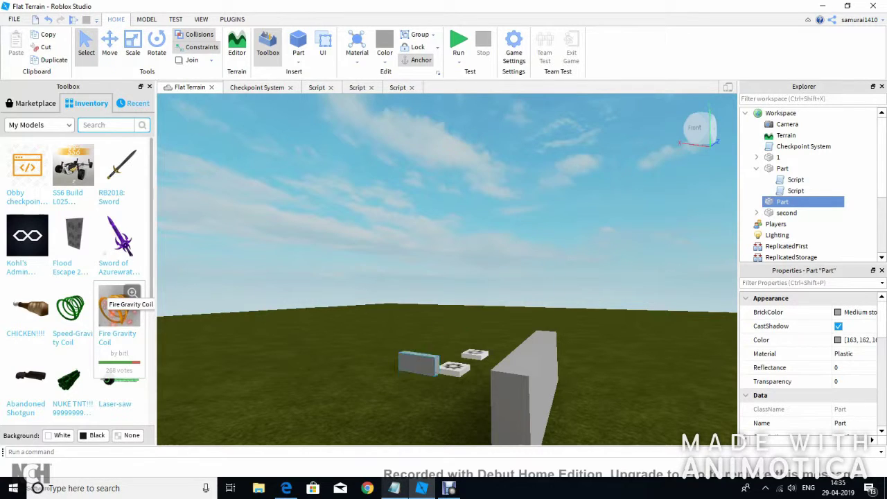
Delete the small part and the wall-shaped part together with its scripts.
key("w")
right_click_drag(446, 270, 683, 302)
key("s")
key("a")
key("w")
key("s")
key("s")
key("a")
key("s")
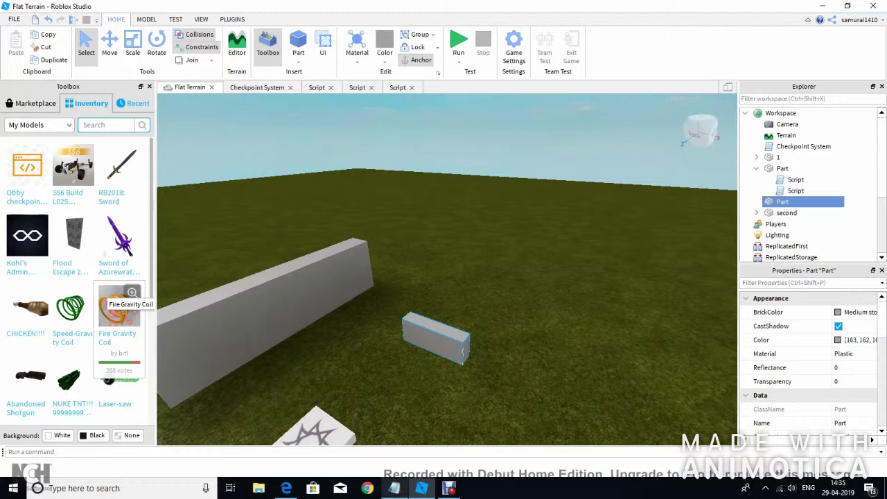
key("Delete")
left_click(277, 305)
key("Delete")
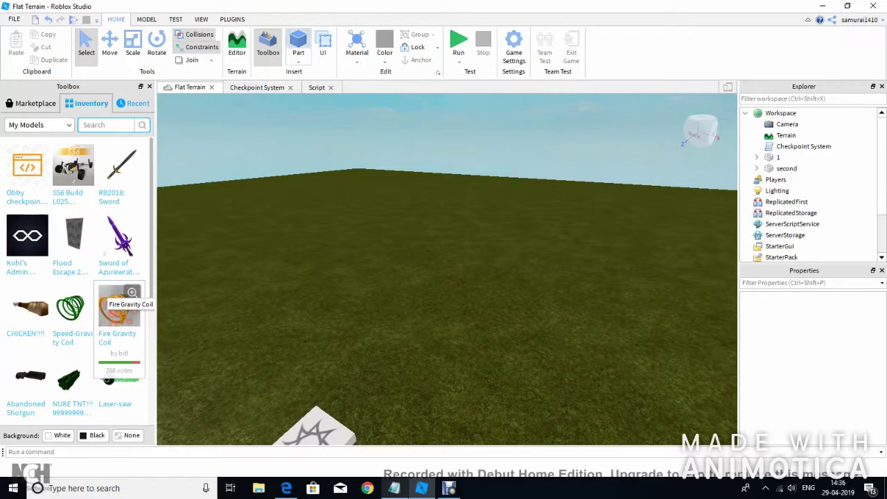
Insert a new block part near the checkpoint pads and scale it into a tall, thin wall.
left_click(298, 45)
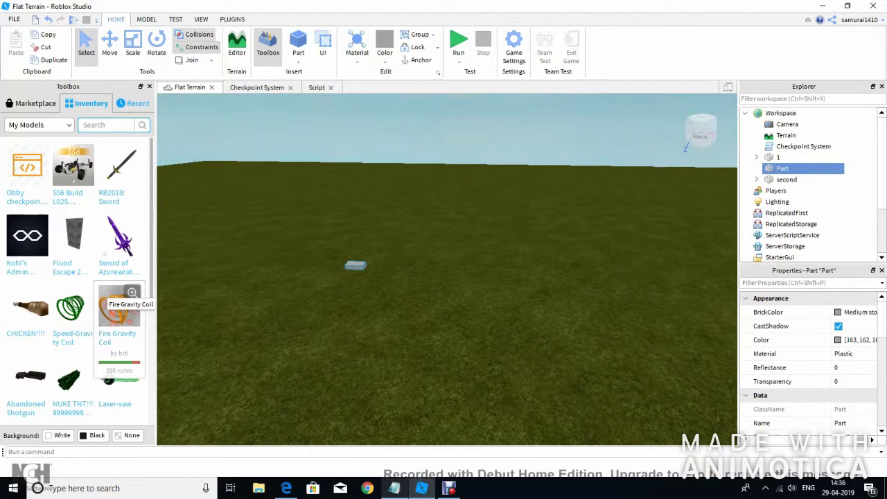
key("a")
key("w")
left_click(133, 45)
scroll(447, 269, "up", 3)
scroll(446, 269, "down", 6)
scroll(447, 268, "up", 5)
left_click(447, 268)
right_click_drag(447, 269, 485, 352)
key("w")
left_click(521, 267)
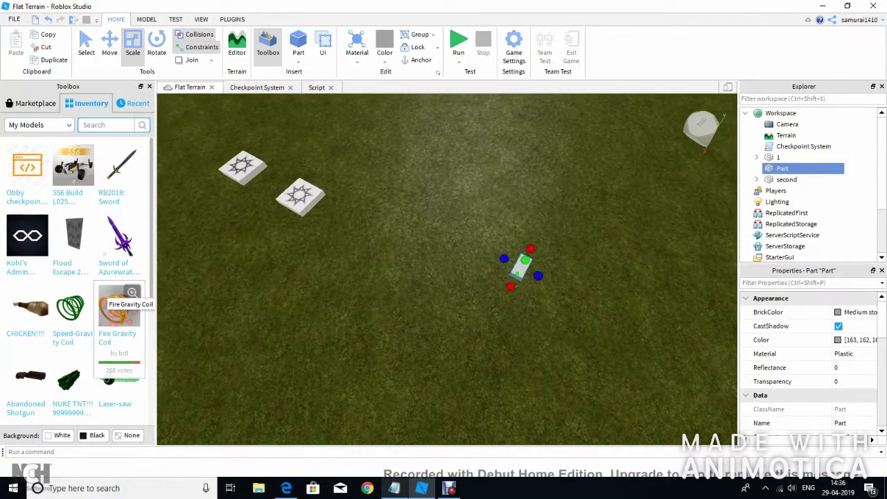
left_click_drag(514, 281, 573, 190)
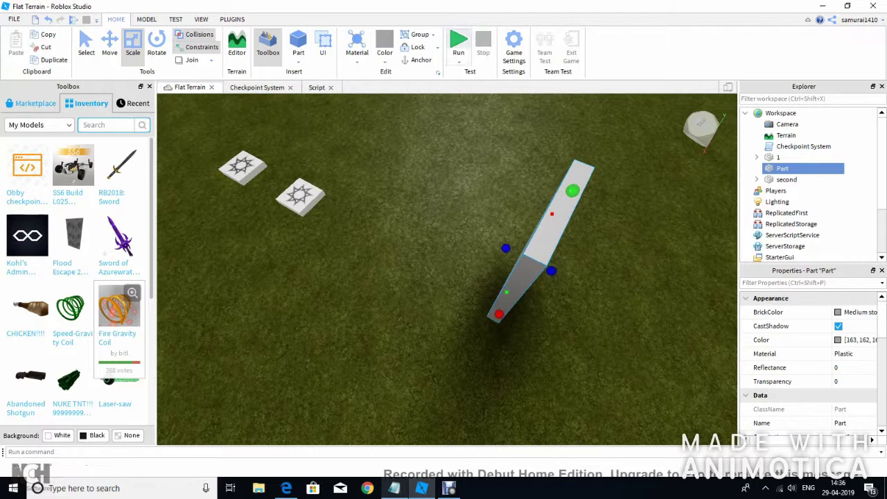
Play-test the level and walk the character up against the tall wall to check its collision.
left_click(458, 62)
left_click(476, 71)
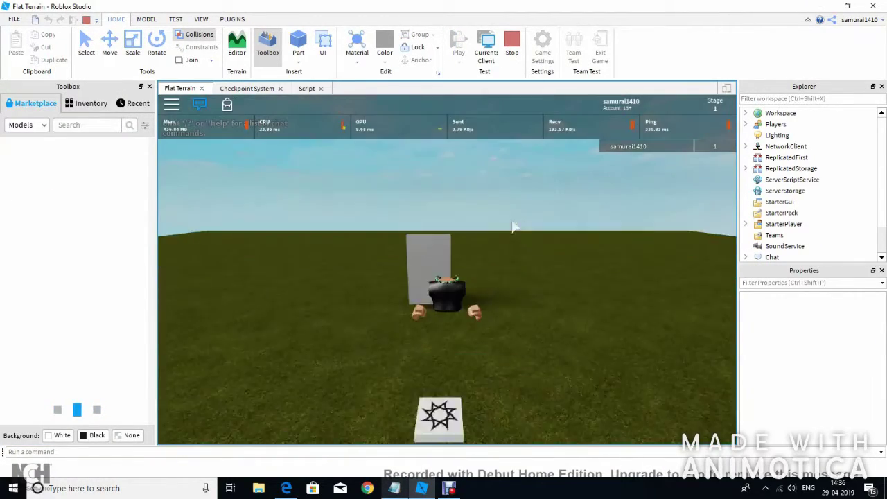
key("w")
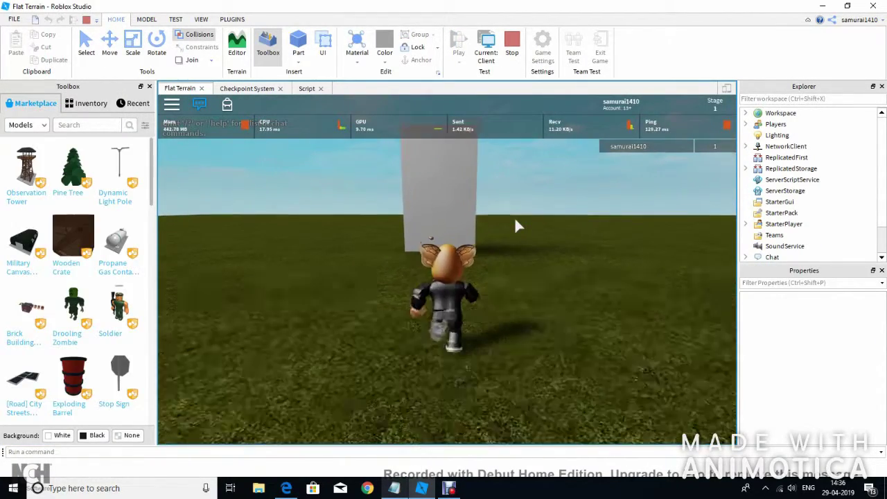
key("w")
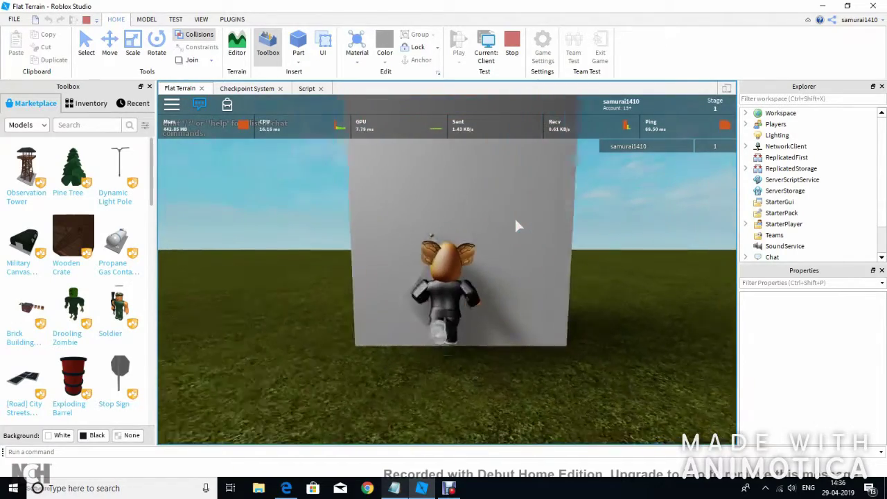
right_click_drag(516, 220, 514, 225)
scroll(515, 220, "down", 8)
scroll(514, 225, "up", 8)
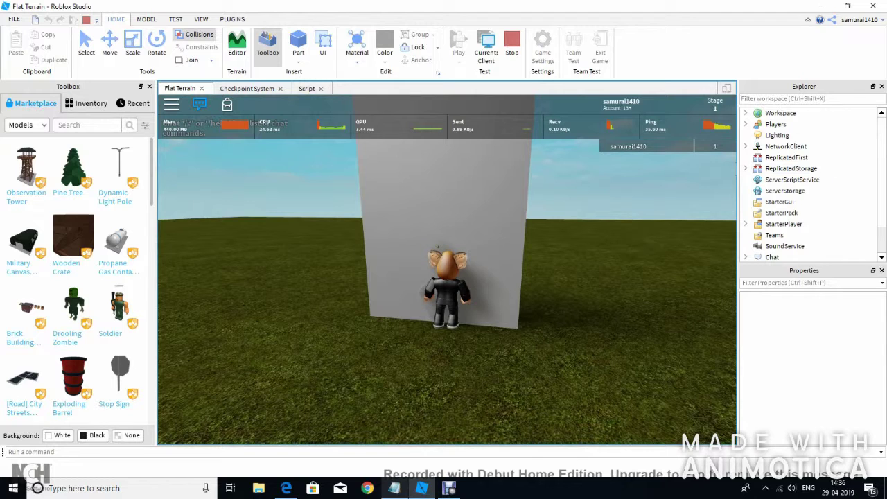
Select the wall Part during the play test, turn off its CanCollide property, and end the test.
left_click(745, 113)
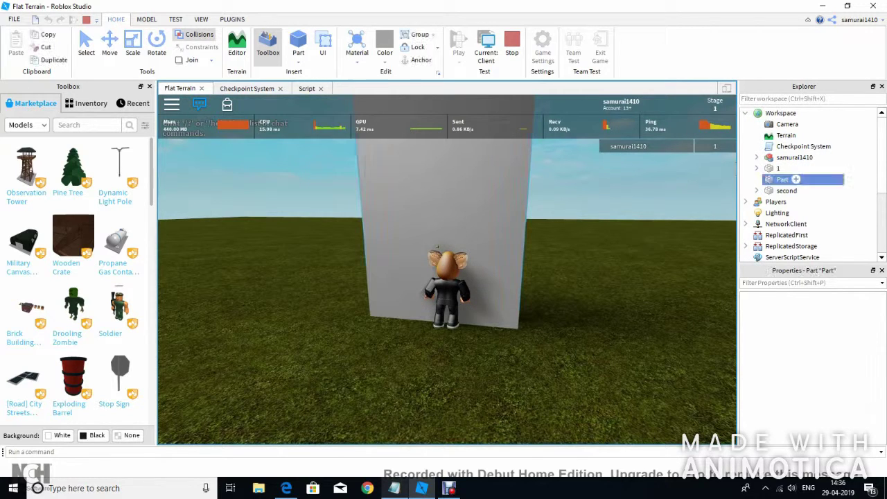
scroll(797, 352, "down", 7)
scroll(796, 341, "up", 1)
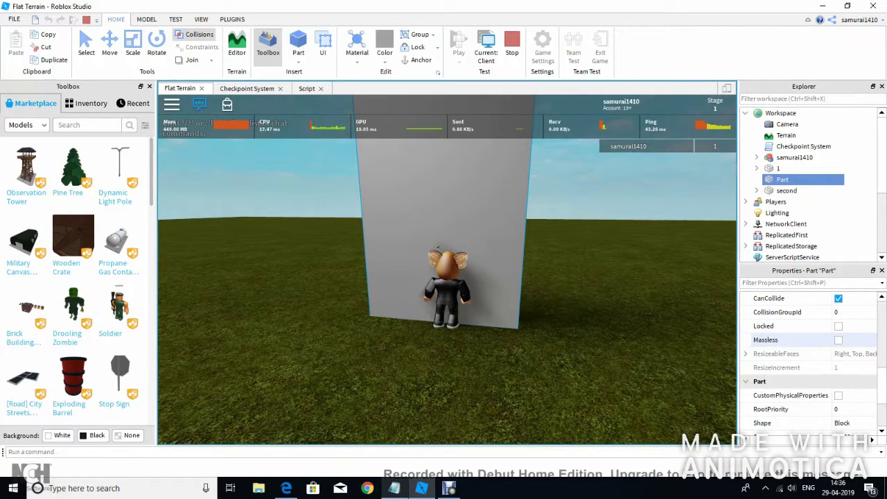
scroll(807, 346, "up", 1)
left_click(828, 339)
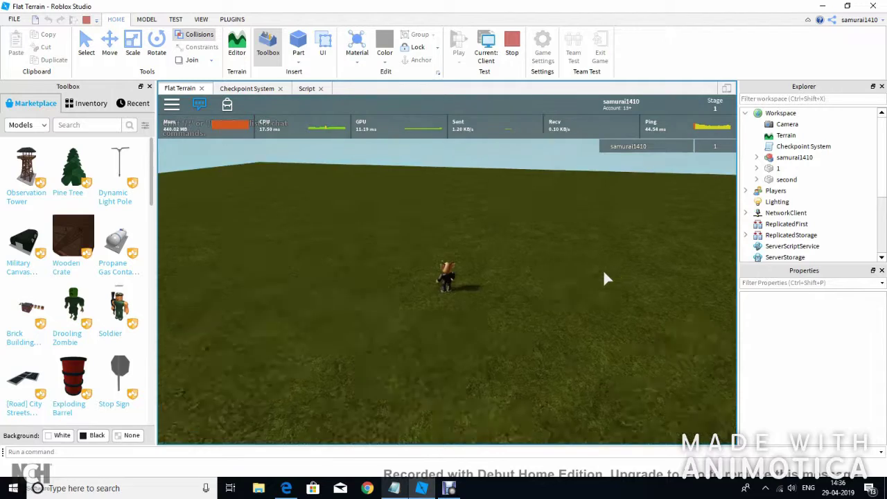
scroll(602, 271, "up", 3)
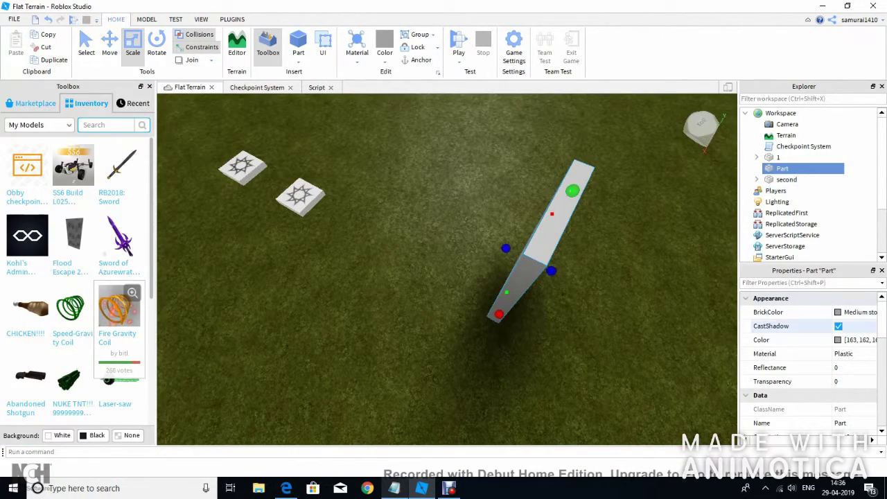
Turn on Anchored and turn off CanCollide for the tall wall Part in the editor.
scroll(803, 340, "down", 5)
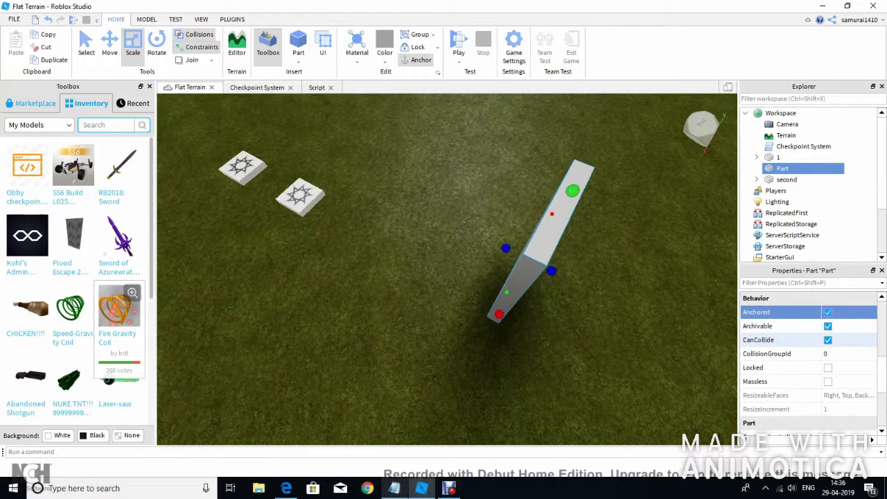
left_click(828, 340)
Run the simulation and turn off Anchored for the non-colliding wall Part.
left_click(458, 60)
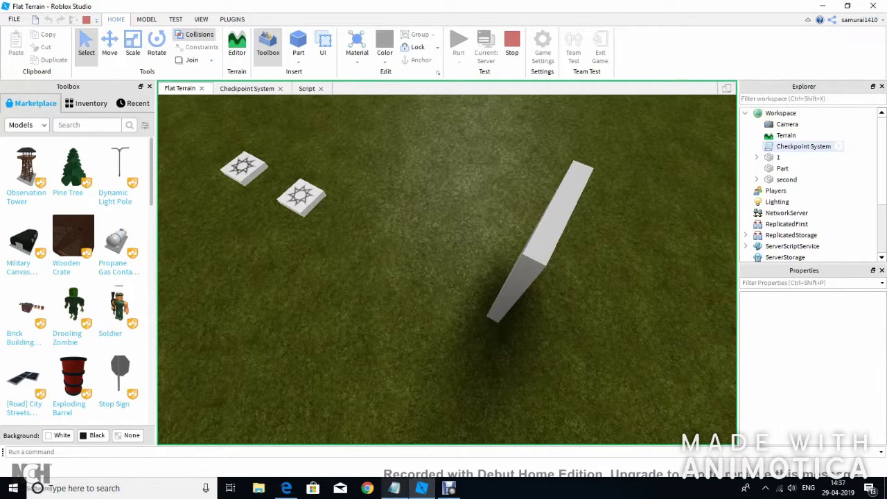
left_click(782, 168)
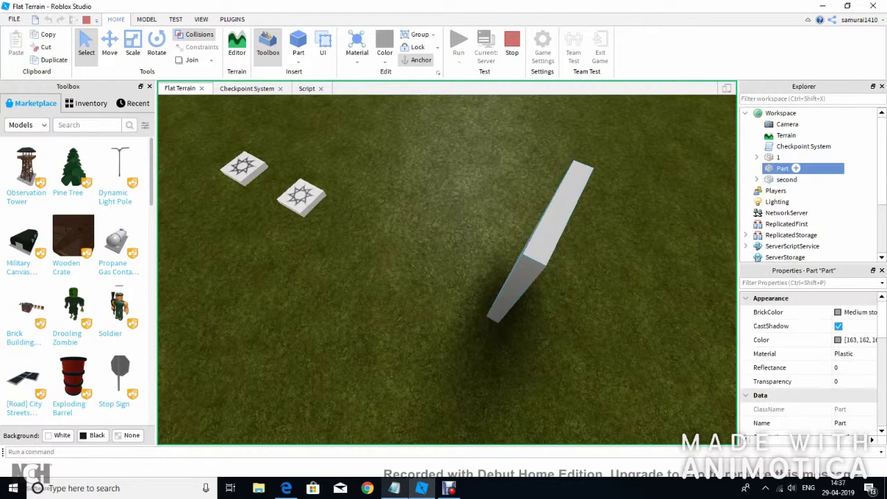
scroll(796, 325, "down", 10)
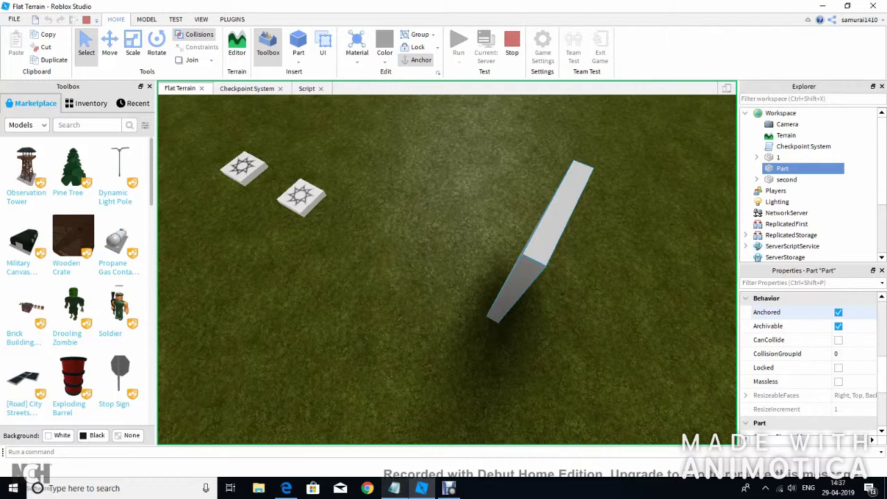
left_click(838, 312)
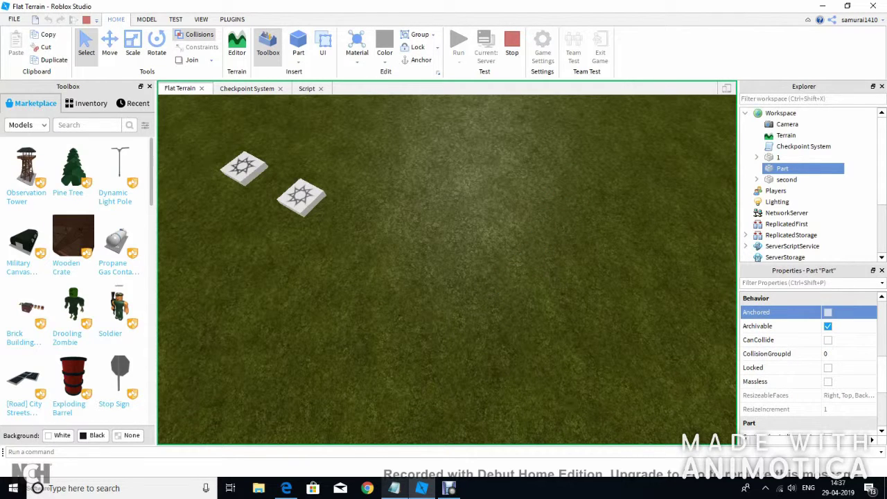
Turn CanCollide and Anchored back on for the wall Part during the simulation, and stop the run.
left_click(827, 339)
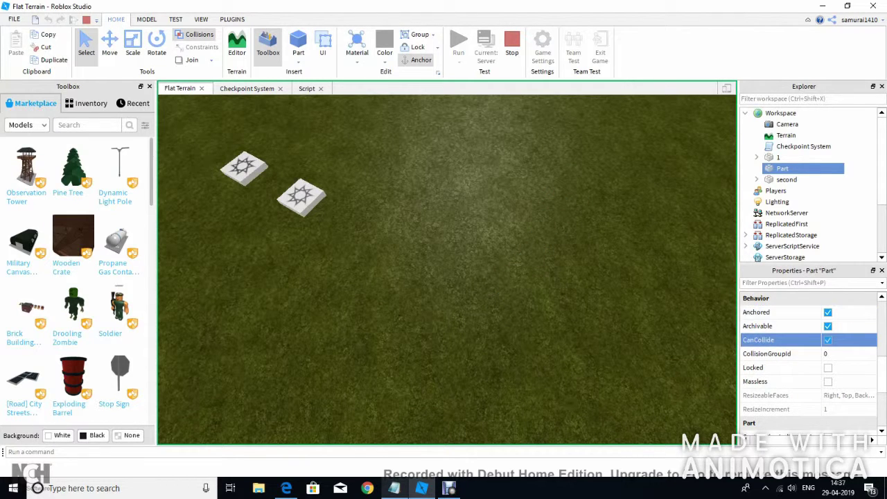
right_click_drag(447, 269, 440, 222)
key("w")
left_click(511, 45)
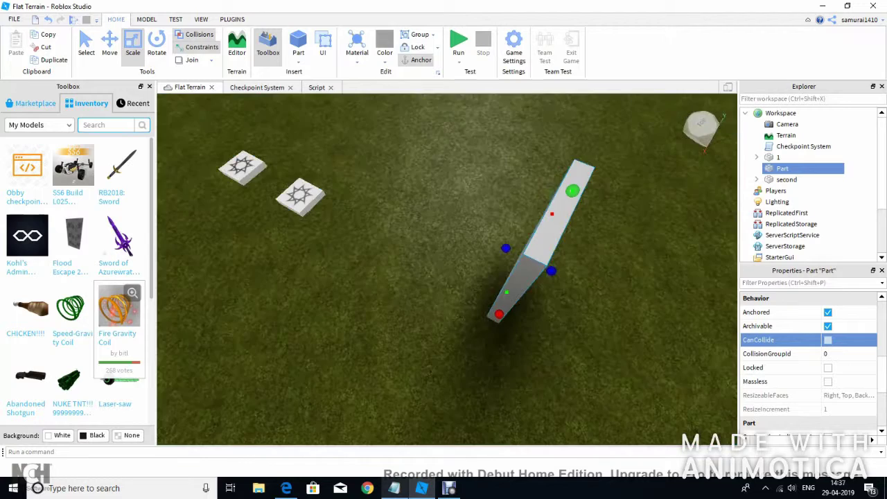
Start a play test and walk the character past the checkpoints into the anchored, non-colliding wall.
key("a")
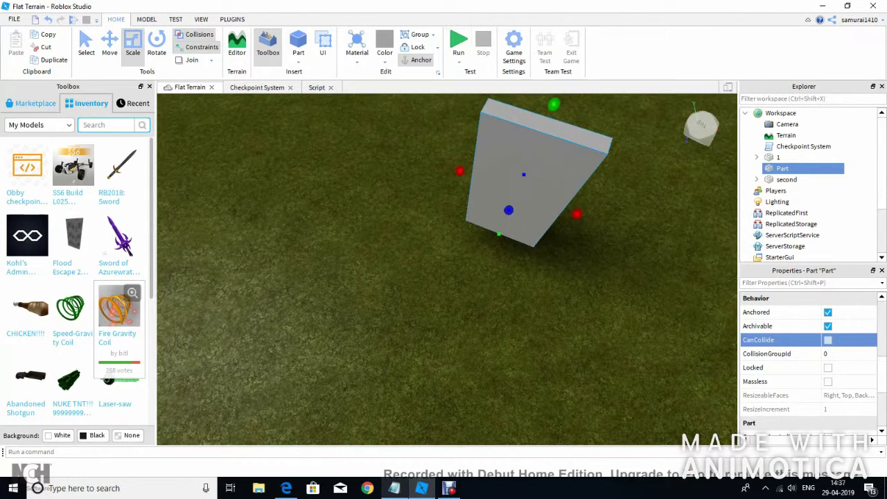
left_click(458, 62)
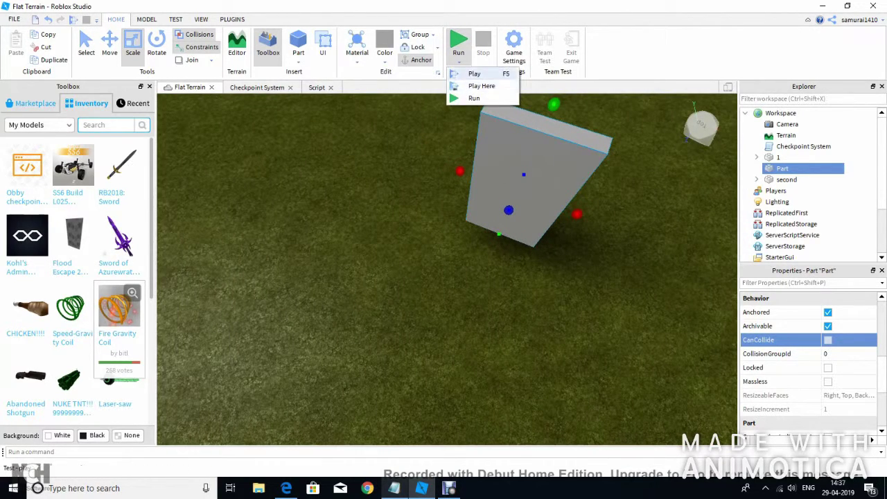
left_click(474, 73)
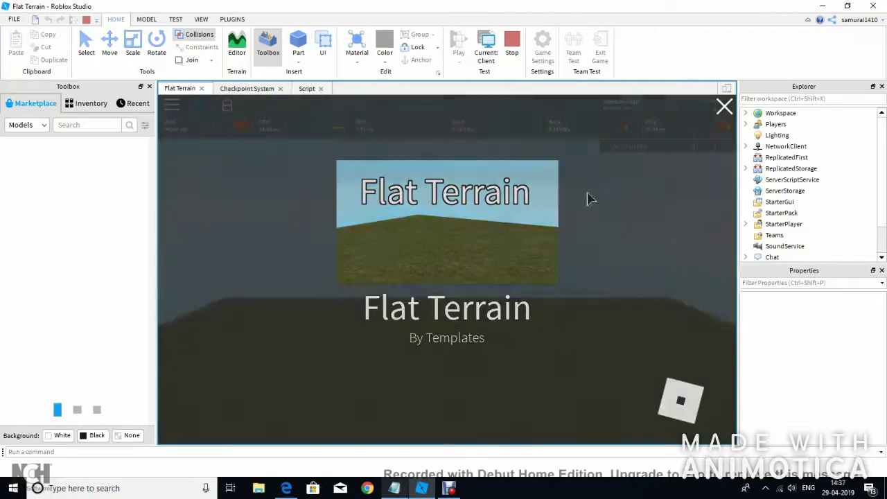
key("w")
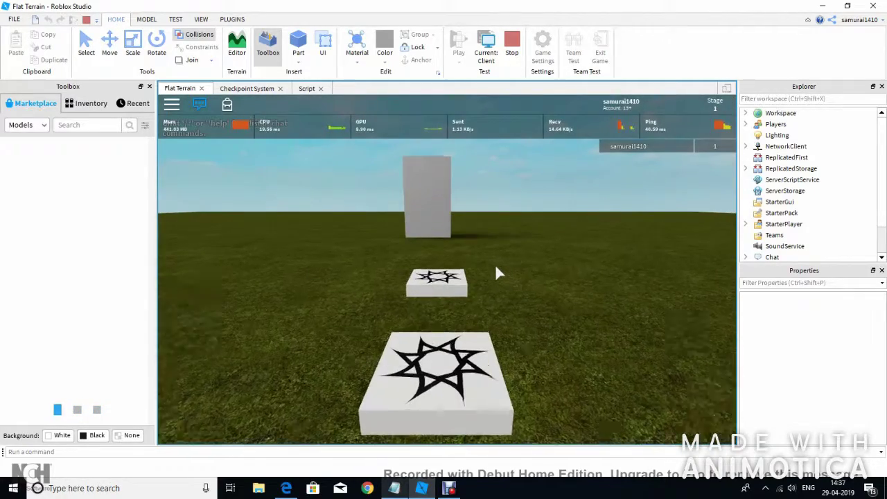
key("w")
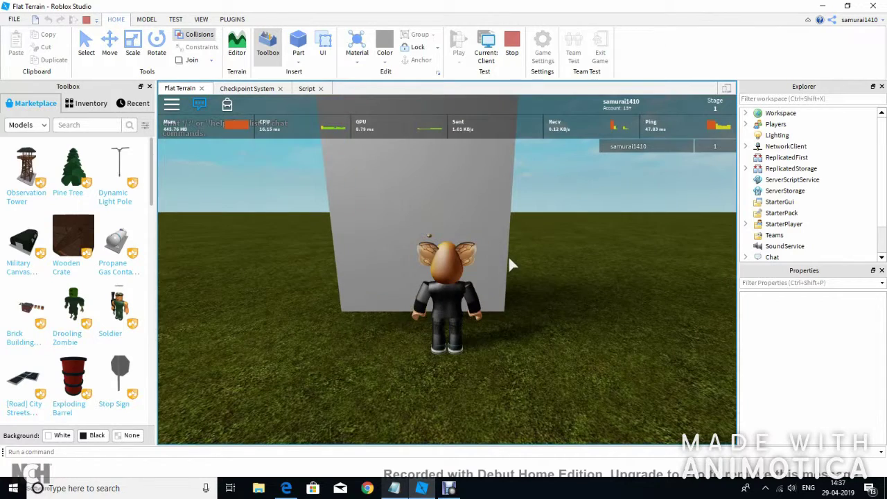
key("w")
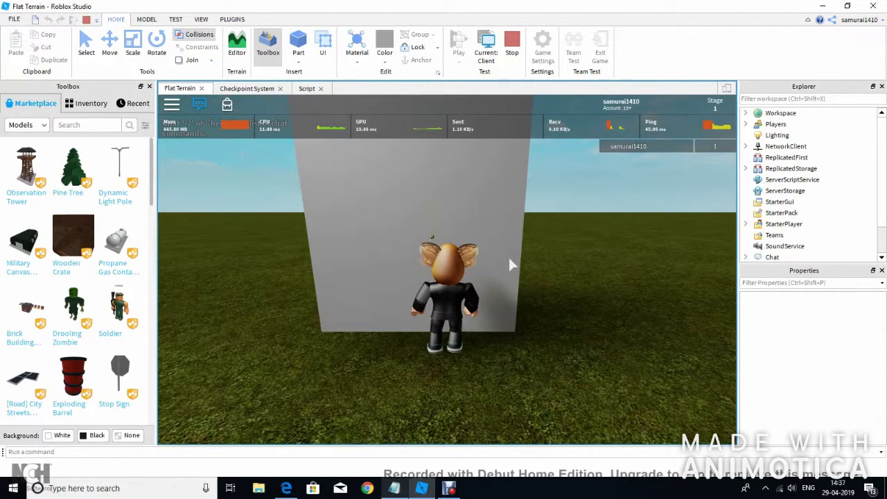
key("w")
key("s")
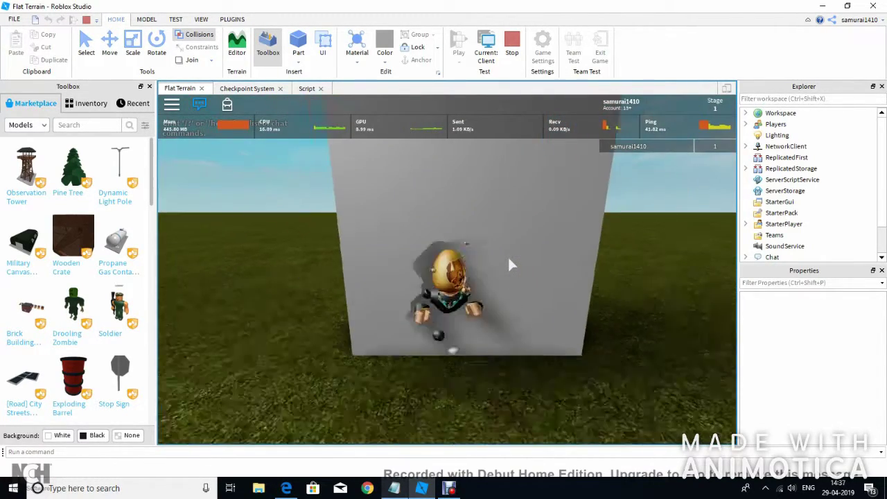
Walk the character back and forth through the wall to test it with CanCollide off.
key("w")
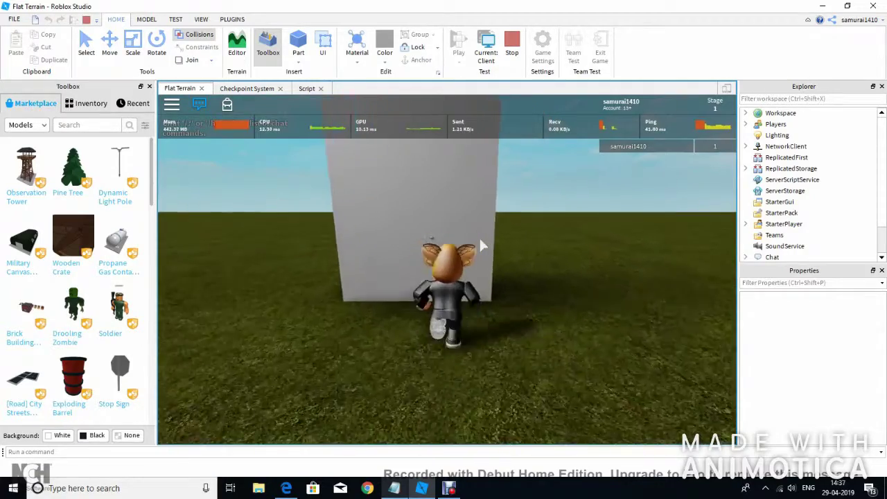
key("s")
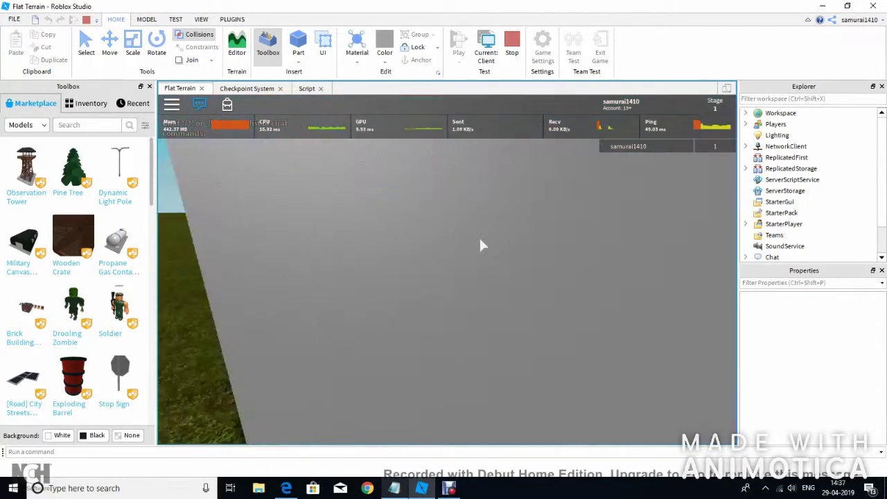
key("w")
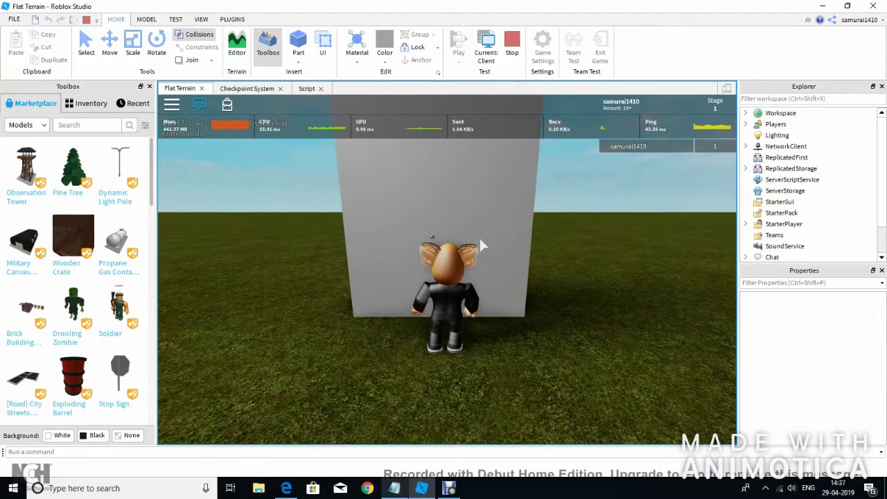
key("w")
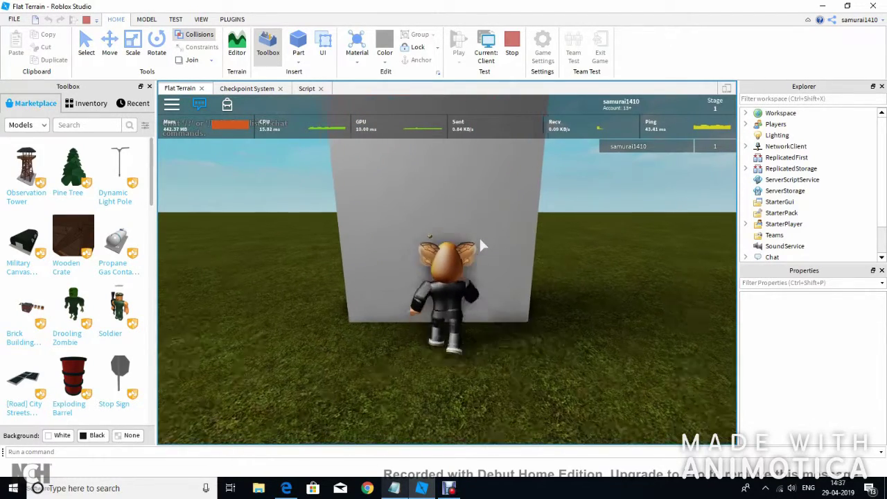
key("s")
key("w")
key("s")
key("w")
right_click_drag(479, 238, 480, 239)
key("w")
key("s")
key("w")
key("s")
key("w")
key("s")
key("w")
key("s")
key("w")
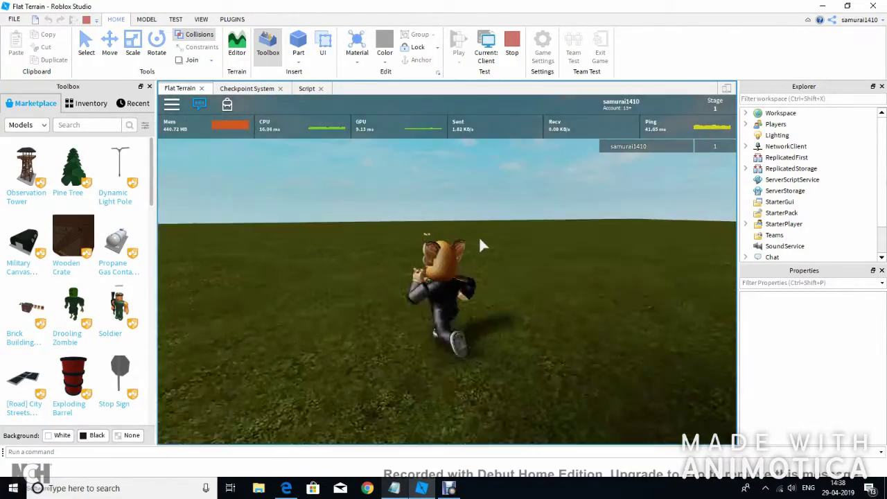
View the wall and the whole terrain from a distance in the play test, and end the test.
right_click_drag(479, 238, 464, 220)
key("s")
scroll(464, 224, "down", 15)
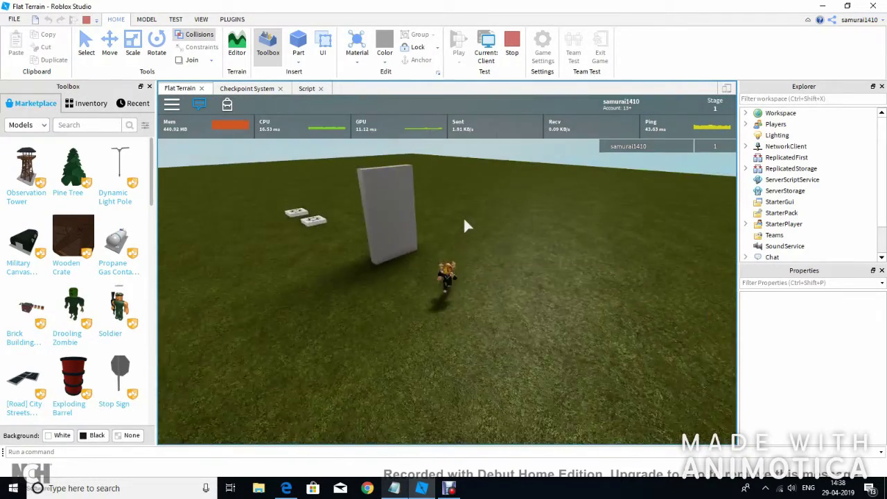
scroll(464, 221, "down", 5)
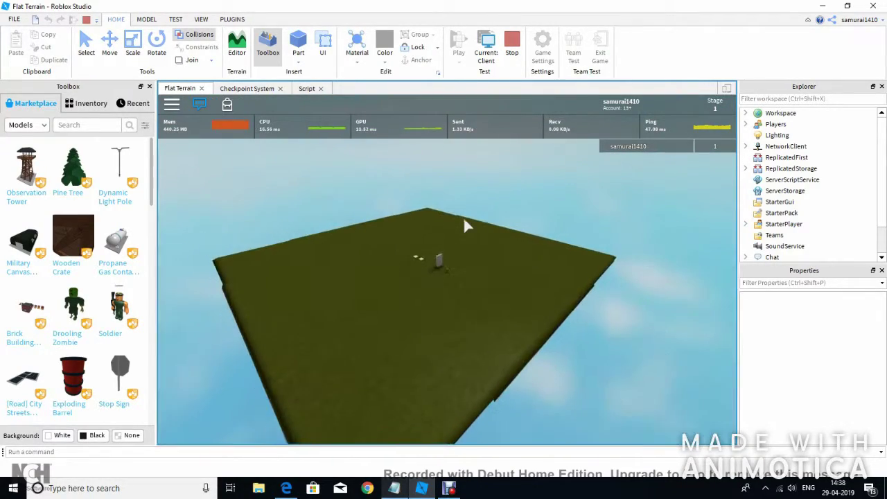
scroll(464, 222, "up", 10)
scroll(465, 222, "down", 6)
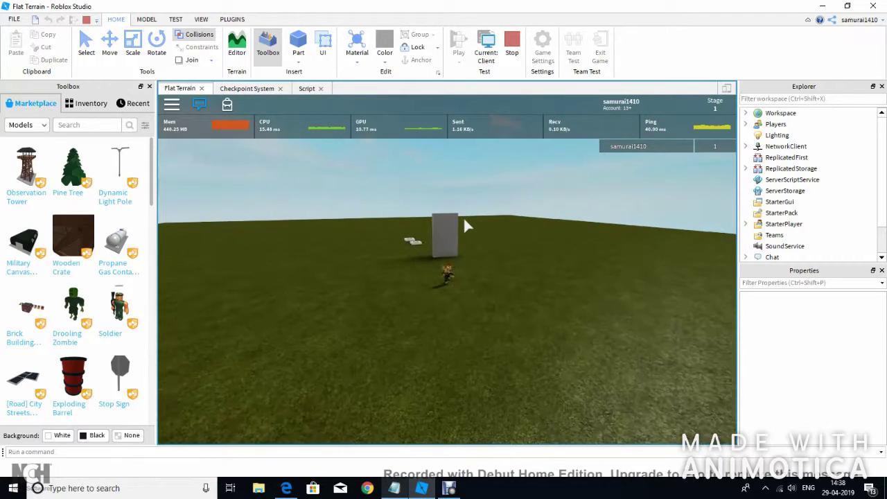
scroll(464, 222, "down", 3)
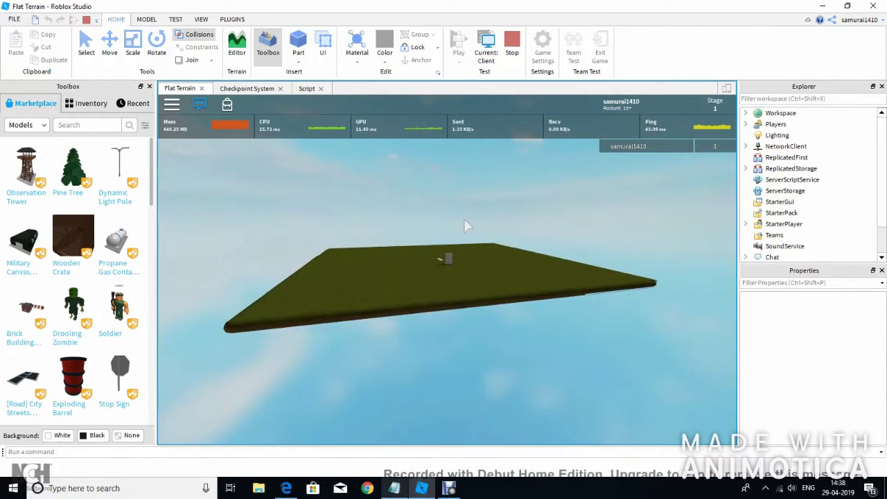
scroll(464, 222, "up", 10)
left_click(511, 47)
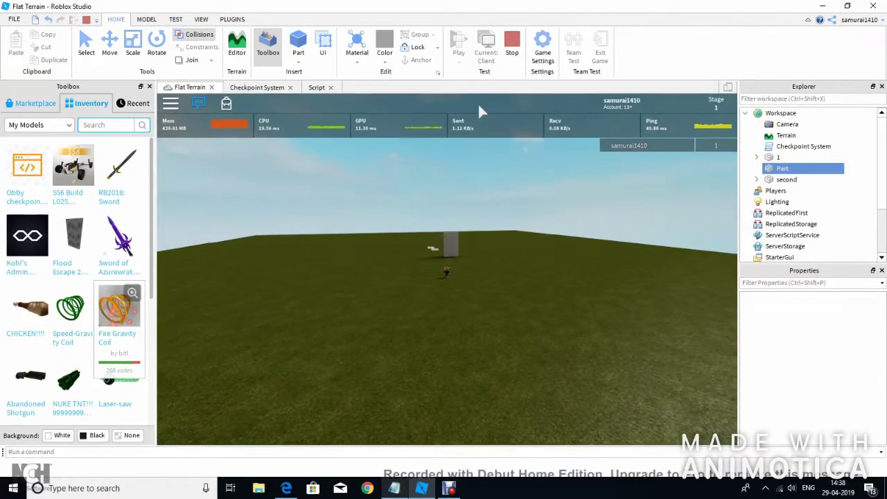
scroll(535, 312, "down", 8)
scroll(534, 316, "down", 3)
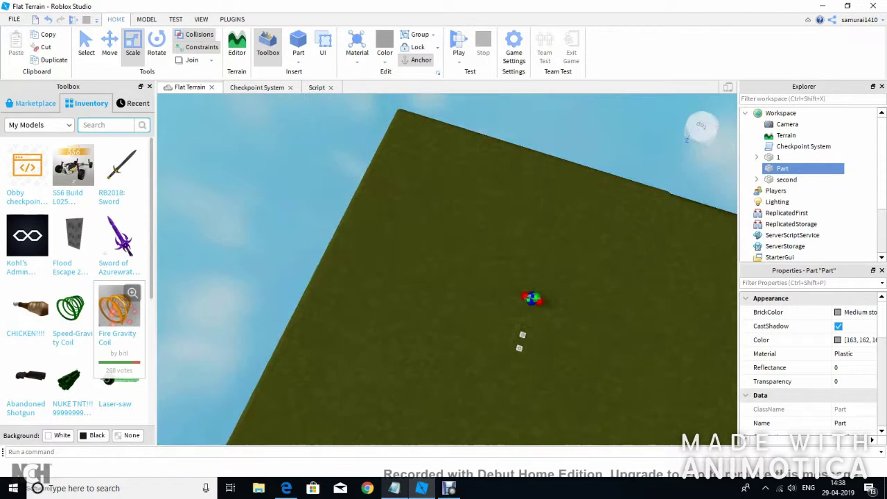
left_click(534, 316)
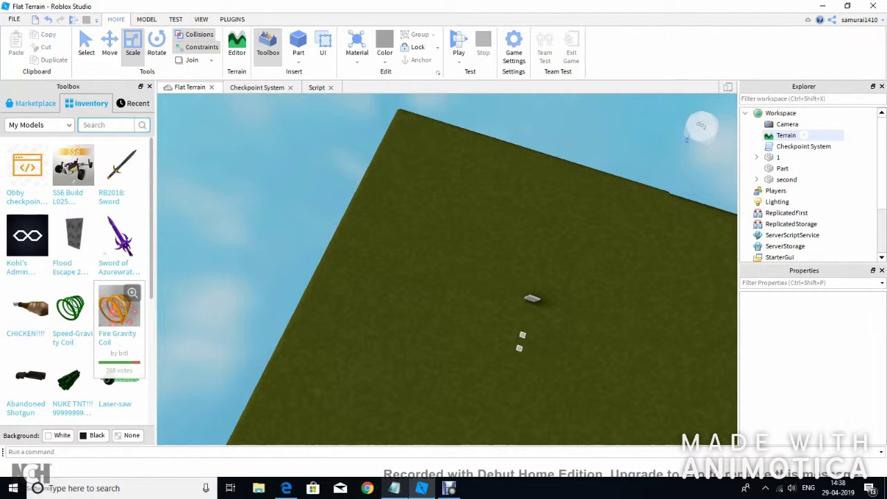
left_click(803, 113)
left_click(745, 113)
left_click(745, 113)
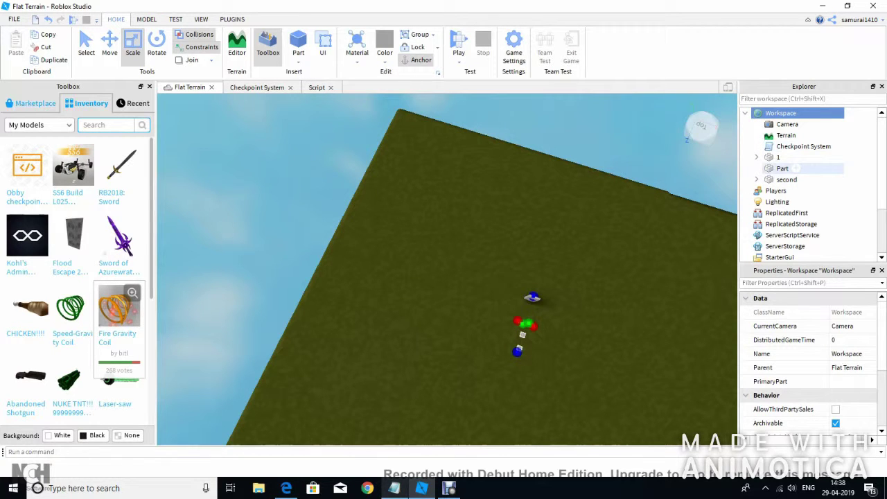
left_click(796, 169)
left_click(790, 124)
left_click(782, 113)
right_click_drag(527, 263, 659, 239)
left_click(658, 239)
Insert a new Part on the open terrain away from the checkpoints.
right_click_drag(484, 263, 284, 284)
key("w")
key("w")
key("d")
key("w")
key("w")
key("s")
key("s")
left_click(298, 42)
key("w")
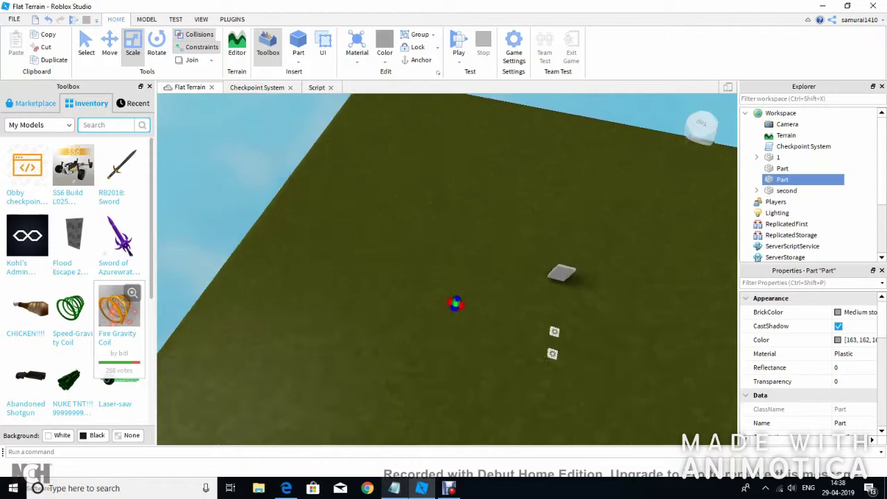
key("w")
Scale the new Part into a large, high block with a wide, flat top.
right_click_drag(447, 270, 497, 211)
key("s")
key("w")
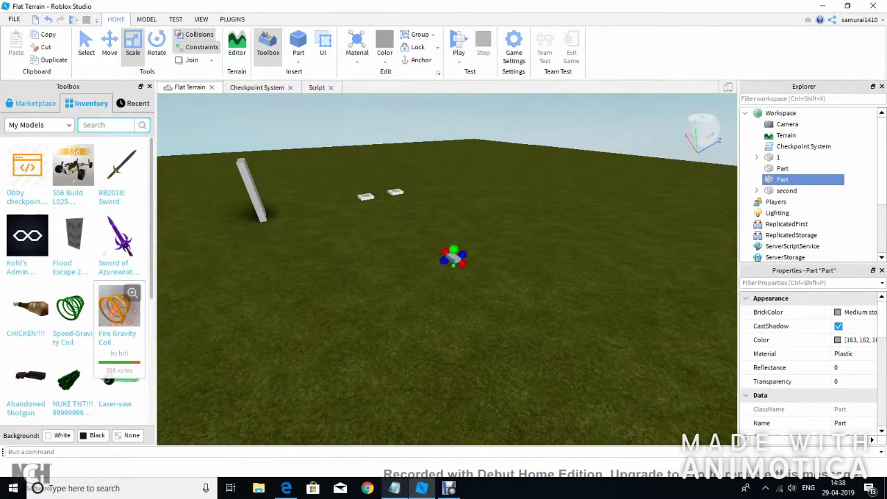
left_click_drag(443, 214, 168, 275)
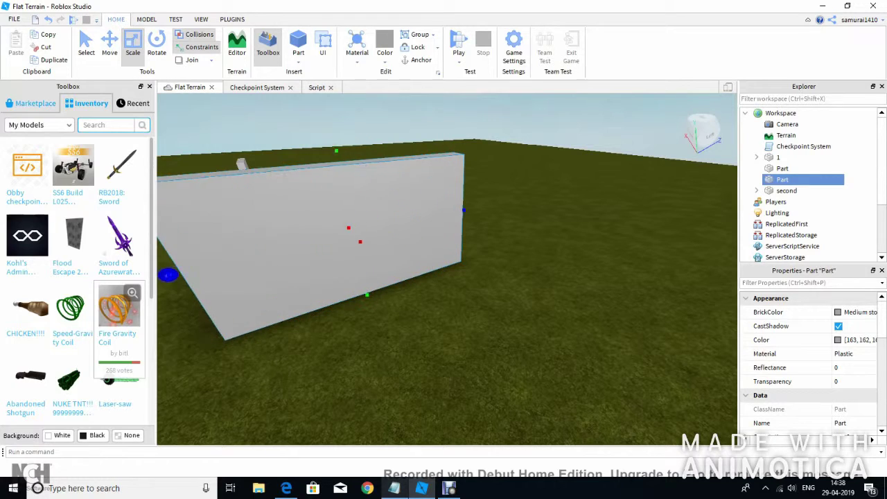
left_click_drag(359, 241, 489, 395)
Insert another Part on the large block and stretch it into a long upright wall across the block's top.
key("w")
right_click_drag(489, 396, 618, 306)
key("s")
key("w")
key("w")
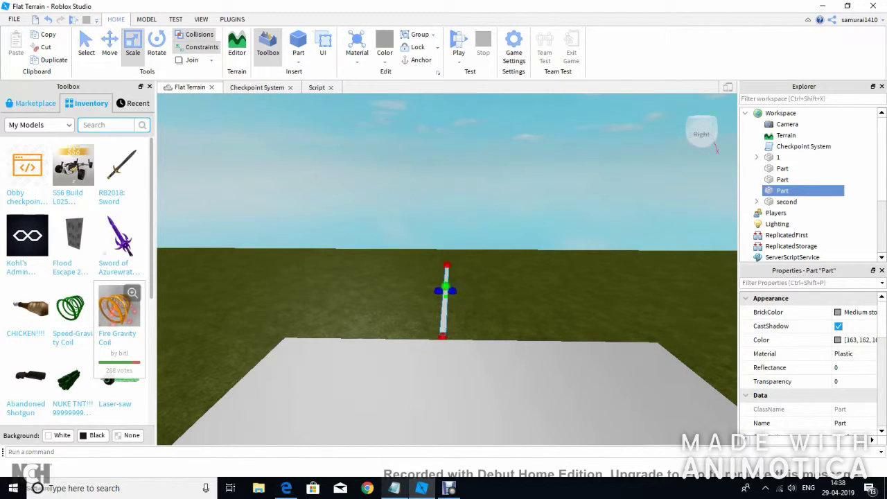
right_click_drag(457, 311, 406, 378)
key("w")
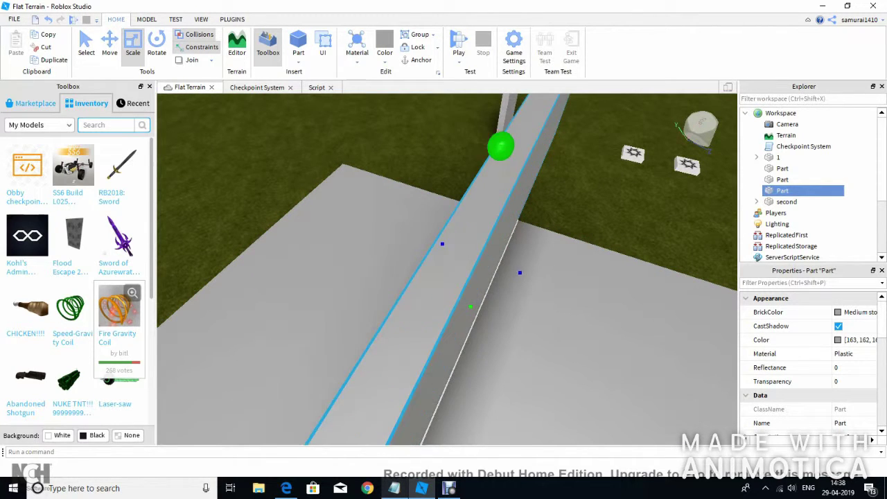
key("s")
right_click_drag(406, 346, 575, 339)
left_click_drag(447, 257, 426, 344)
Set the Transparency of the wall Part on top of the block to 1.
right_click_drag(426, 344, 229, 277)
key("s")
key("w")
right_click_drag(388, 277, 485, 277)
key("s")
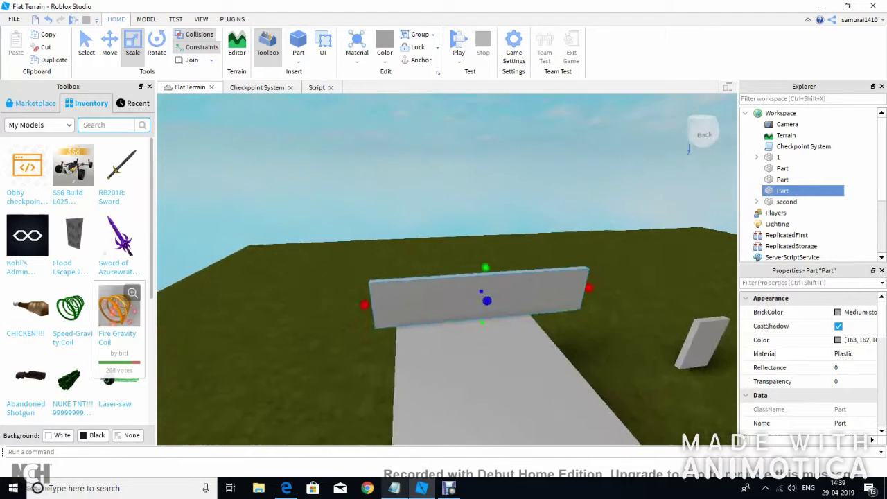
key("w")
scroll(810, 360, "down", 4)
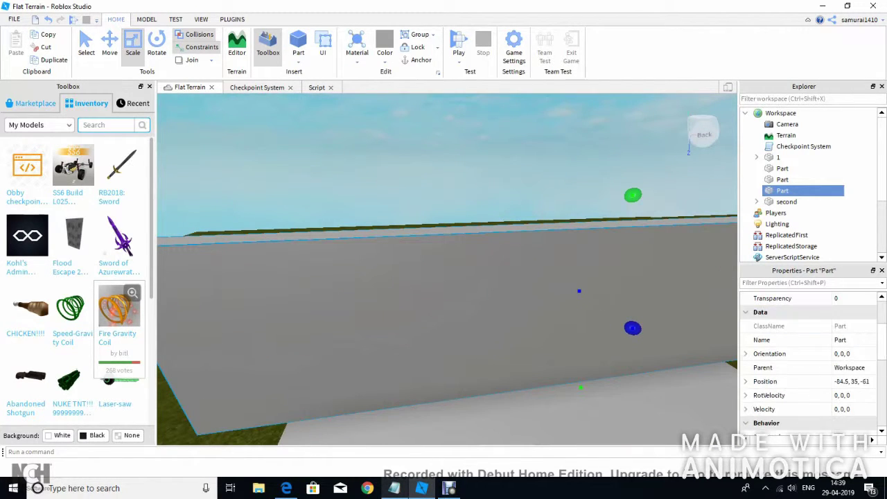
scroll(810, 360, "up", 2)
scroll(811, 361, "up", 2)
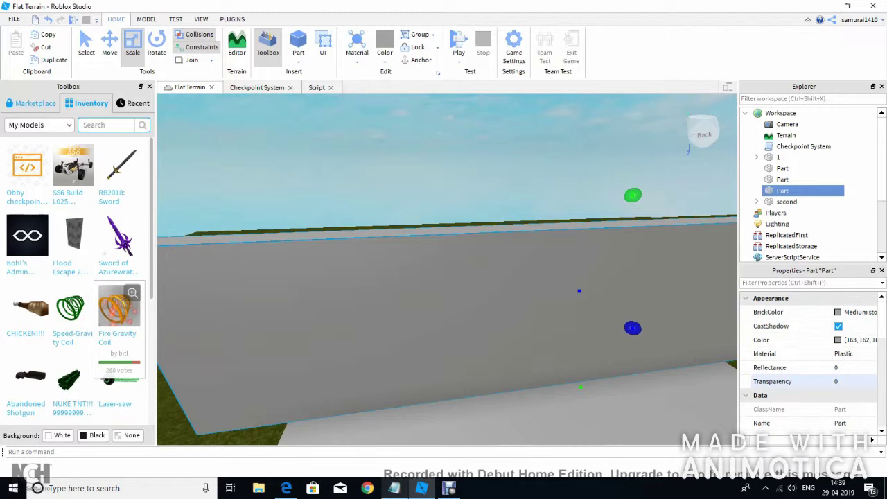
type("1")
key("Return")
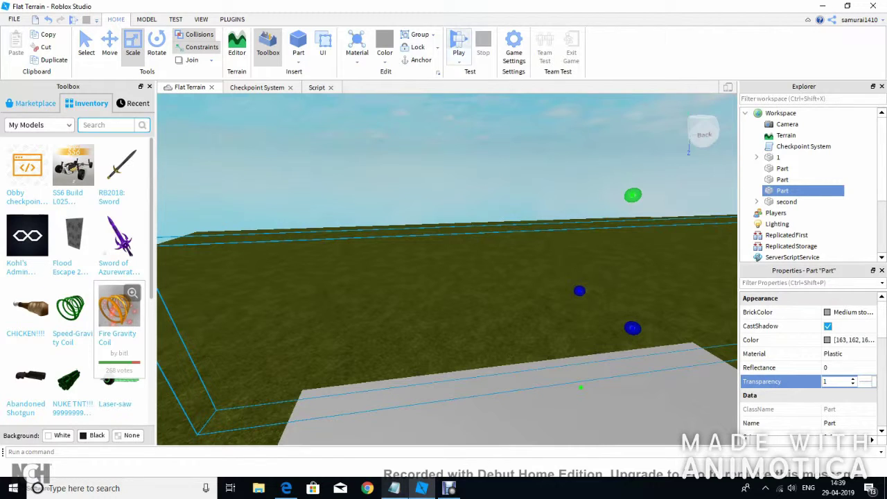
Start a play test at the current view and run and jump the character against the invisible wall.
left_click(481, 85)
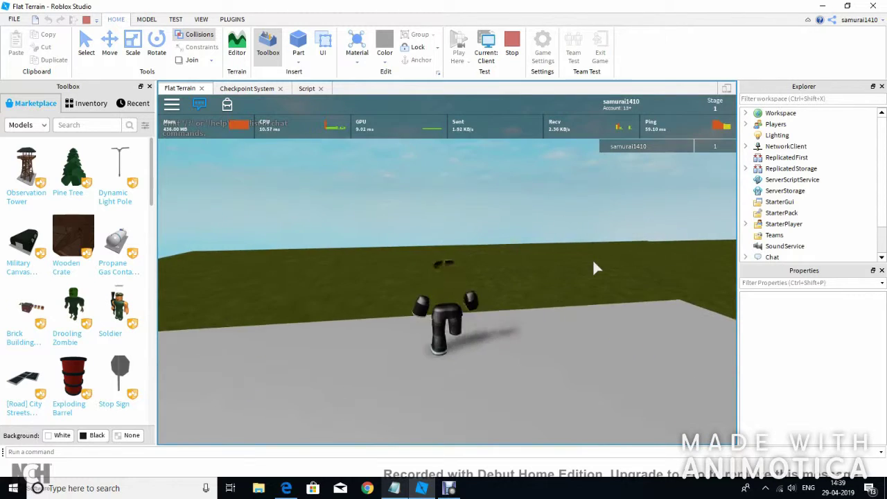
key("a")
right_click_drag(592, 260, 593, 261)
key("w")
key("space")
key("s")
key("w")
key("a")
key("s")
key("w")
key("w")
Walk the character around the ground and examine the block, tall wall and checkpoints from different distances.
scroll(593, 261, "down", 10)
scroll(593, 261, "up", 5)
scroll(593, 262, "down", 5)
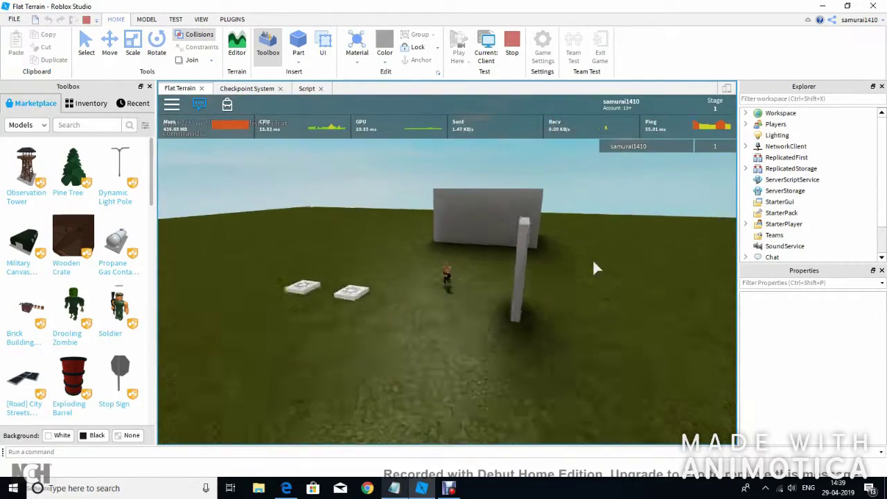
scroll(593, 261, "up", 4)
key("a")
right_click_drag(593, 262, 593, 262)
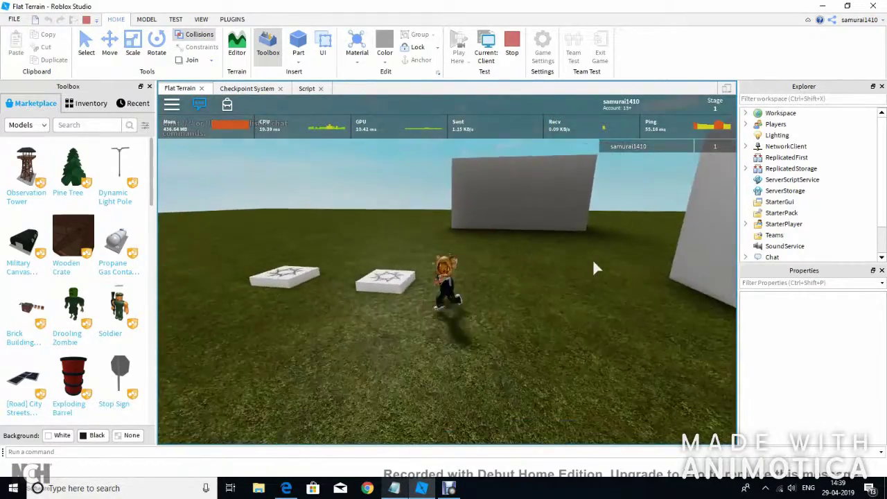
key("s")
key("a")
scroll(592, 261, "down", 6)
scroll(593, 261, "up", 6)
key("s")
scroll(593, 261, "up", 4)
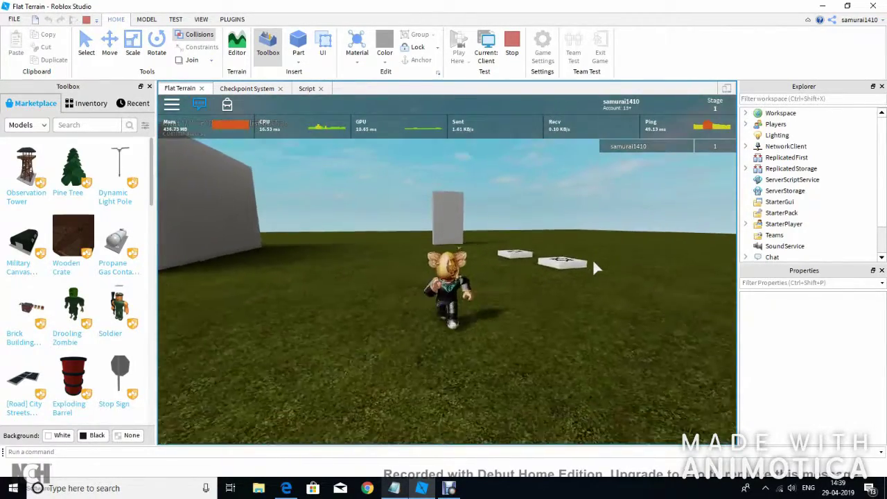
key("s")
right_click_drag(593, 261, 593, 261)
key("s")
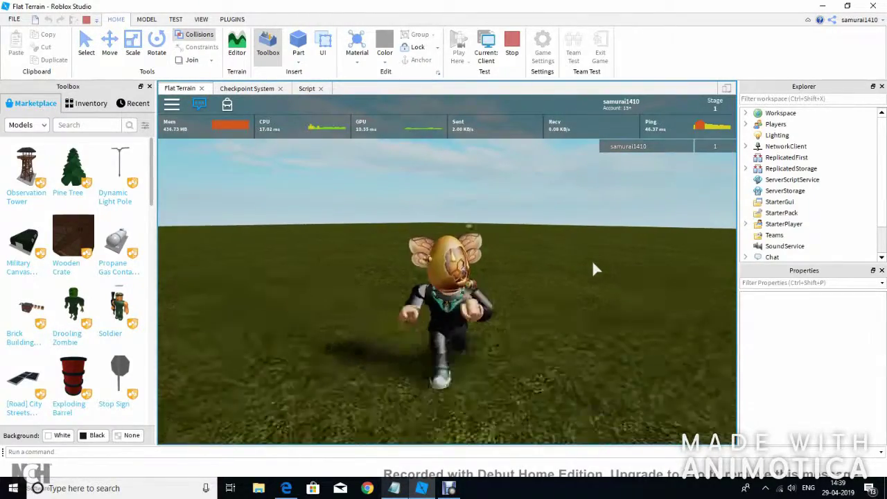
key("s")
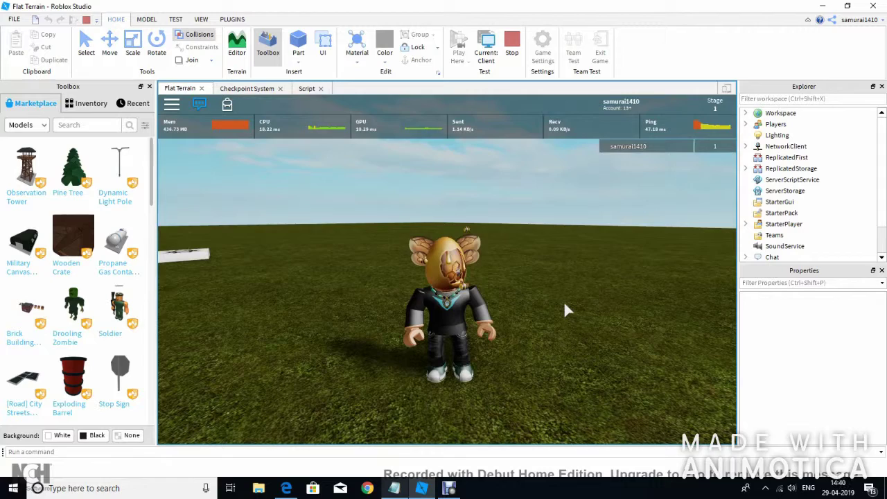